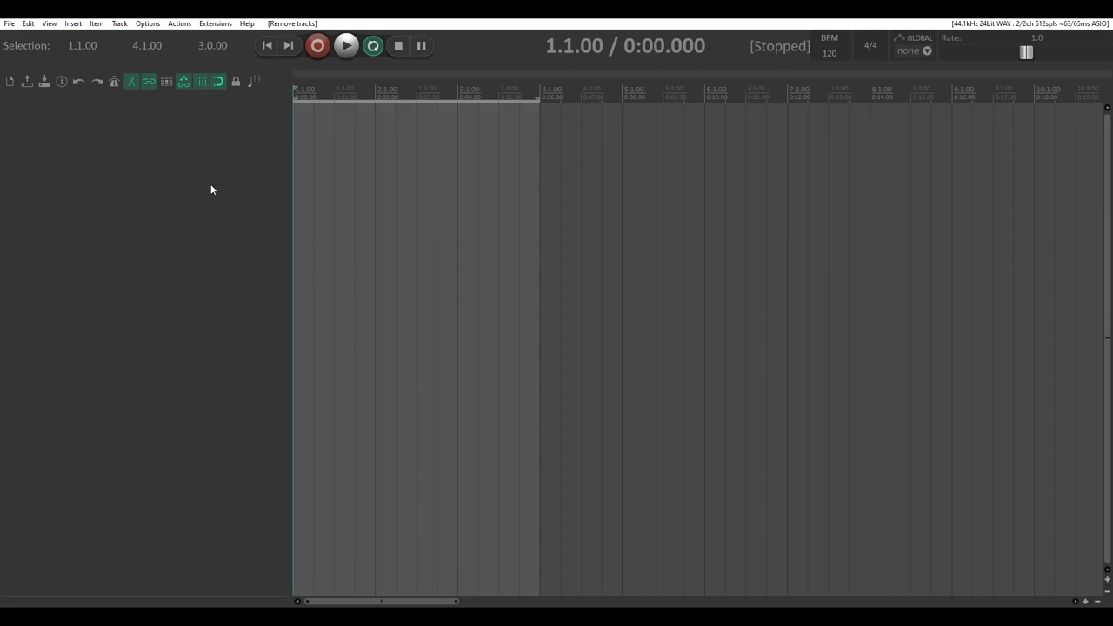
Step: Add a new track to the empty project, deleting the first trial track before creating it again
double_click(245, 150)
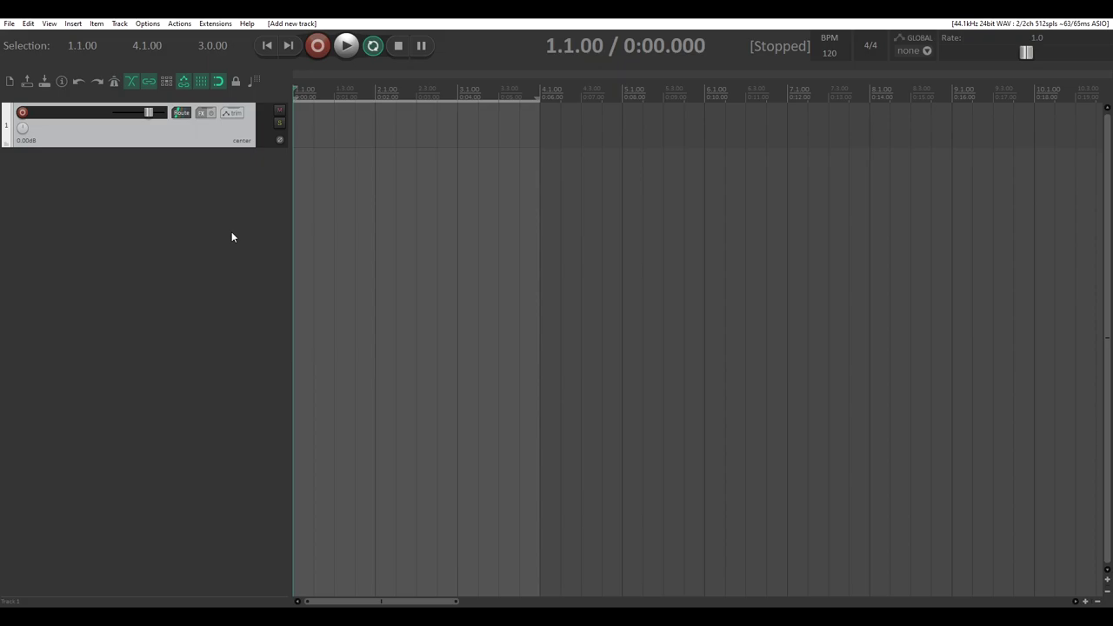
key(Delete)
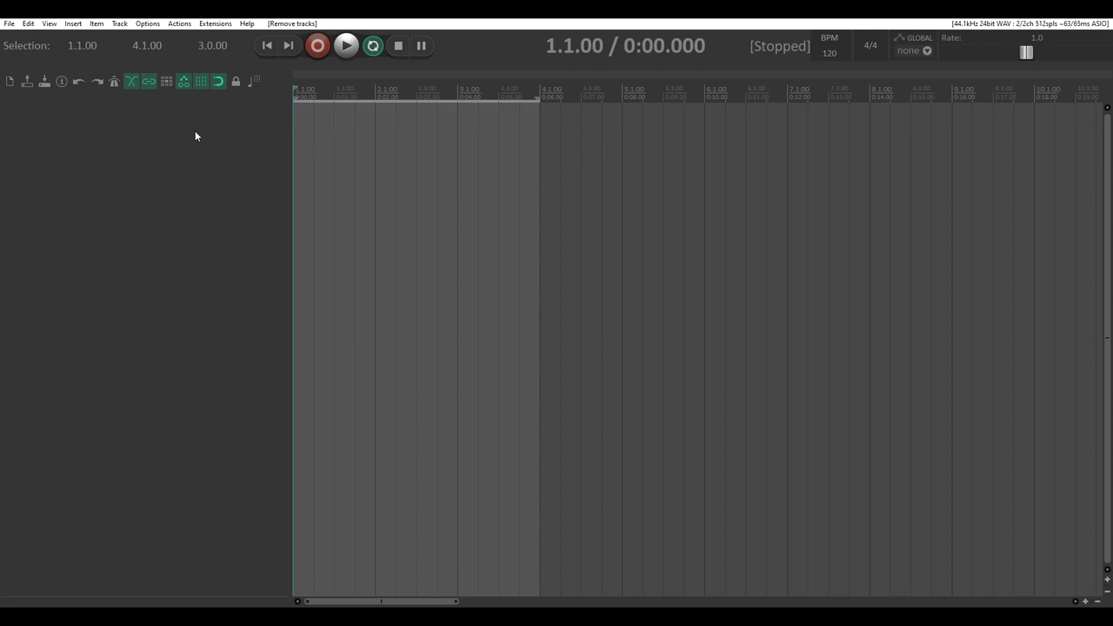
double_click(195, 136)
click(252, 210)
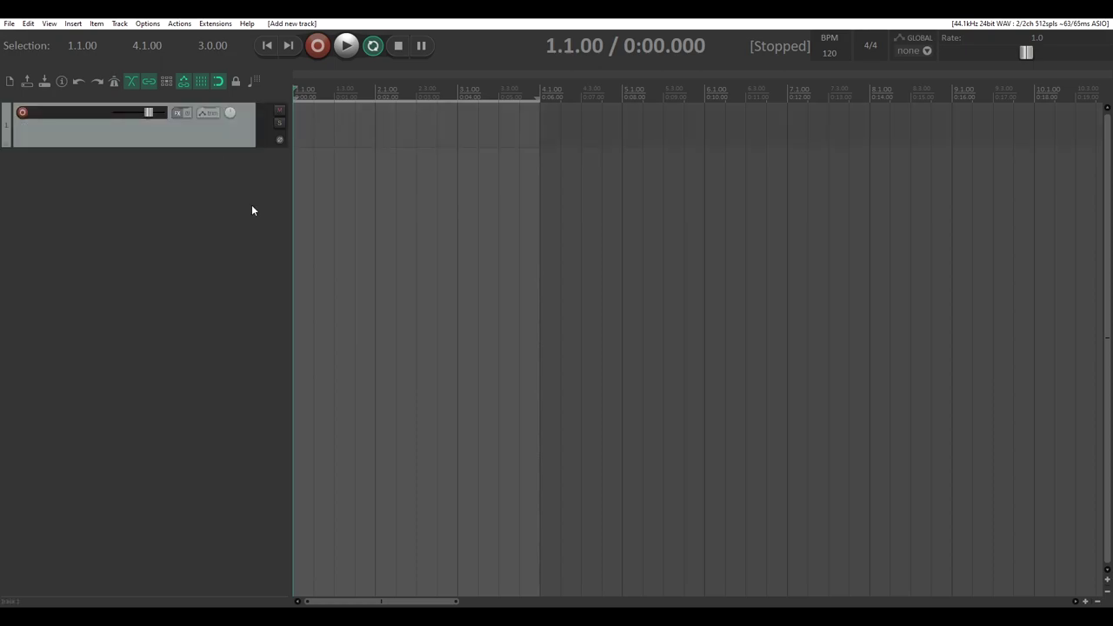
Step: Try adding several extra empty tracks and delete the surplus ones
double_click(252, 209)
double_click(252, 210)
double_click(252, 210)
key(Delete)
right_click(249, 184)
click(276, 194)
key(Delete)
Step: Arm track 1 for recording, record a short audio clip over the loop range, and stop
click(50, 133)
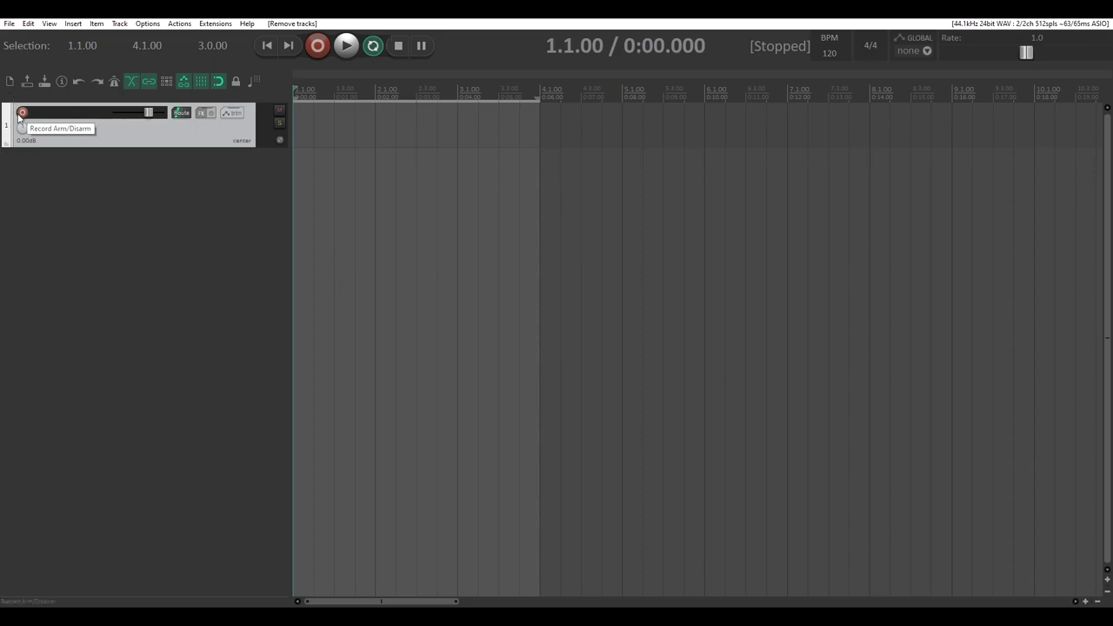
click(21, 113)
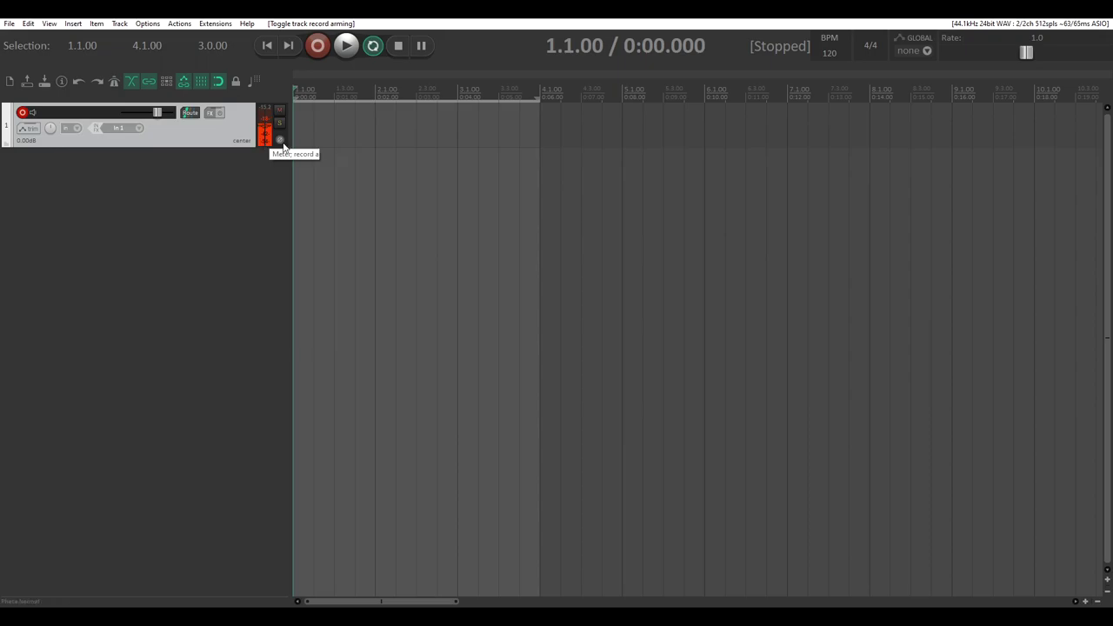
click(320, 45)
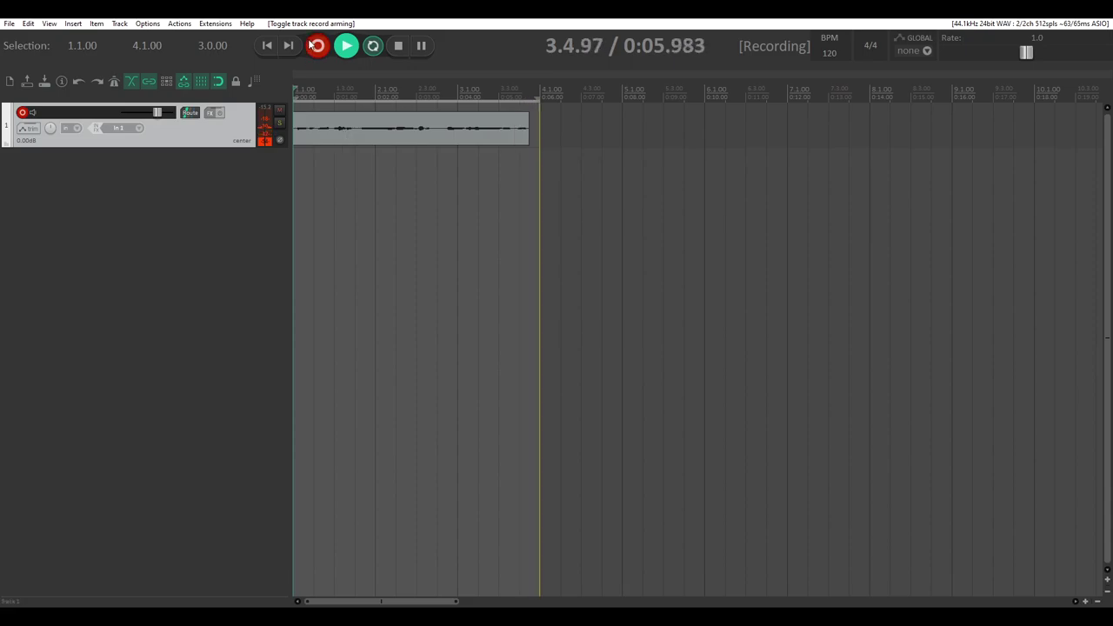
click(346, 45)
click(399, 46)
Step: Delete the active second take from the recorded item on track 1
click(346, 129)
right_click(351, 138)
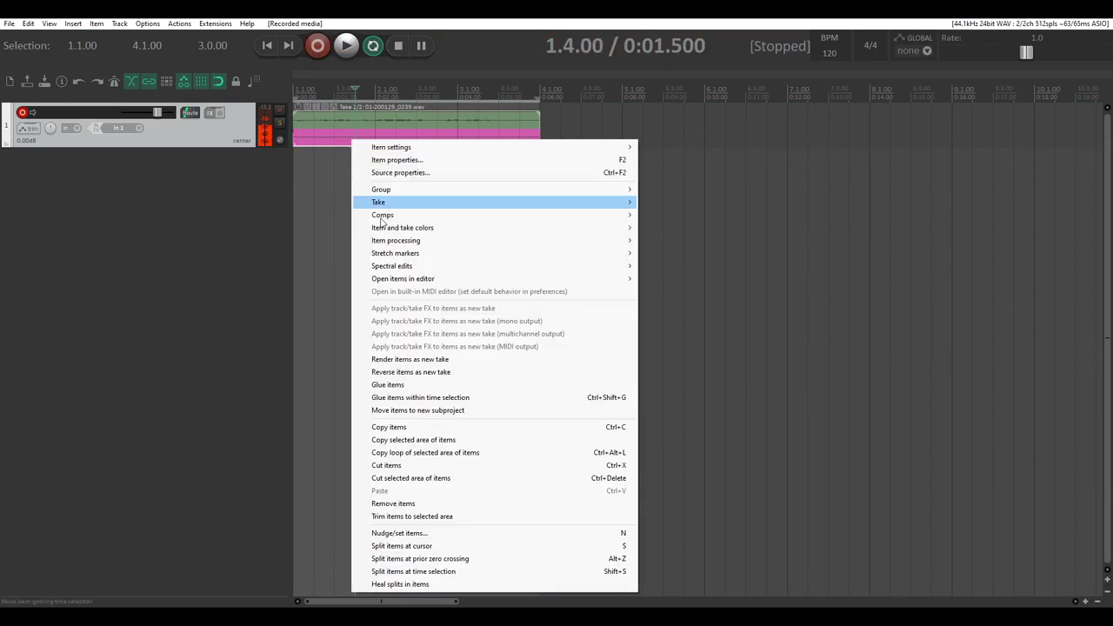
mouse_move(433, 206)
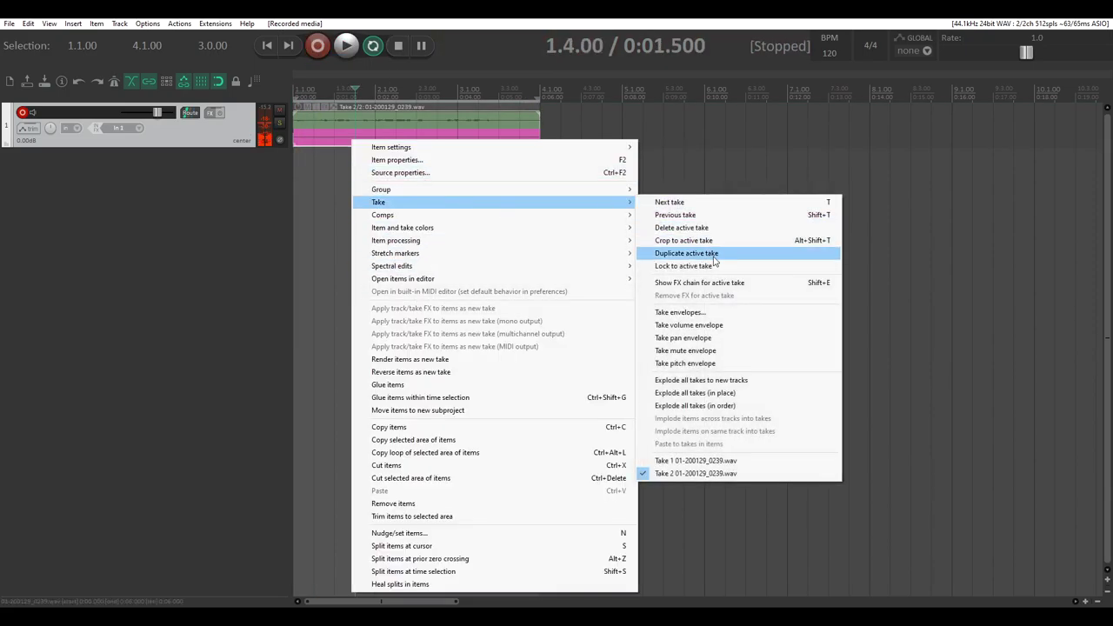
click(696, 227)
click(396, 130)
click(267, 45)
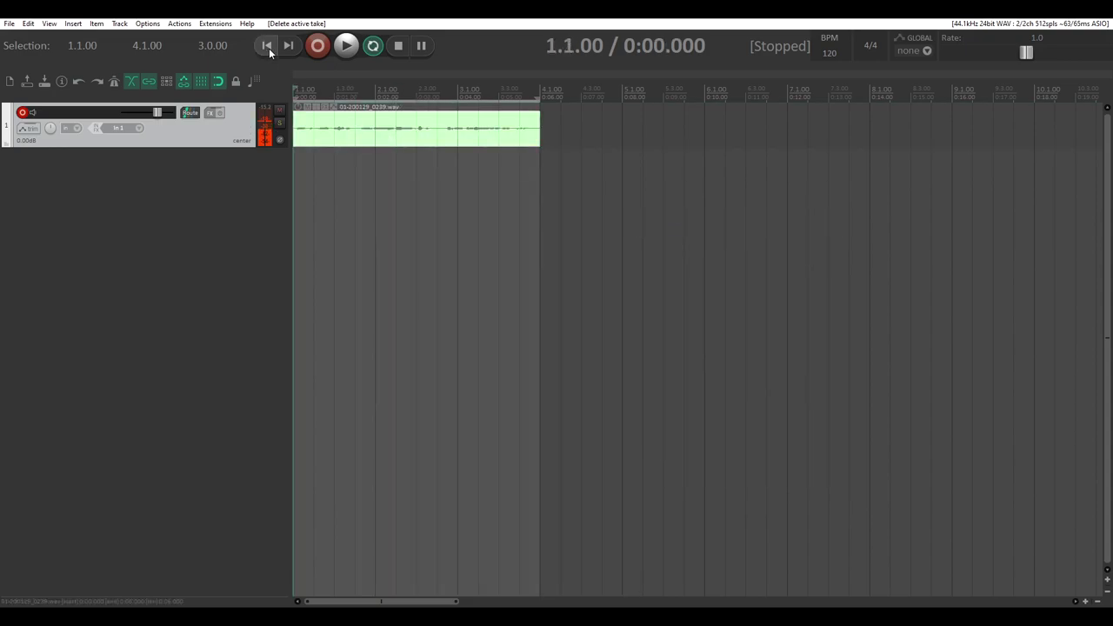
click(269, 238)
key(ctrl+z)
key(ctrl+z)
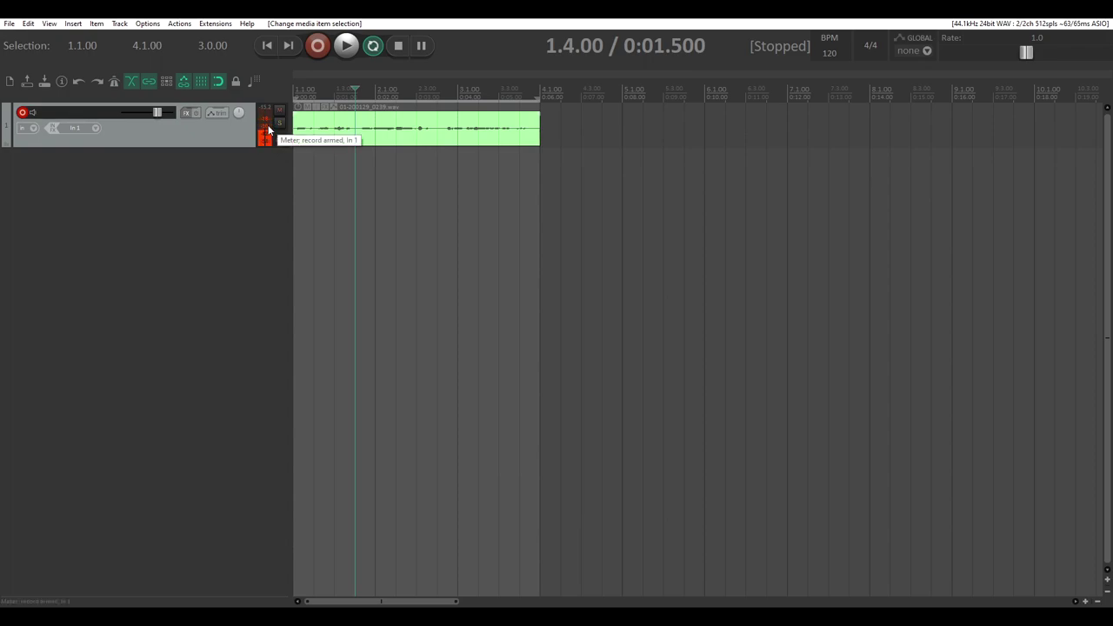
Step: Open the audio device settings in the preferences
click(146, 23)
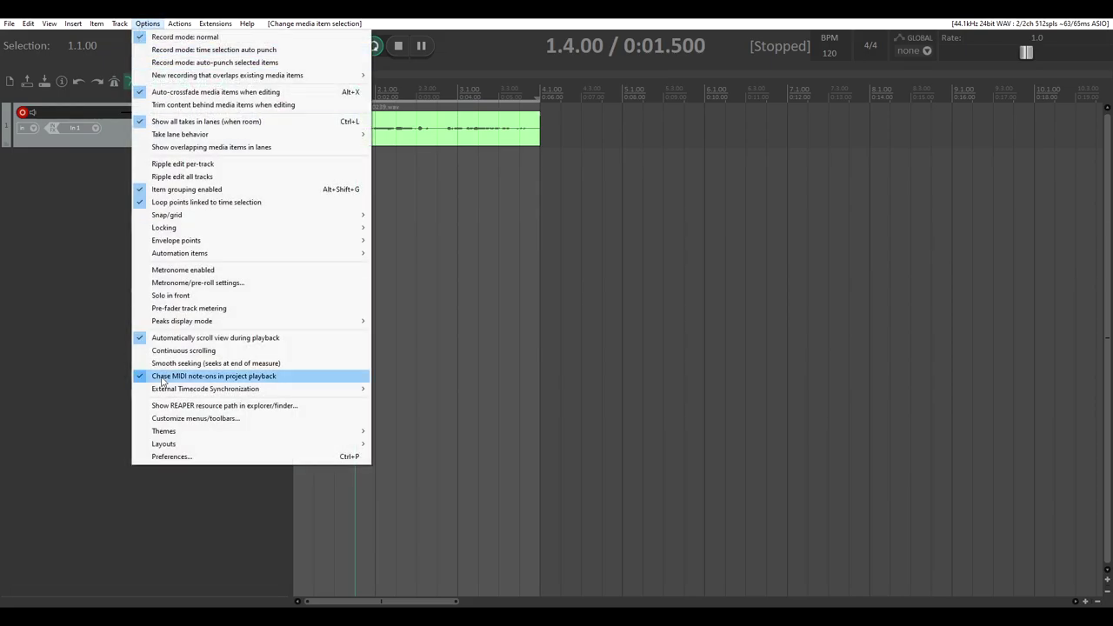
click(196, 457)
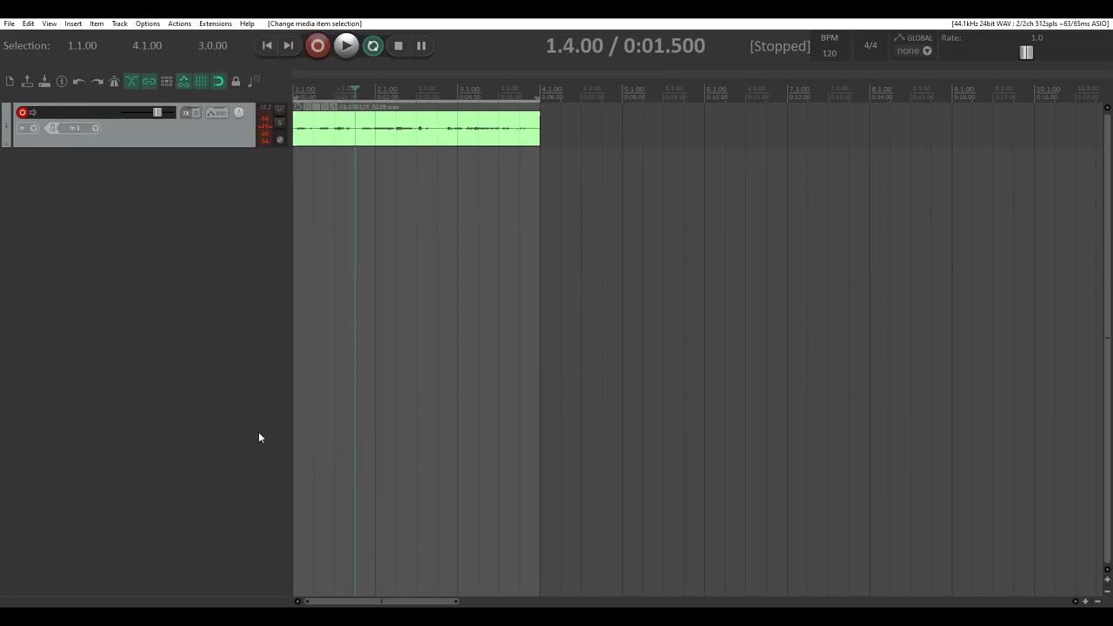
drag(613, 217, 489, 166)
scroll(426, 185, up, 4)
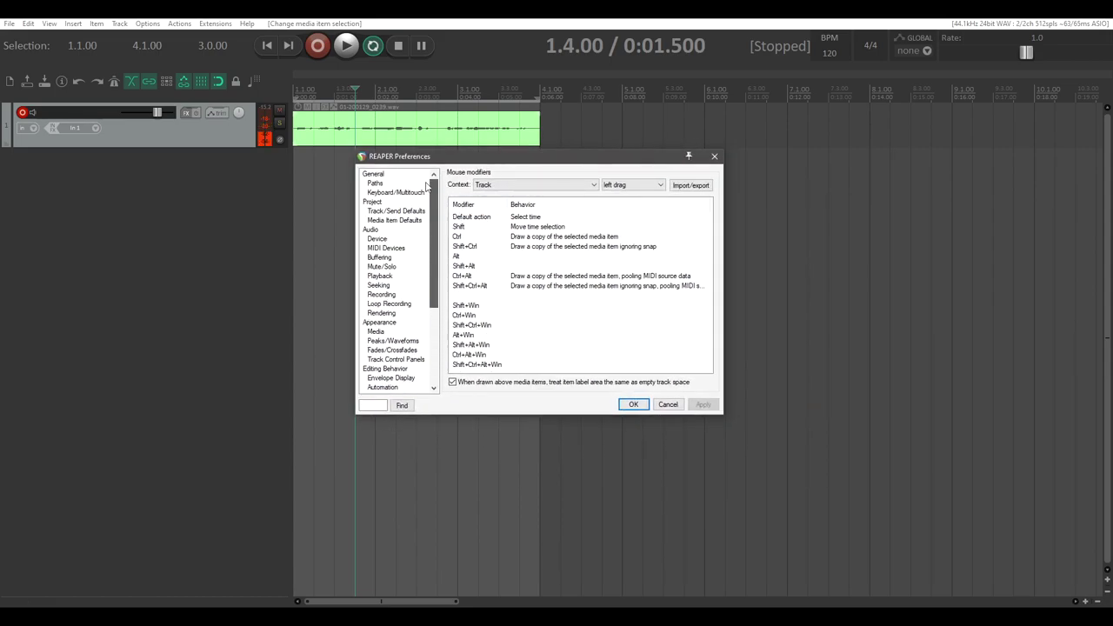
click(371, 230)
click(371, 240)
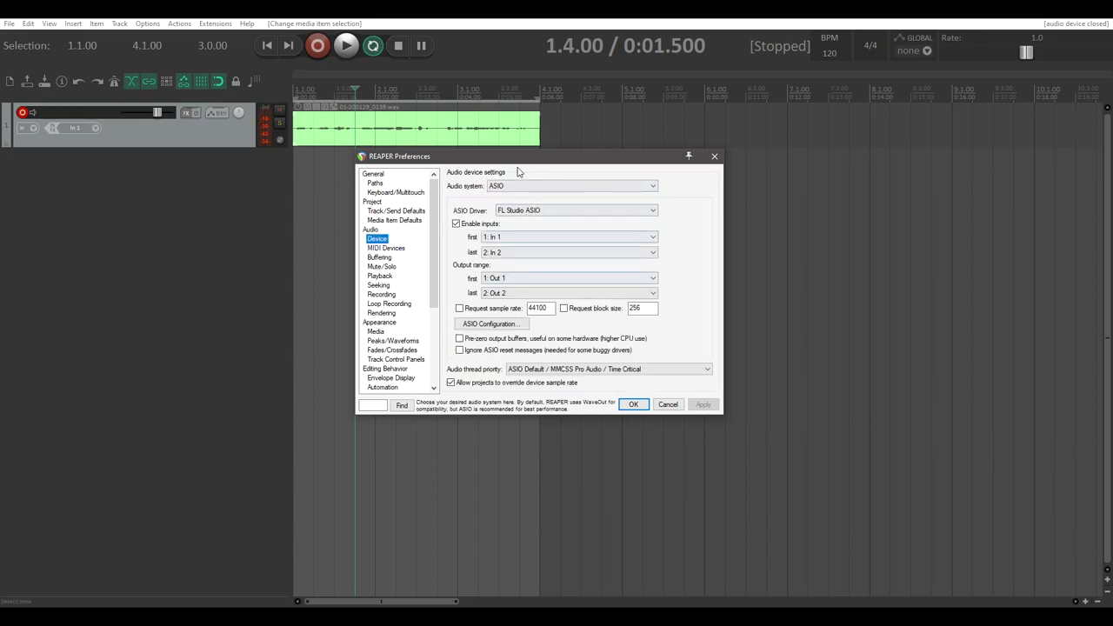
Step: Examine the audio system, ASIO driver and input range choices, and leave the preferences without changing anything
click(520, 187)
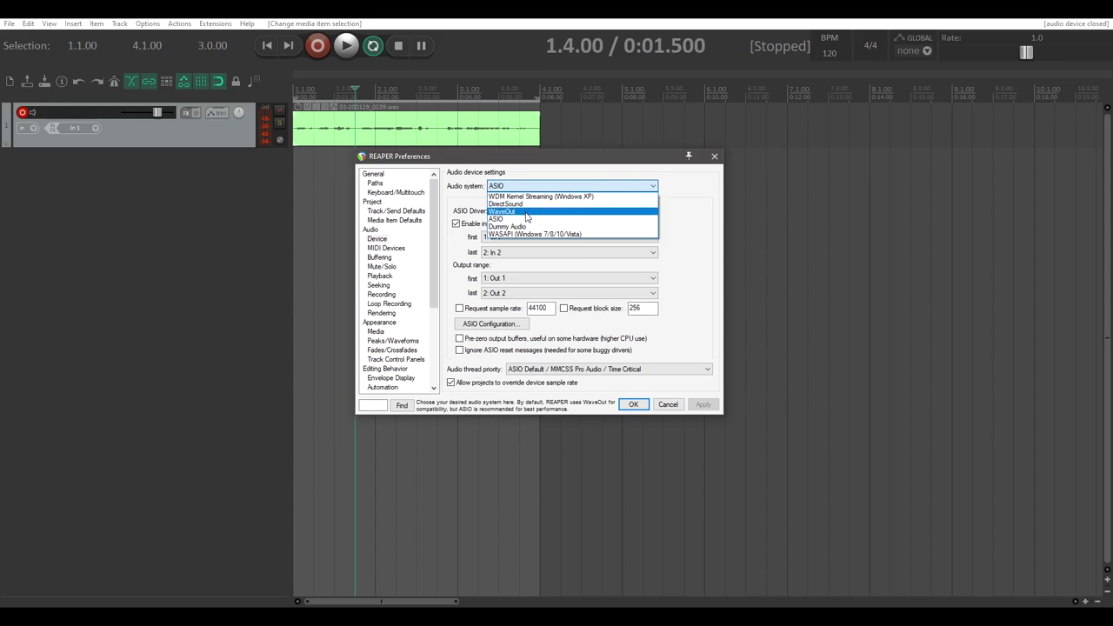
click(687, 268)
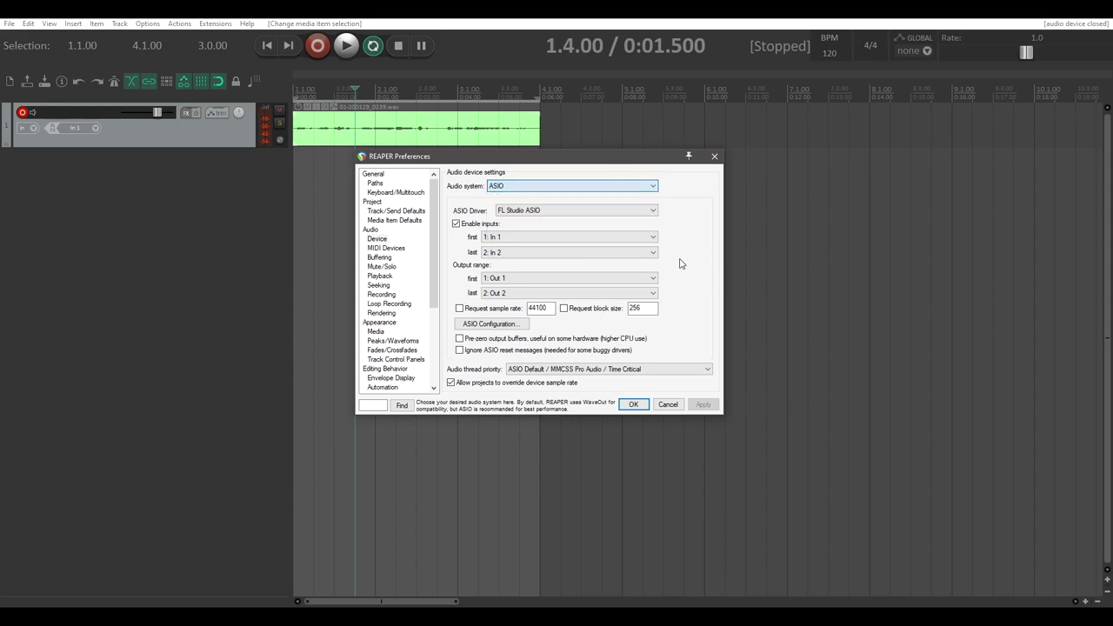
click(553, 213)
click(649, 211)
click(624, 192)
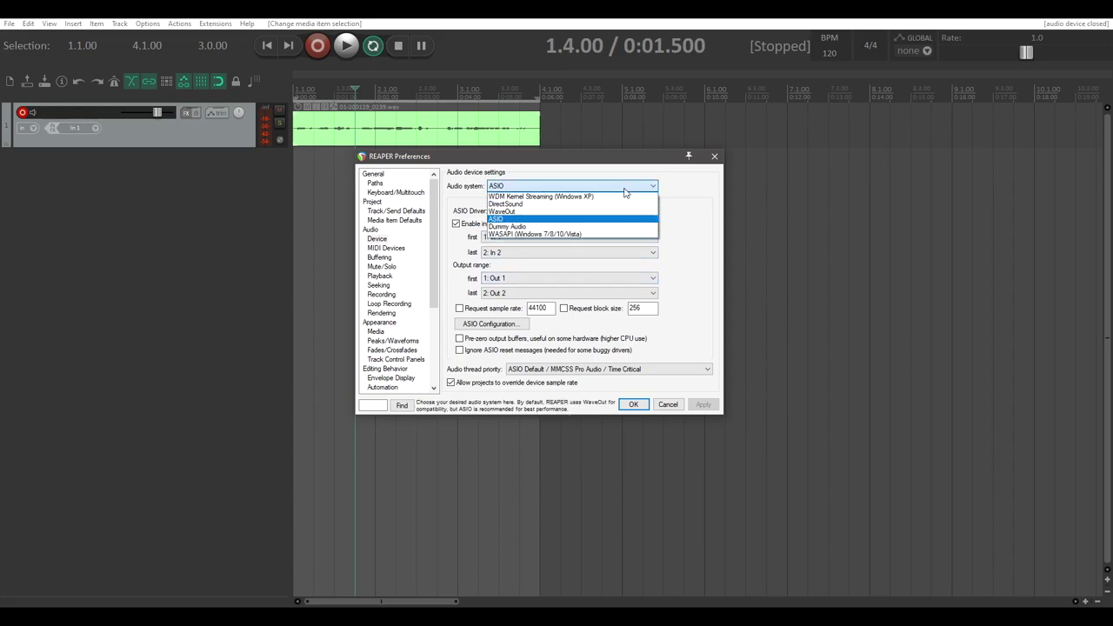
click(530, 218)
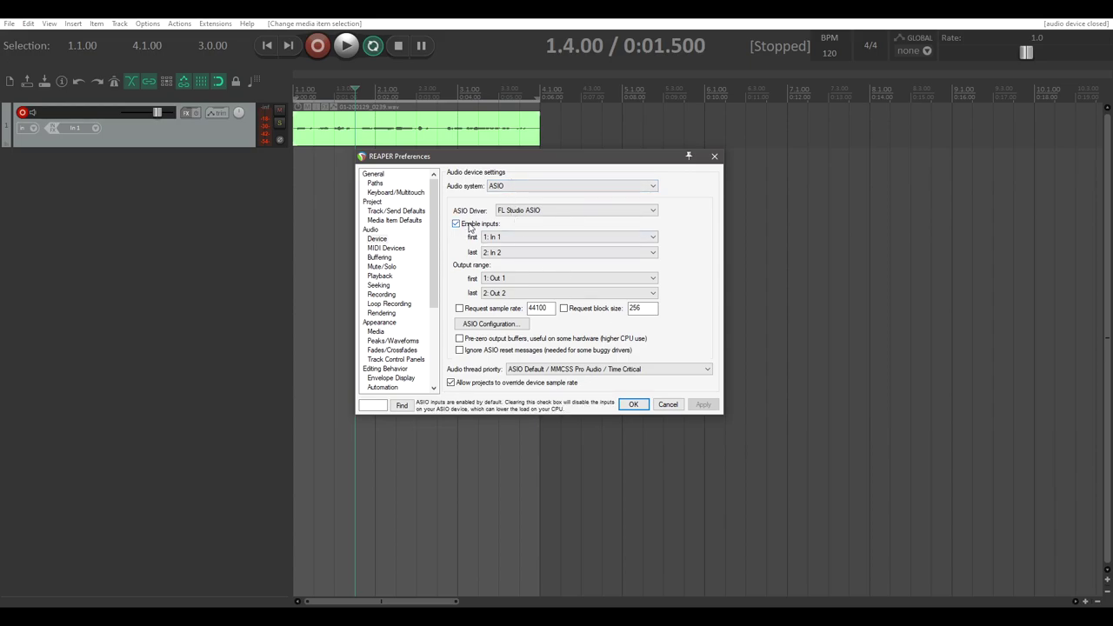
click(565, 253)
click(565, 275)
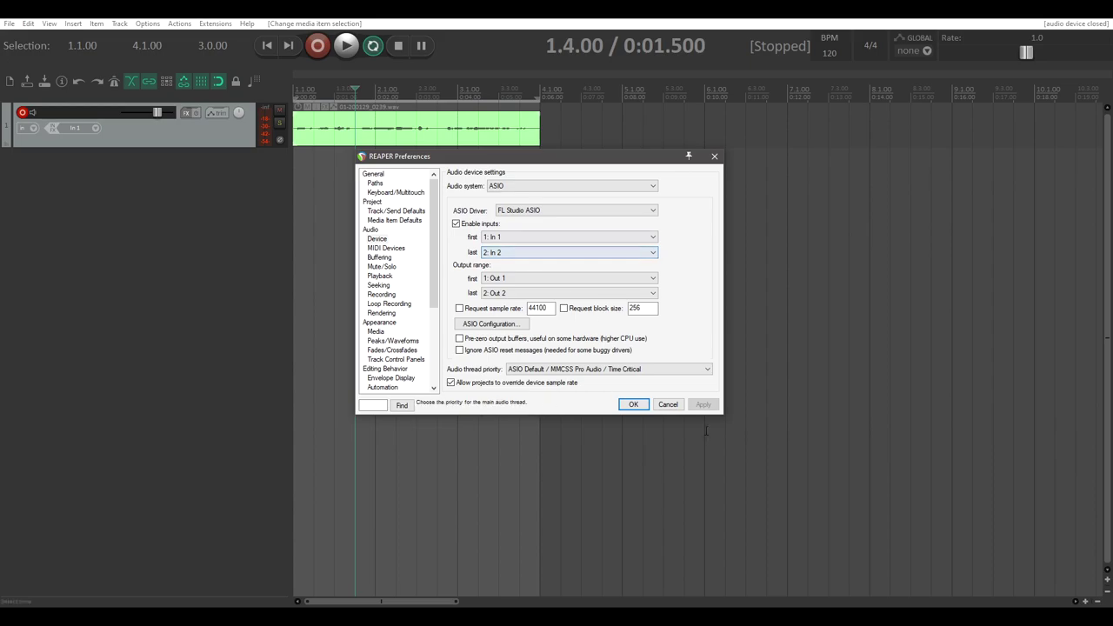
click(668, 405)
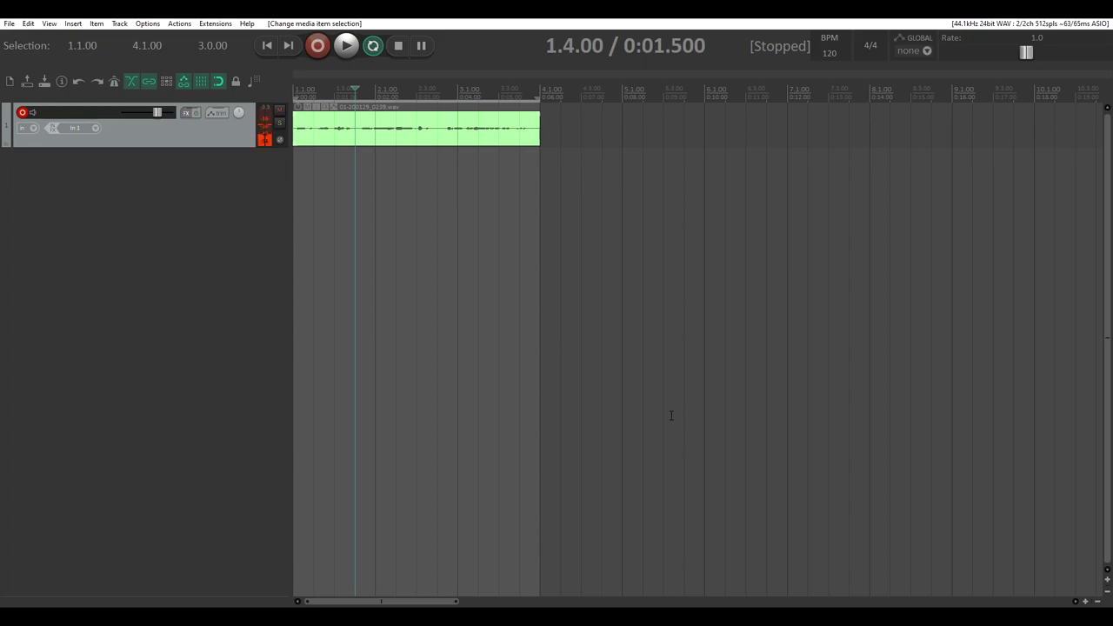
Step: Disarm track 1 and play the recording back from the project start
click(267, 45)
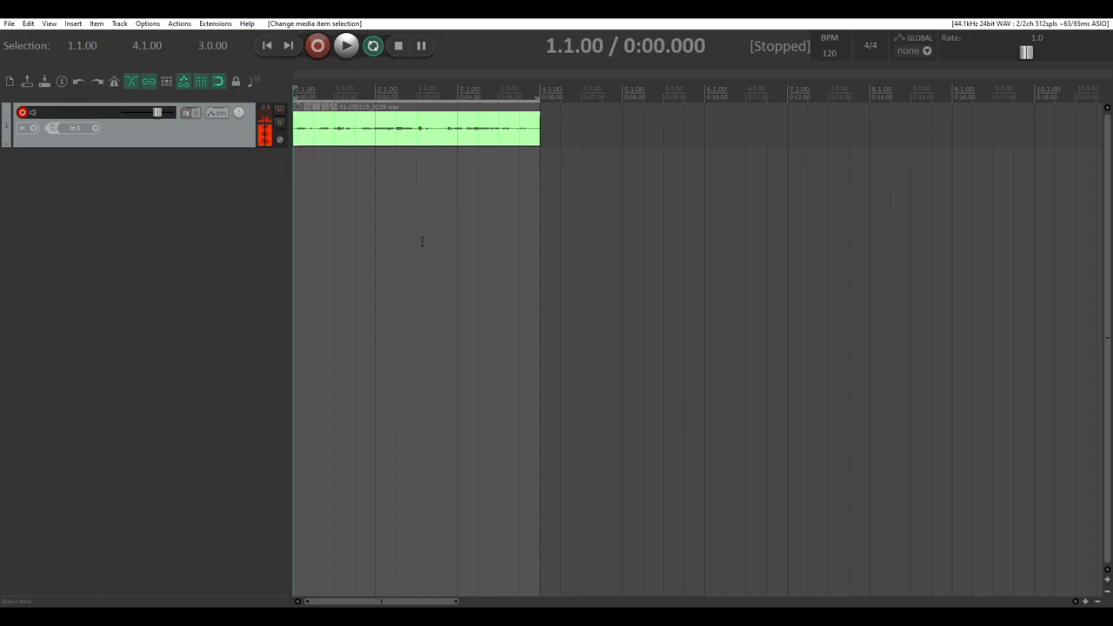
key(F9)
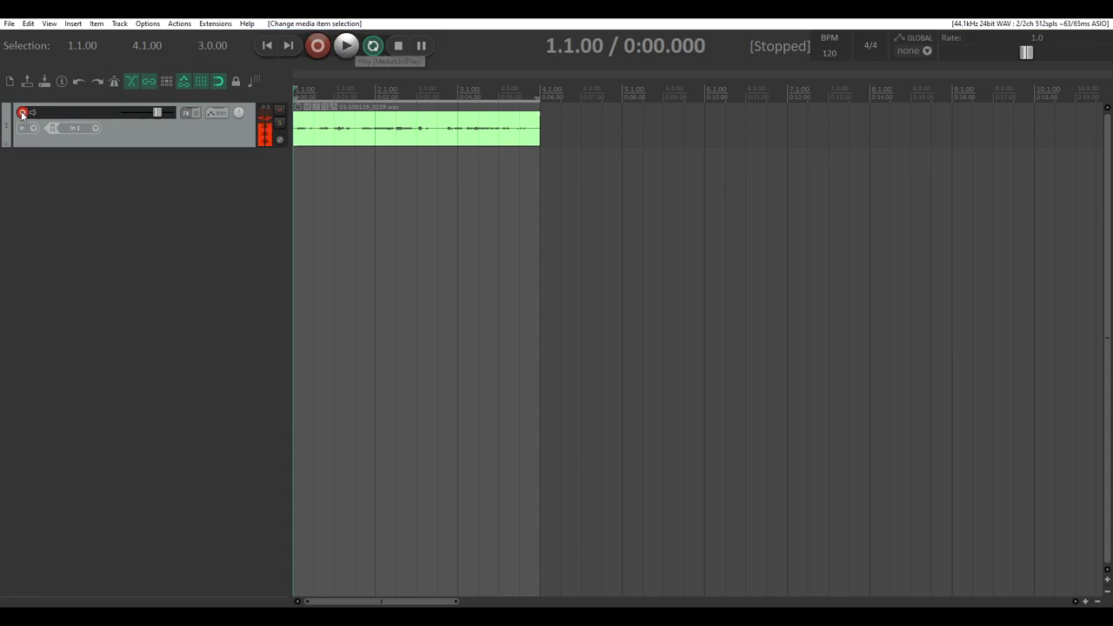
click(345, 46)
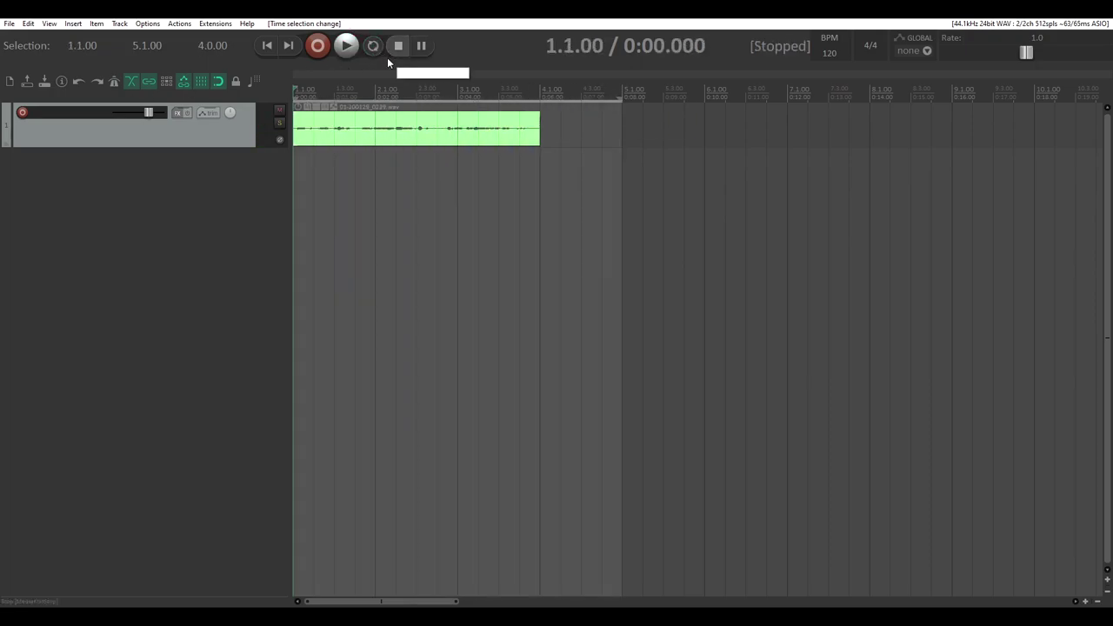
Step: Open the effects browser for track 1, clear its "gate" filter, and look through the full plug-in list
click(194, 144)
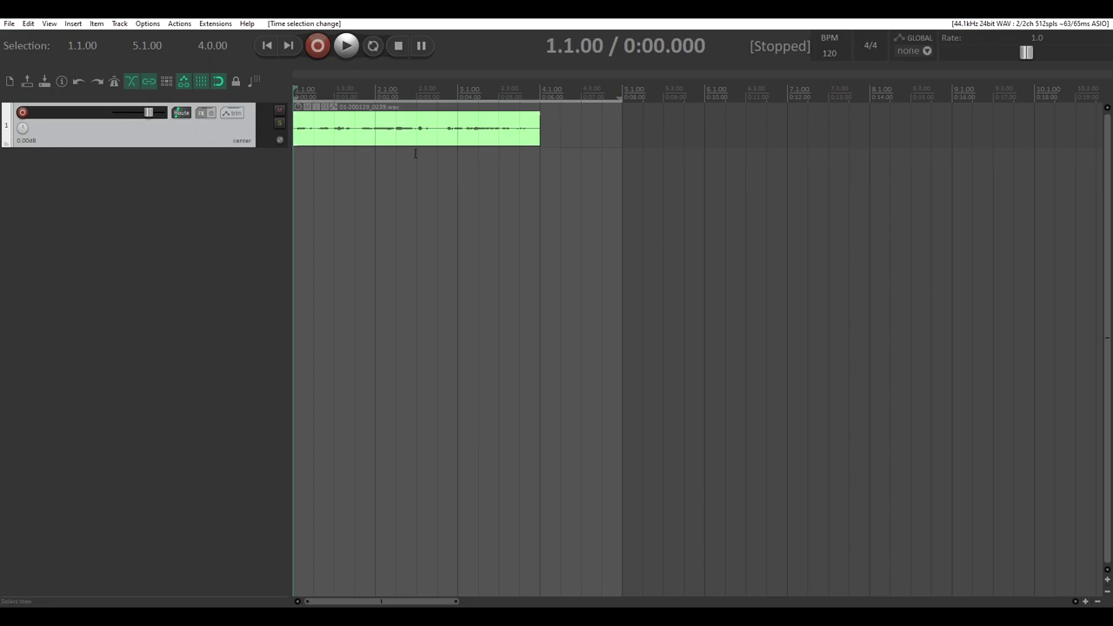
click(202, 114)
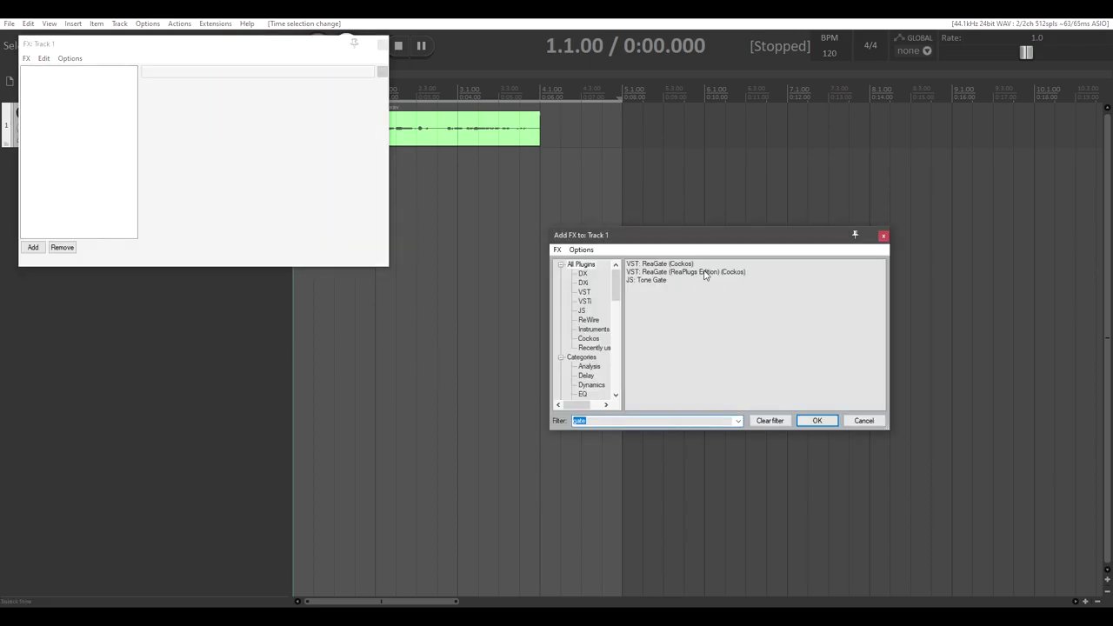
drag(648, 235, 414, 151)
scroll(480, 272, right, 3)
scroll(480, 272, right, 10)
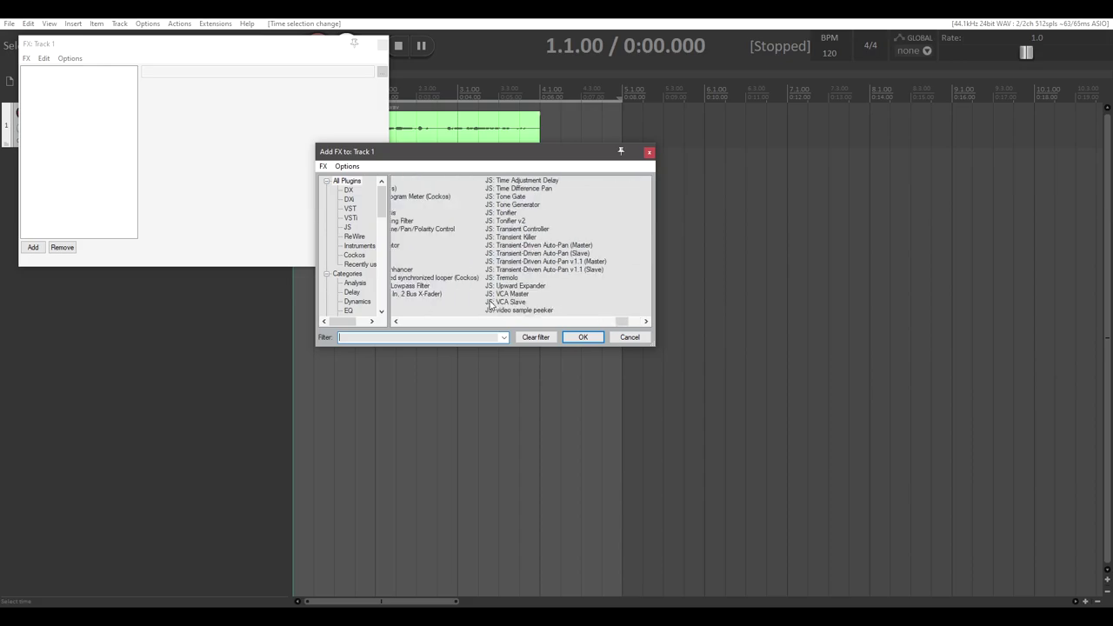
scroll(469, 316, left, 15)
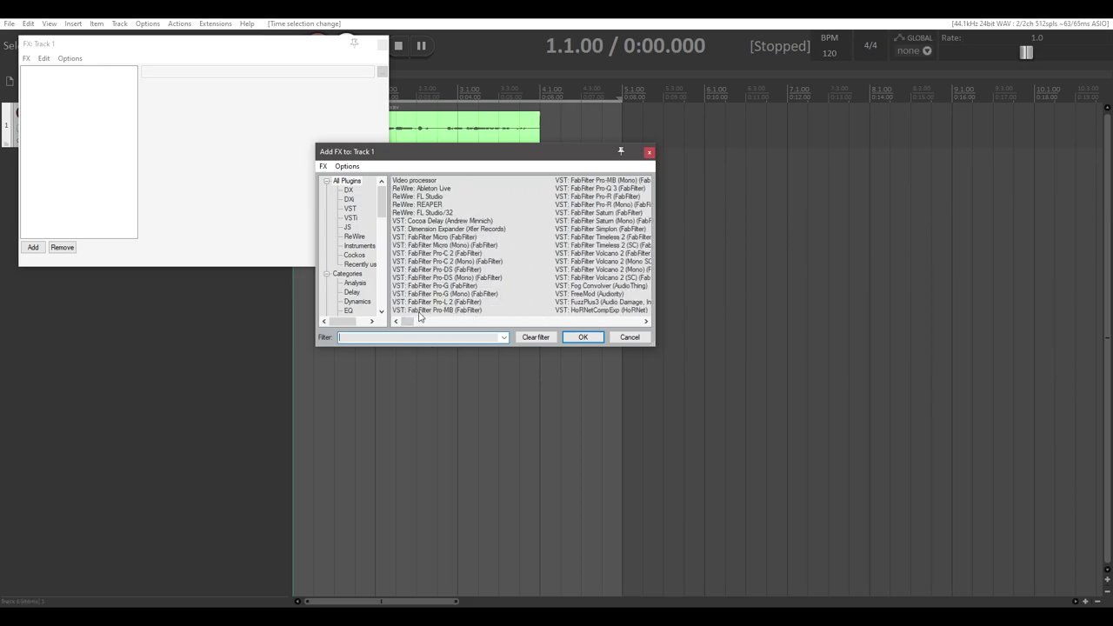
scroll(419, 317, right, 8)
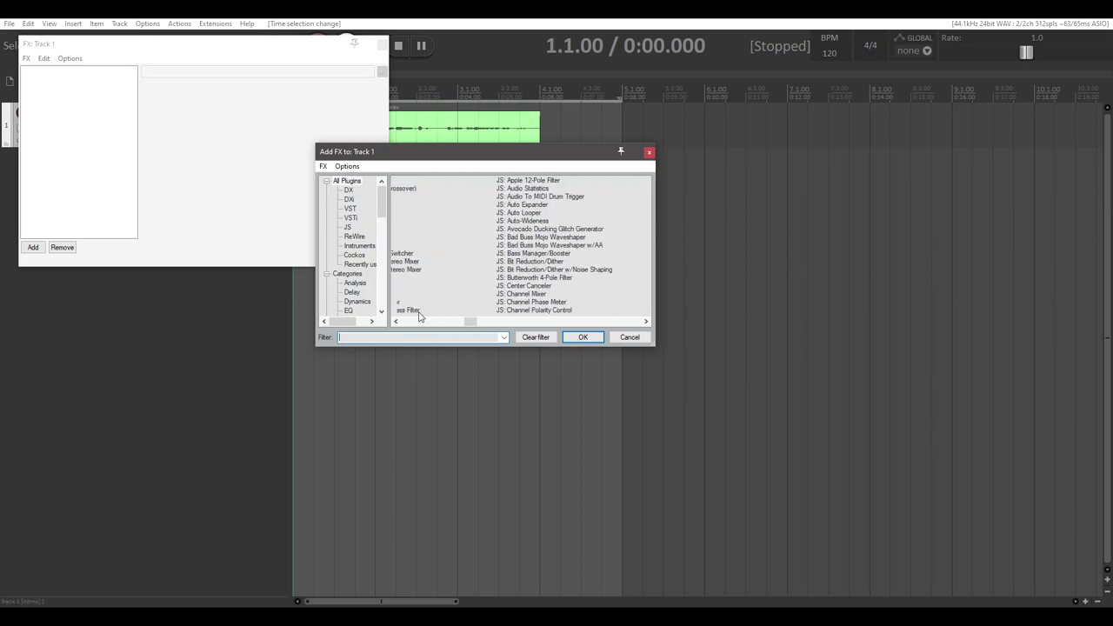
scroll(418, 316, left, 8)
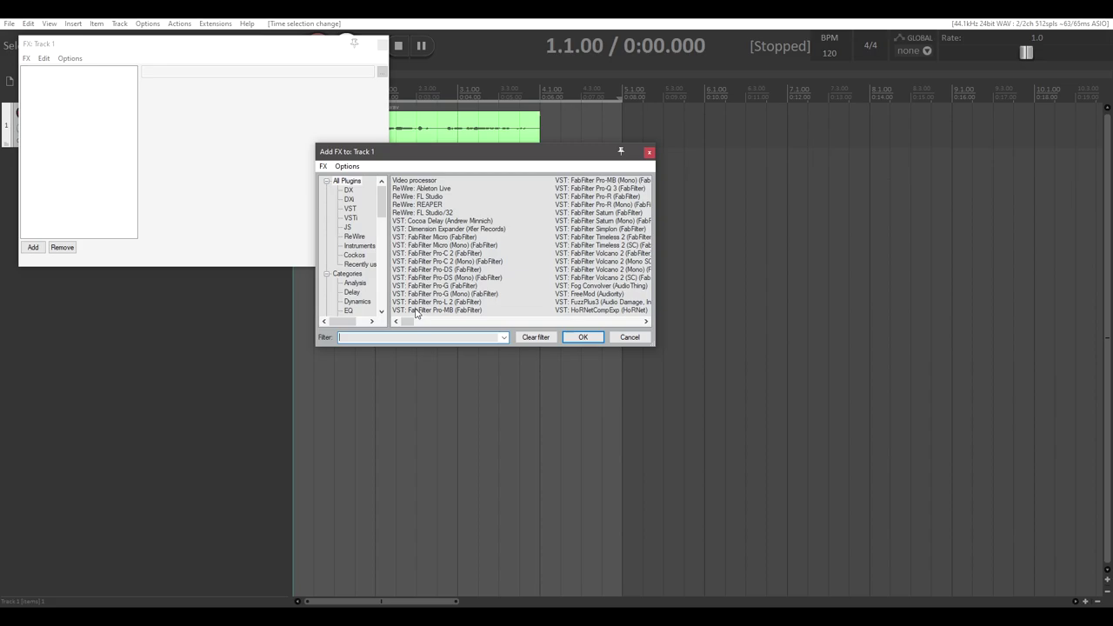
Step: Enlarge the Add FX window, widen its folder tree, and collapse the Categories group
drag(453, 347, 470, 432)
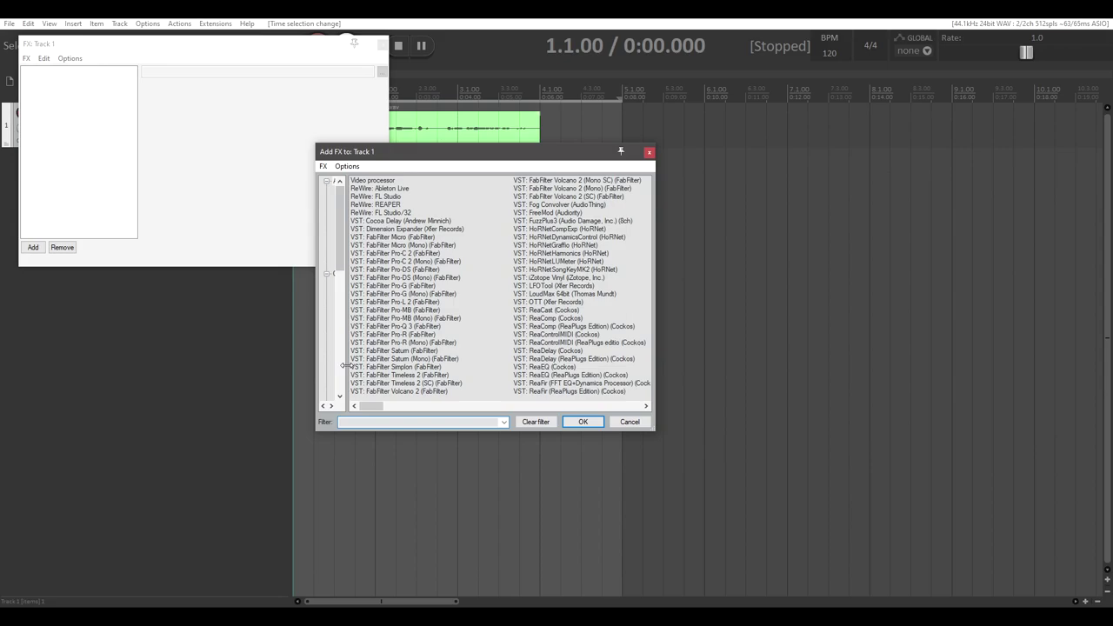
drag(345, 366, 420, 369)
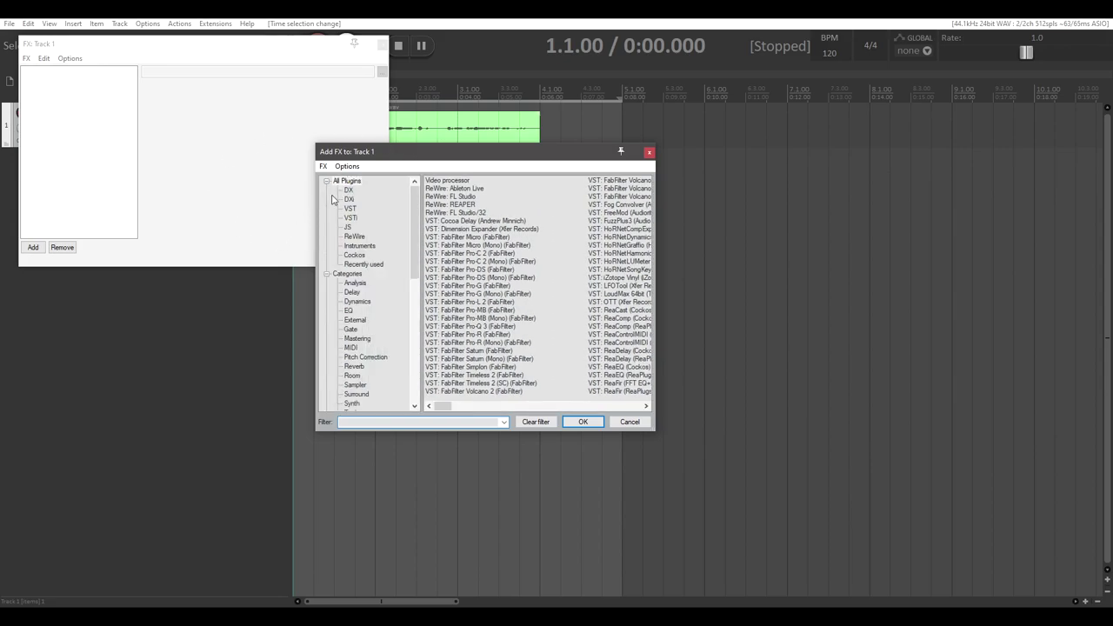
click(322, 280)
click(326, 275)
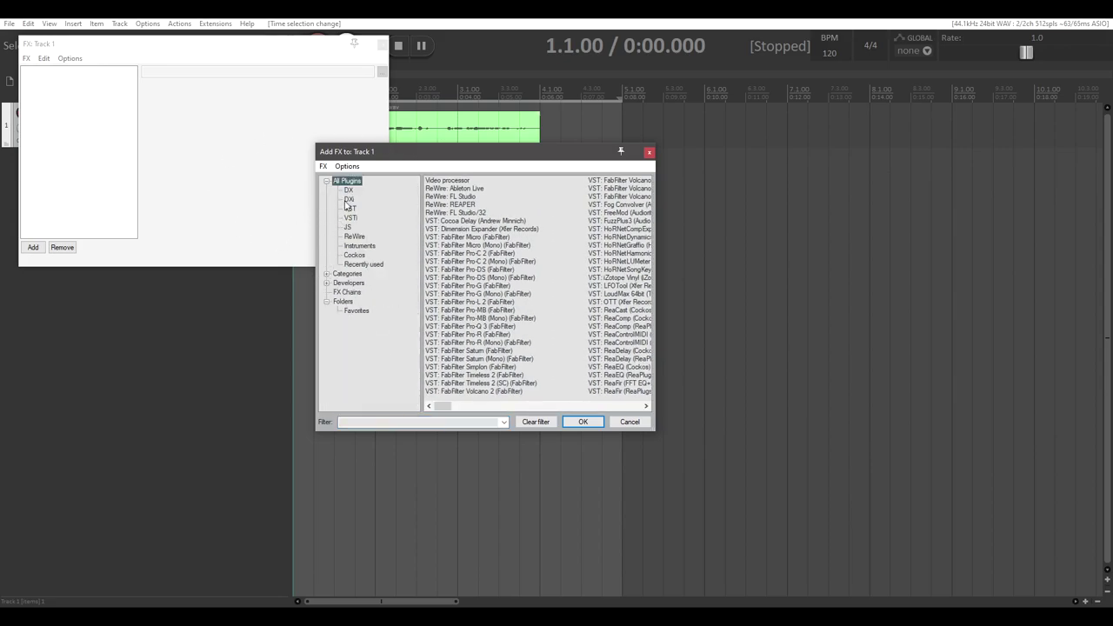
Step: List only the Cockos plug-ins and add VST: ReaEQ (Cockos) to track 1
click(354, 257)
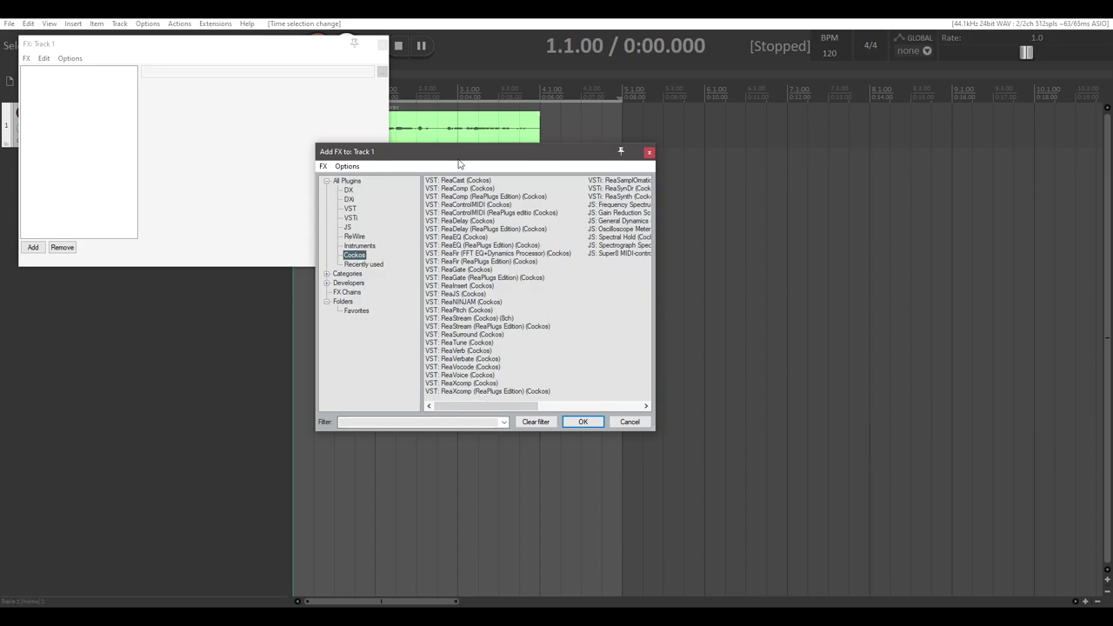
mouse_move(500, 405)
mouse_down()
mouse_move(617, 403)
mouse_move(507, 404)
mouse_up()
click(461, 239)
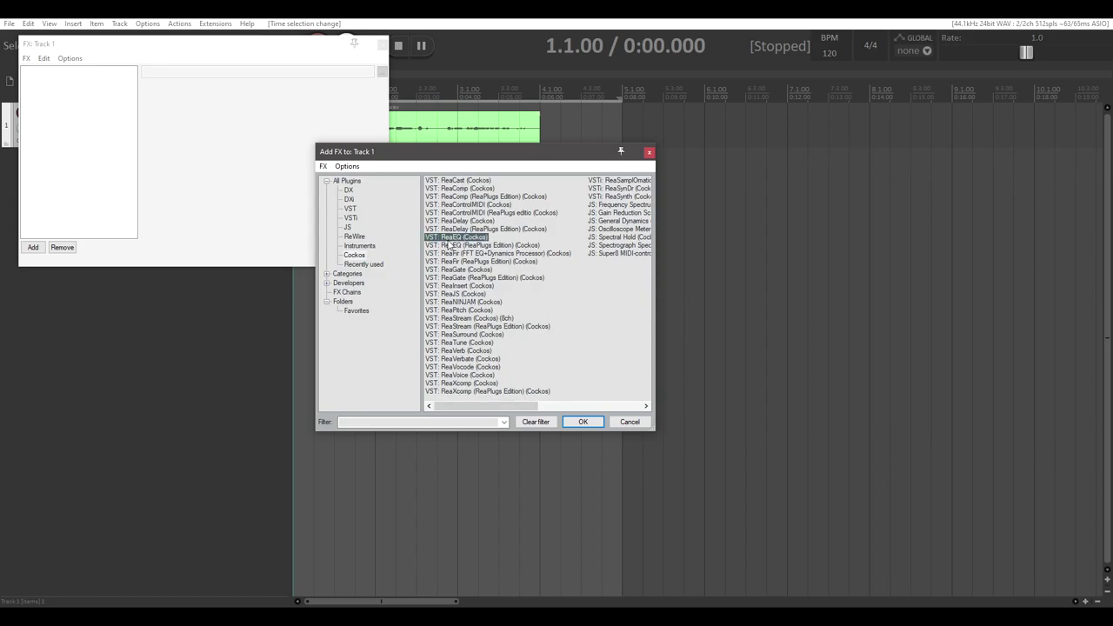
double_click(453, 240)
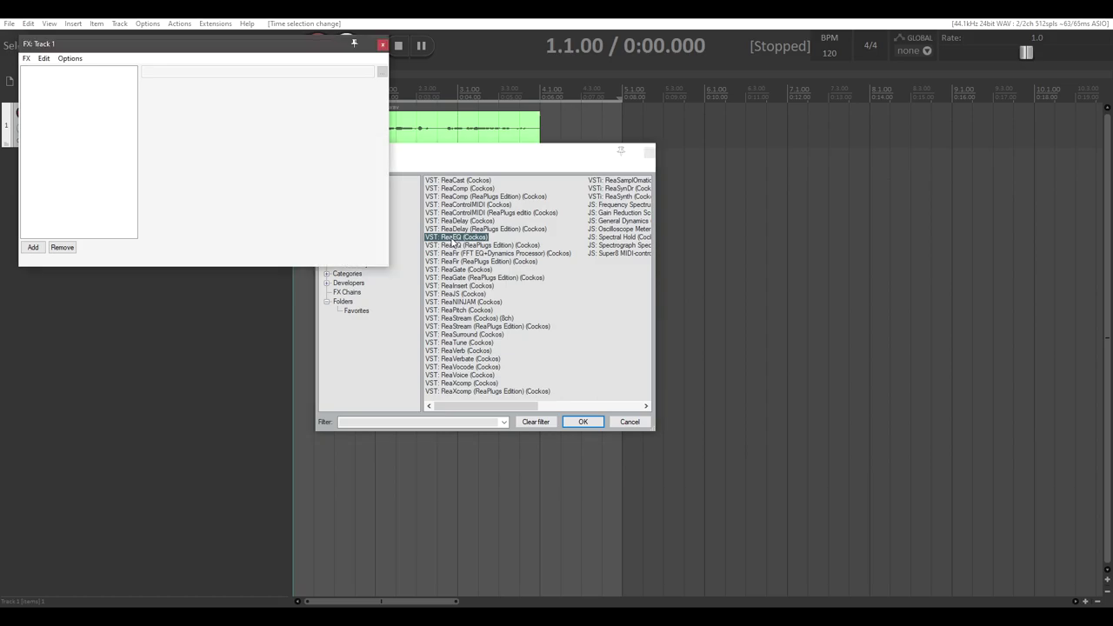
Step: Add a second track, remove it again, and move the track 1 effects window nearer the recorded item
drag(193, 44, 558, 198)
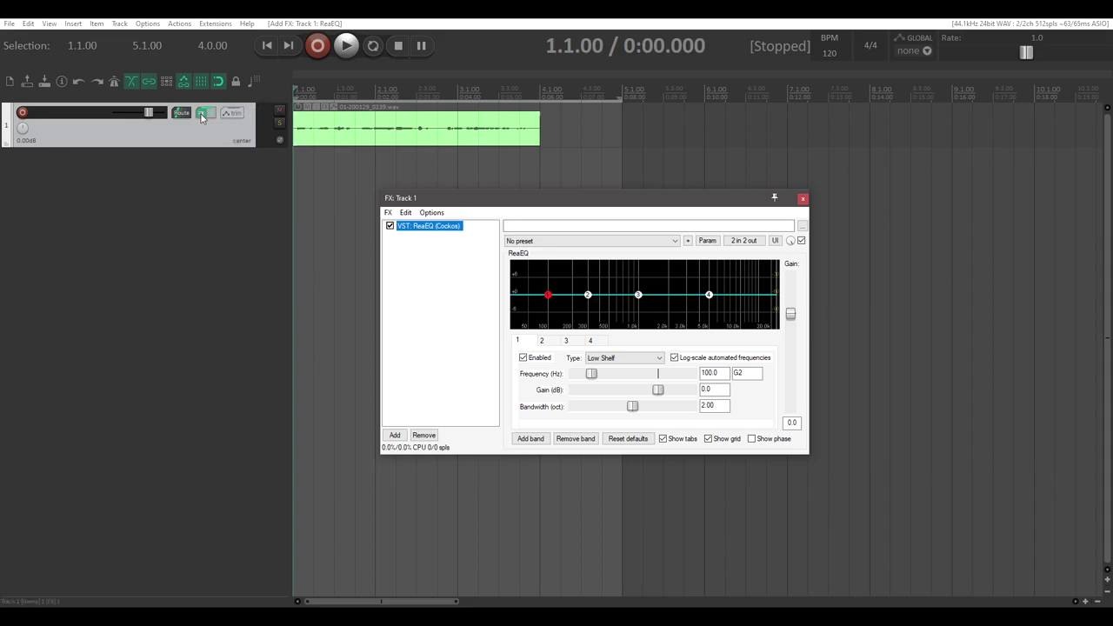
double_click(214, 194)
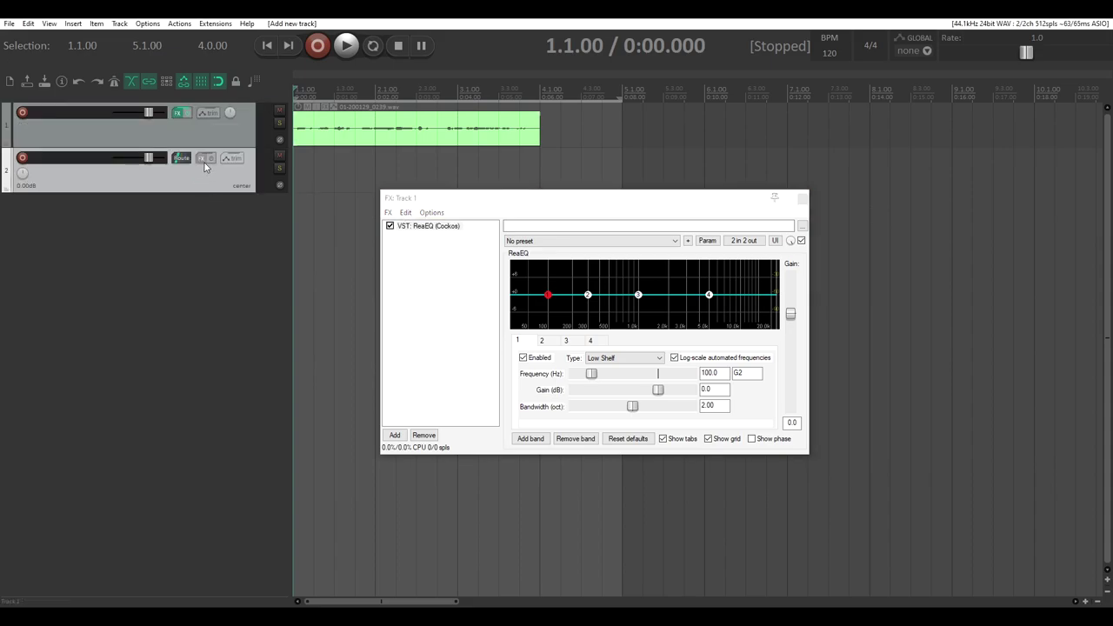
key(Delete)
drag(529, 199, 417, 158)
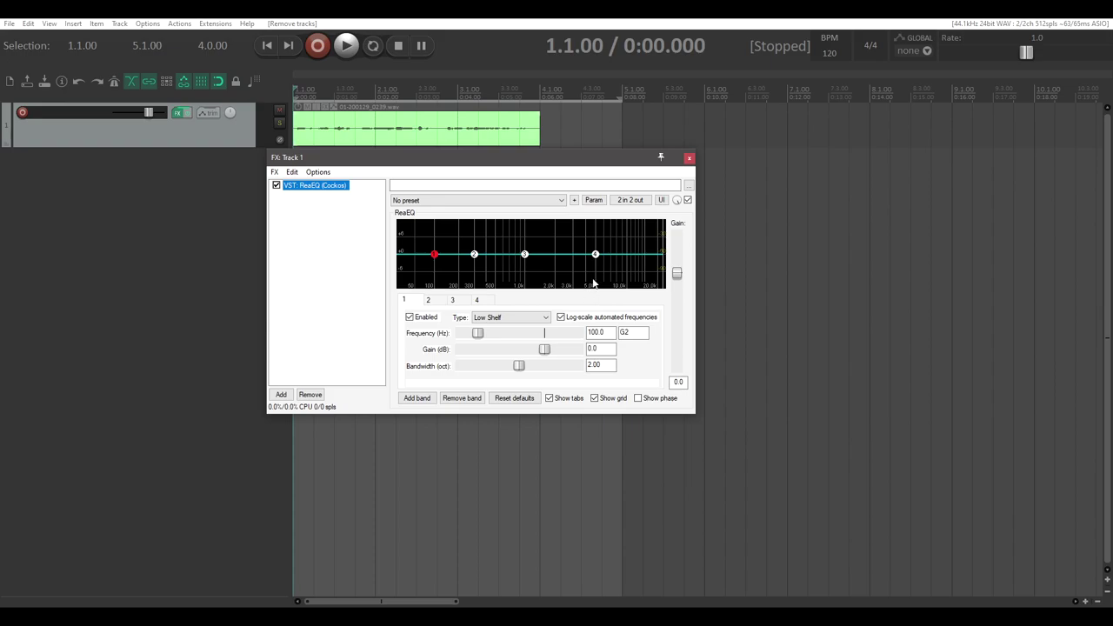
Step: Change ReaEQ band 1 to a Low Pass filter with its frequency at 800 Hz
click(504, 317)
click(497, 354)
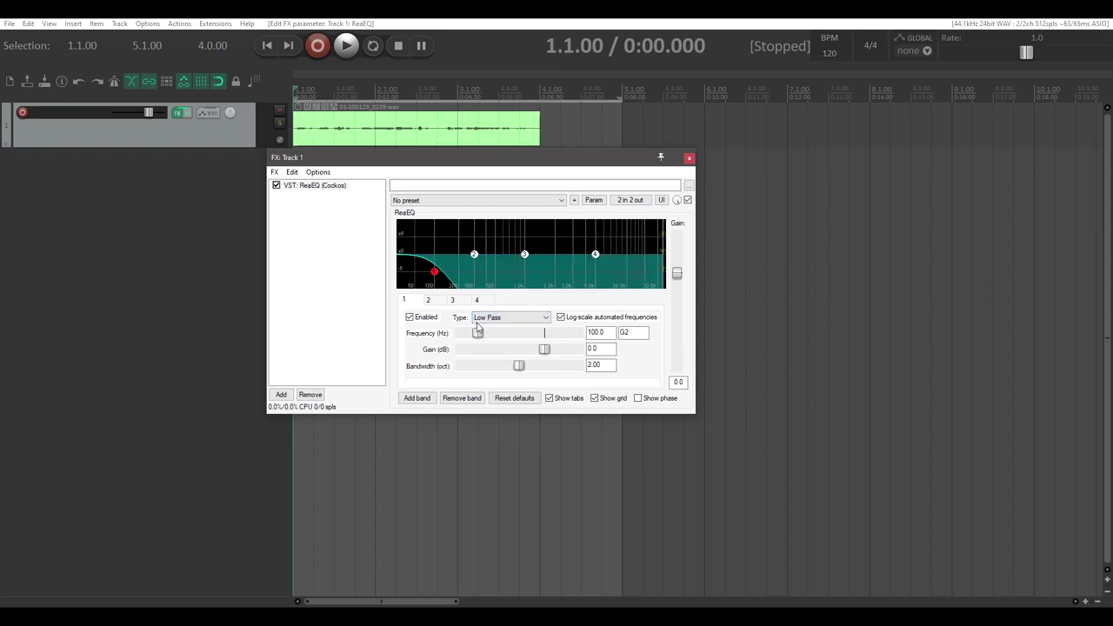
double_click(596, 332)
text(800)
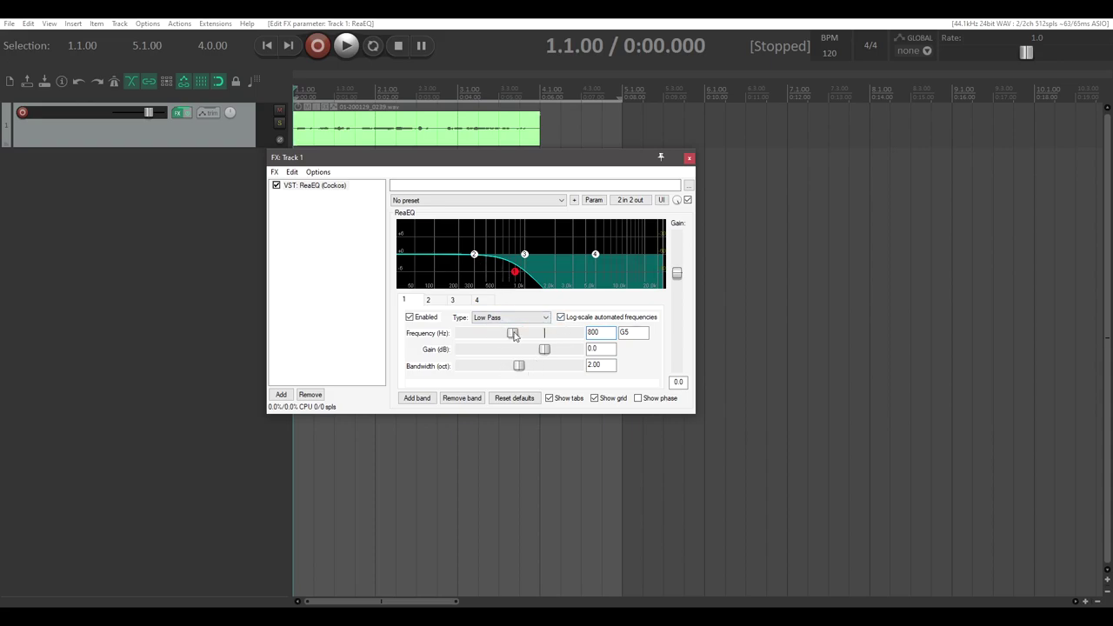
Step: Remove the low-pass band and shift the new band 1 to about 126 Hz with -6.4 dB gain
alt+click(532, 292)
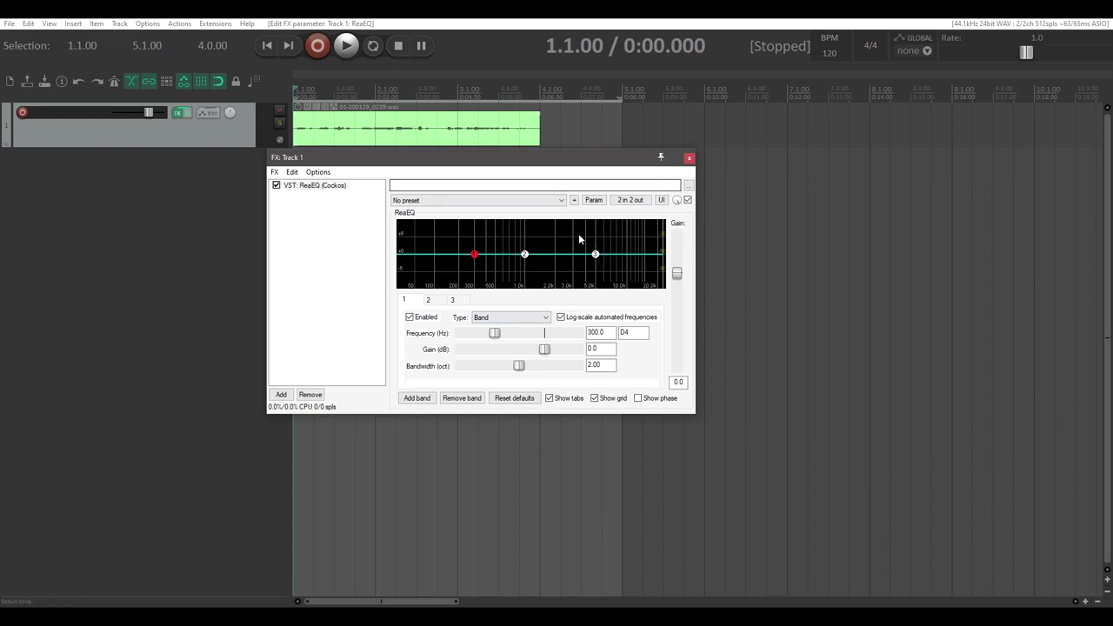
mouse_move(595, 253)
mouse_down()
mouse_move(594, 276)
mouse_move(414, 360)
mouse_move(562, 231)
mouse_move(455, 236)
mouse_move(594, 273)
mouse_move(587, 251)
mouse_up()
click(475, 255)
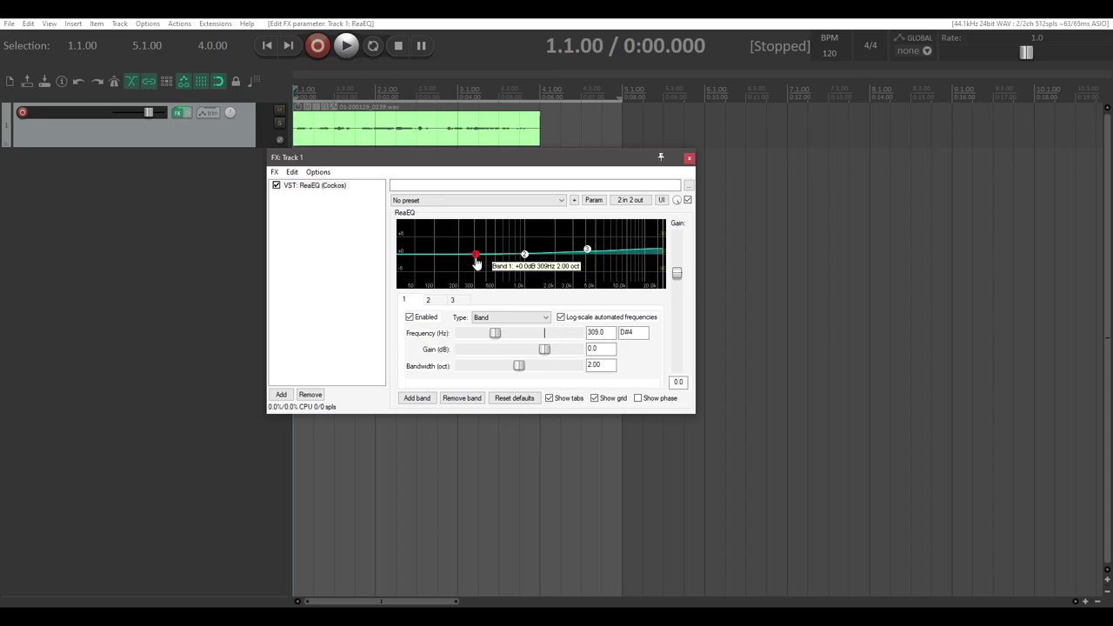
drag(476, 261, 489, 193)
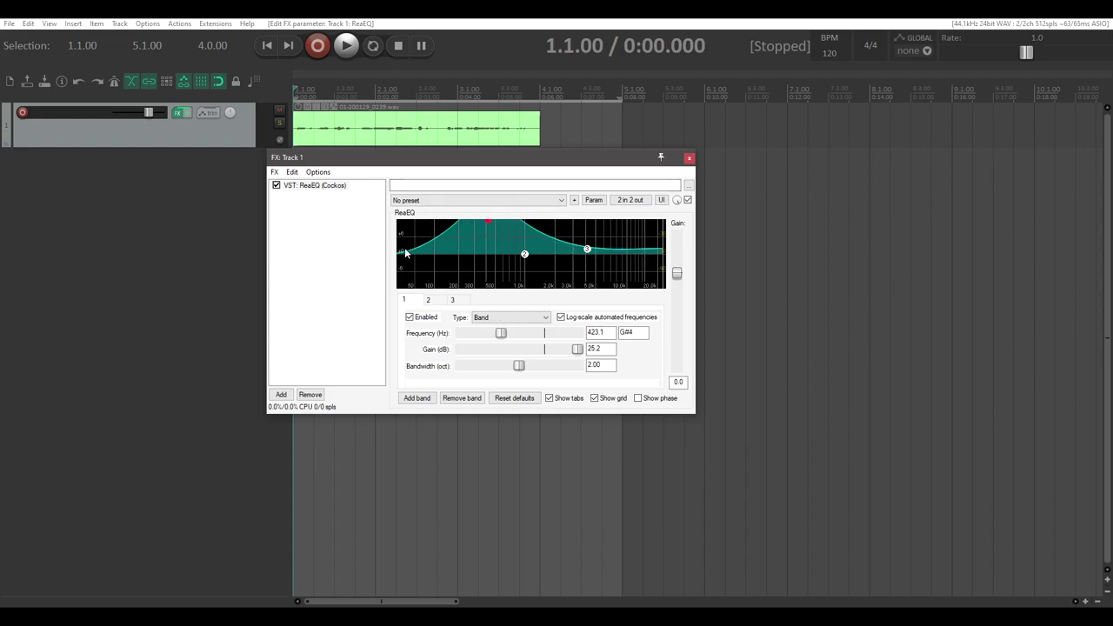
drag(489, 229, 441, 265)
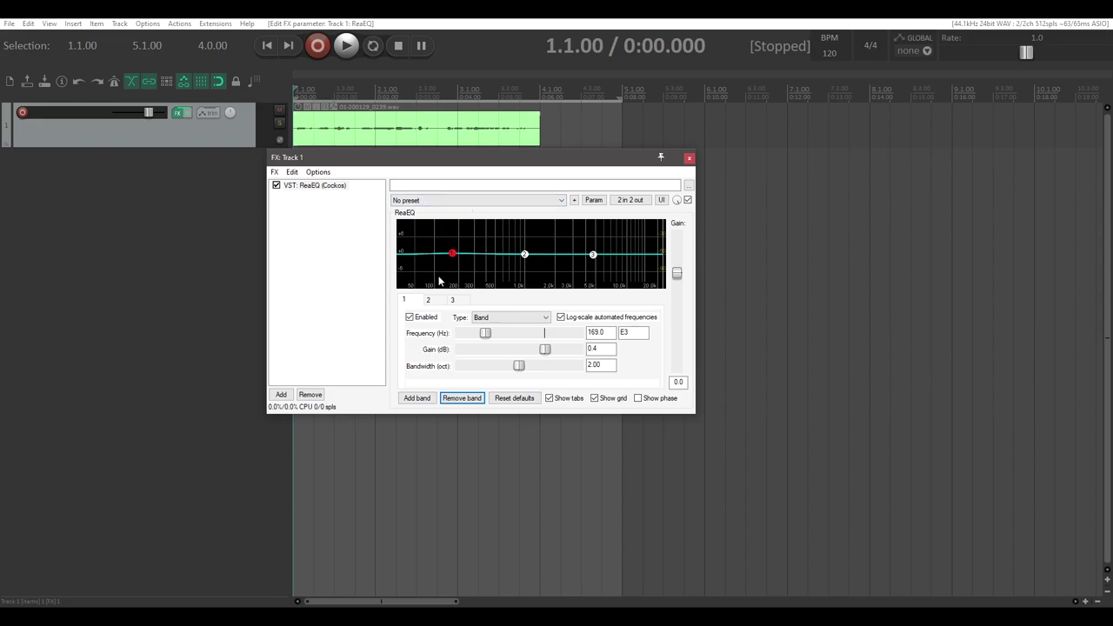
drag(452, 253, 442, 281)
Step: Change band 1 to a High Pass filter and move its cutoff to about 403 Hz
click(479, 318)
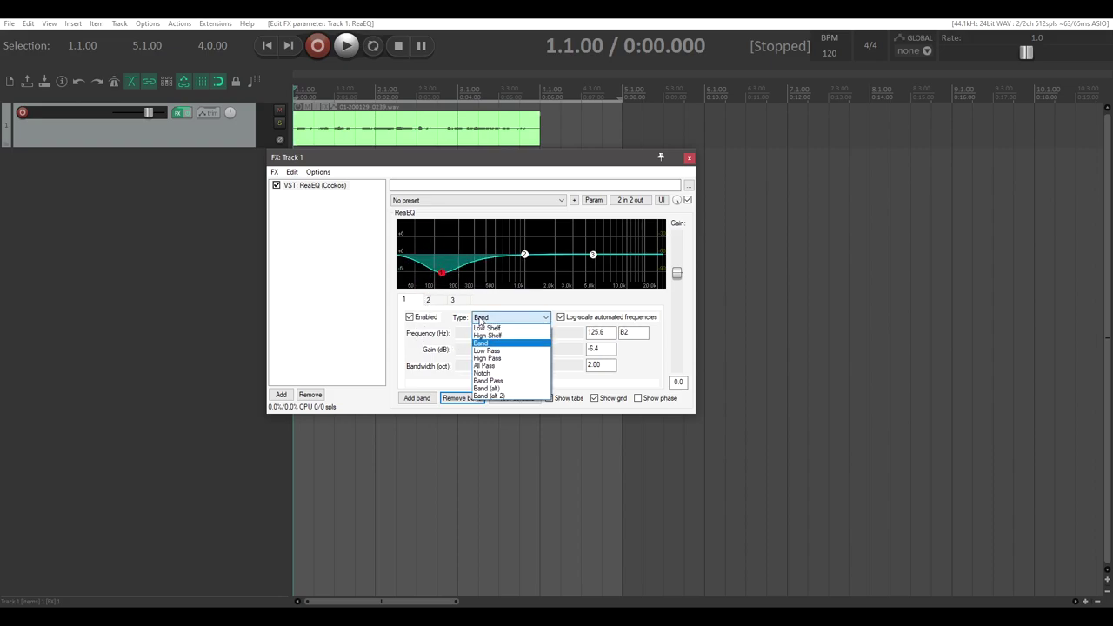
click(487, 357)
mouse_move(445, 275)
mouse_down()
mouse_move(427, 276)
mouse_move(458, 288)
mouse_up()
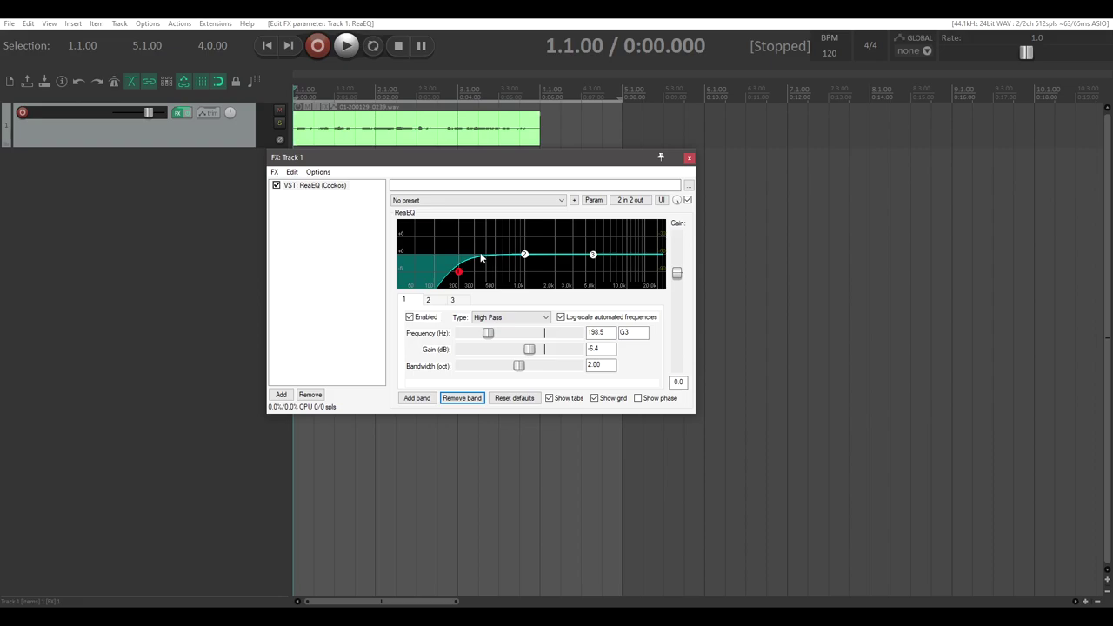
mouse_move(460, 274)
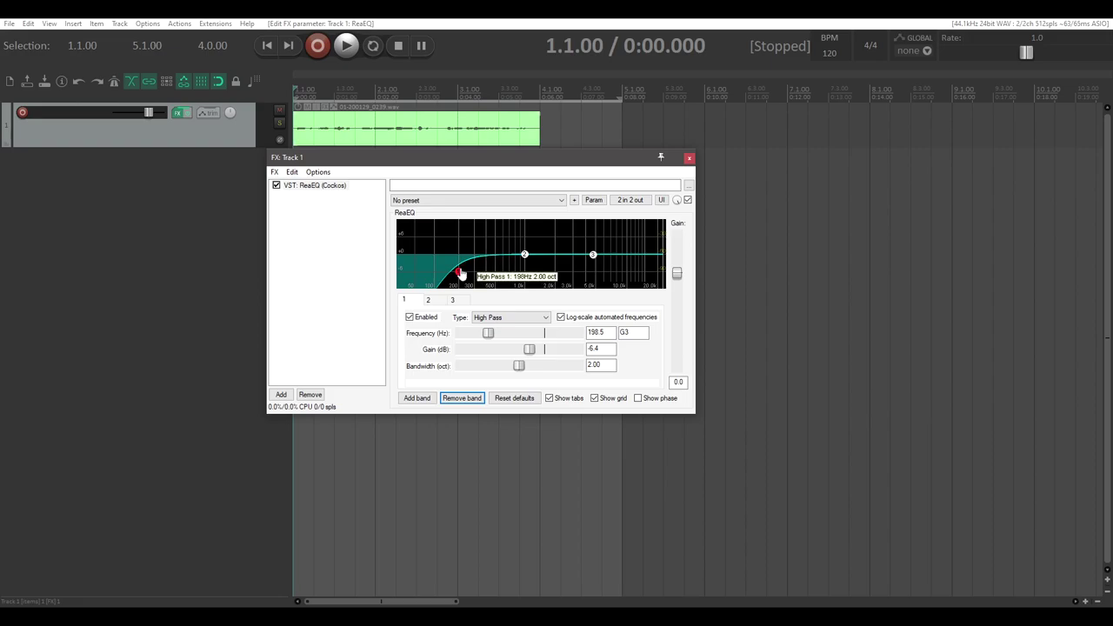
drag(461, 274, 493, 281)
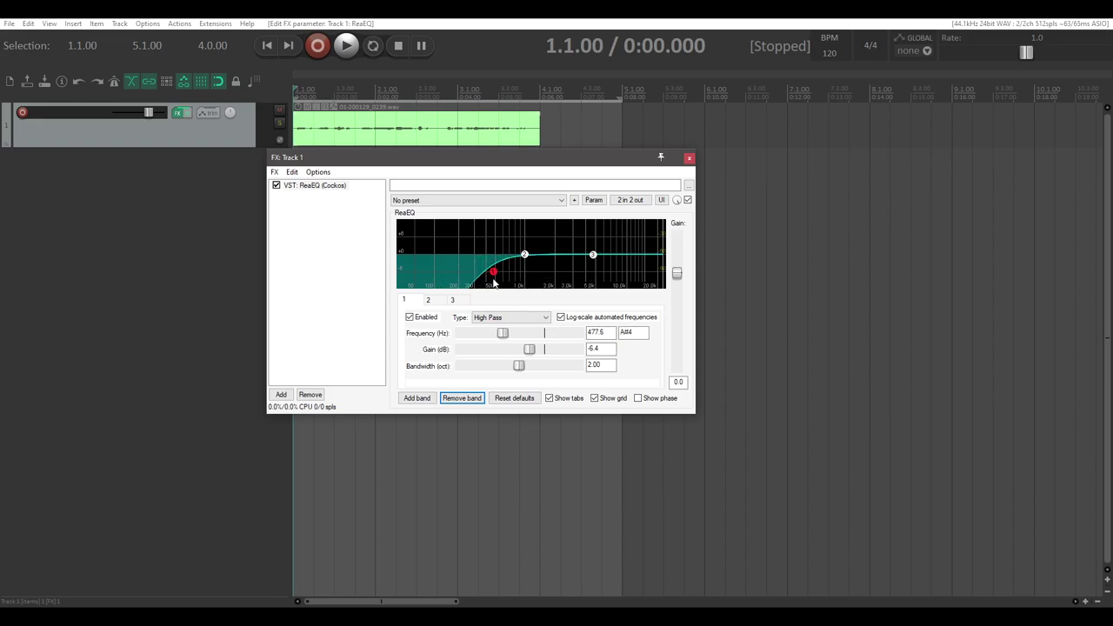
mouse_move(492, 276)
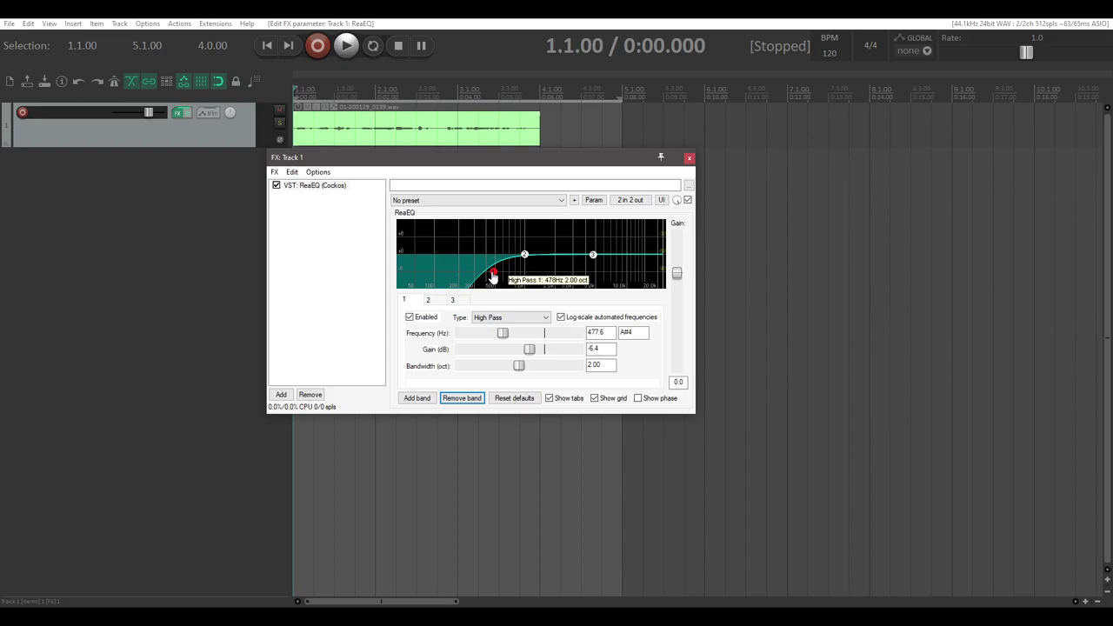
drag(492, 277, 486, 272)
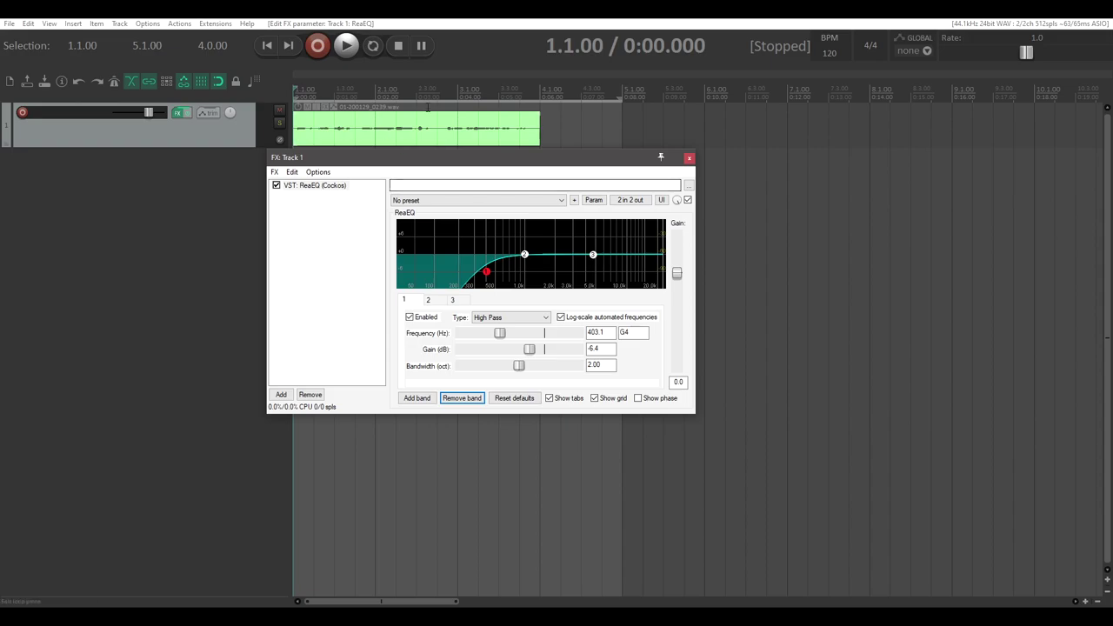
Step: Play the recording with a time selection from 1.1.00 to 4.1.00 and retune the high-pass band to about 122 Hz
drag(541, 122, 296, 122)
key(space)
drag(486, 272, 493, 276)
key(space)
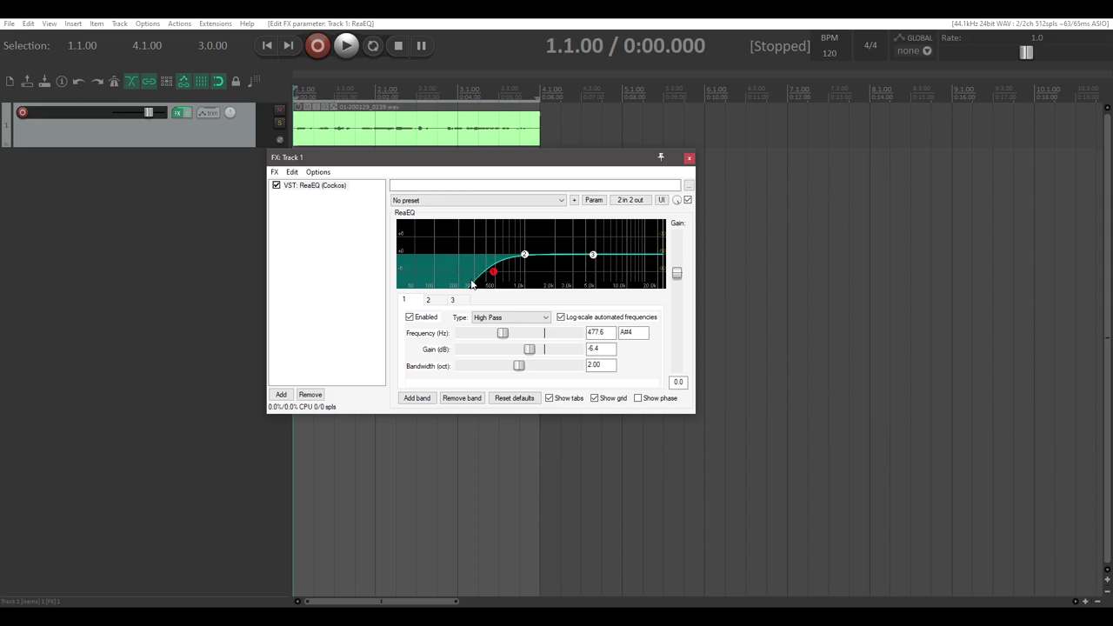
drag(492, 273, 449, 295)
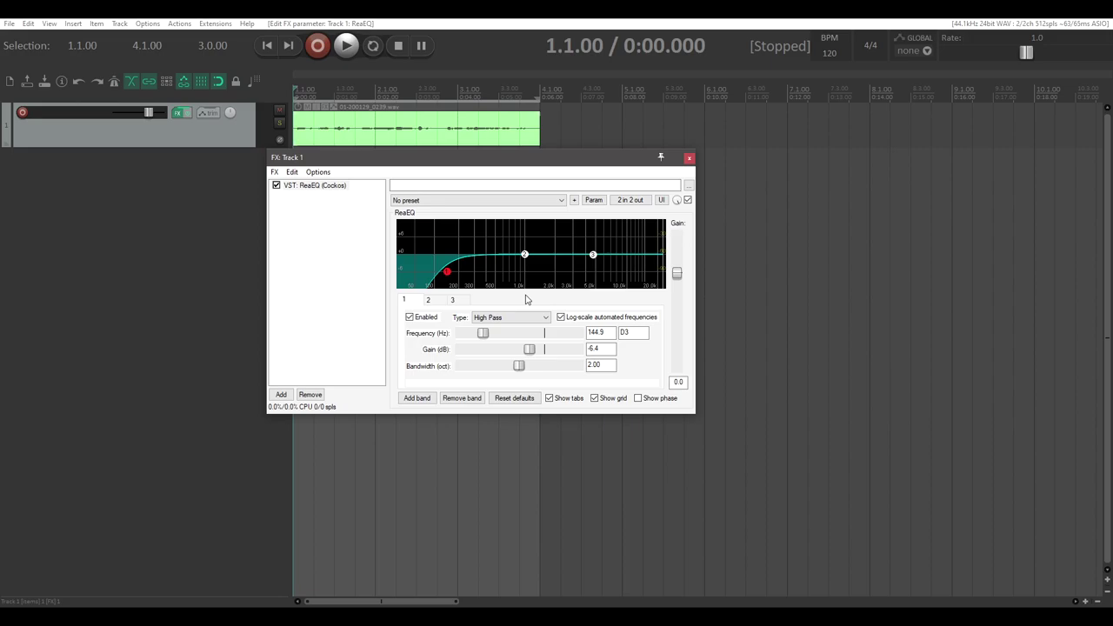
drag(459, 275, 452, 275)
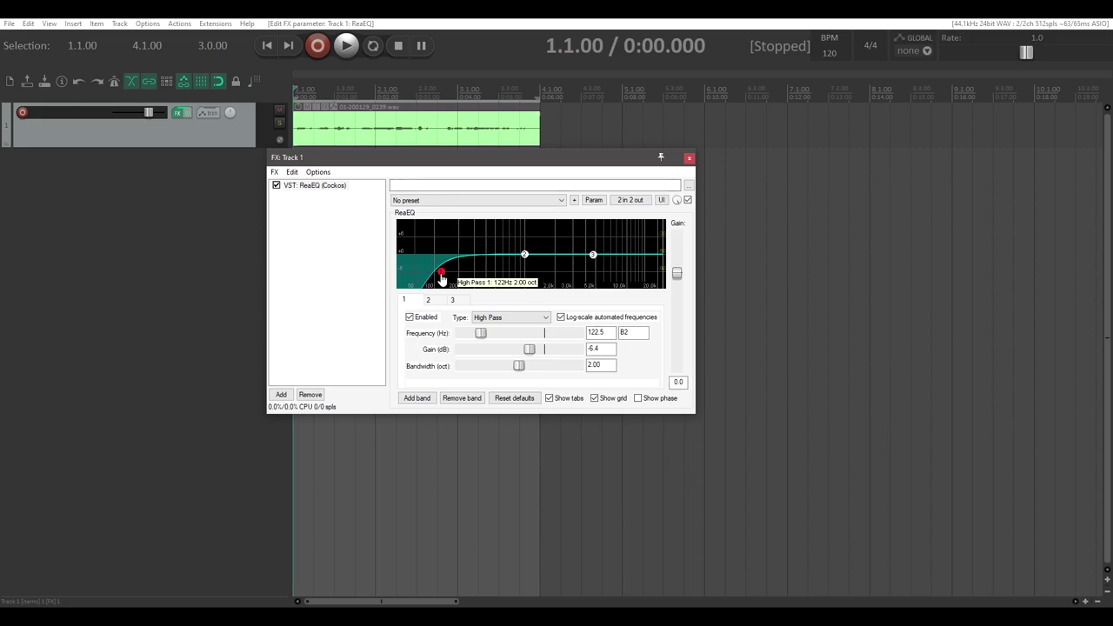
Step: Boost band 2 by 7.2 dB at about 373 Hz and narrow its bandwidth to 0.97 octaves
click(527, 263)
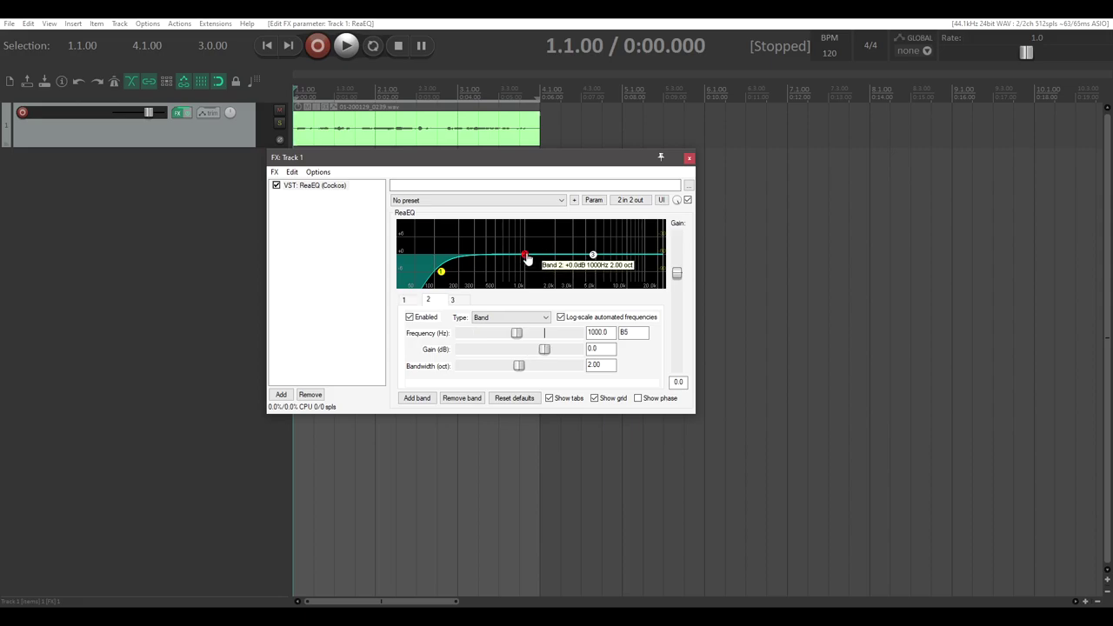
drag(528, 263, 497, 246)
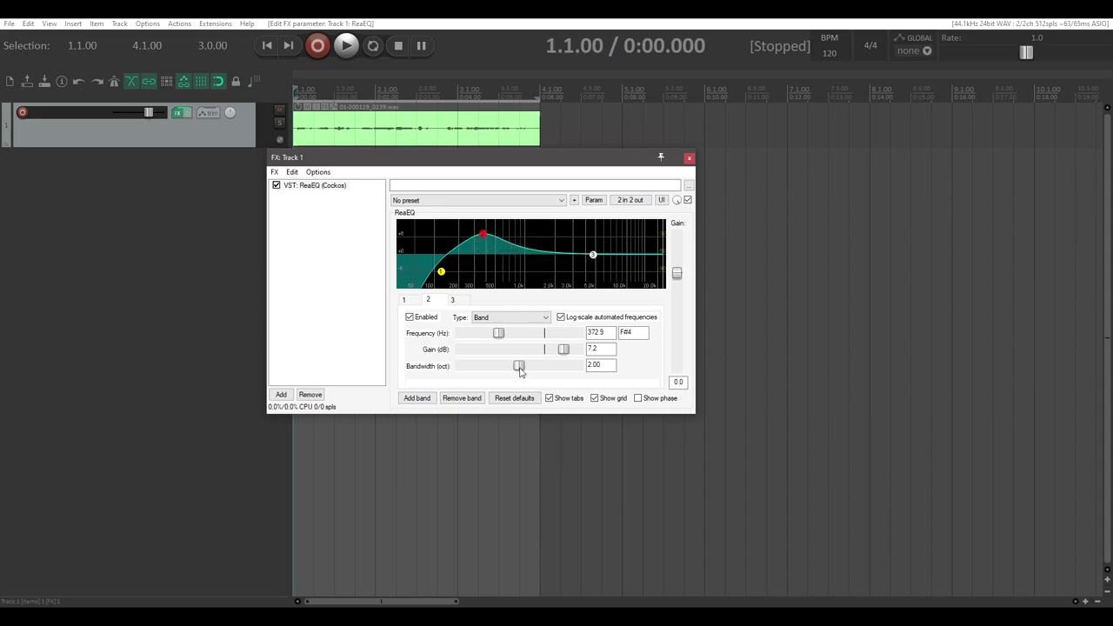
mouse_move(488, 240)
drag(520, 366, 576, 306)
drag(577, 366, 490, 372)
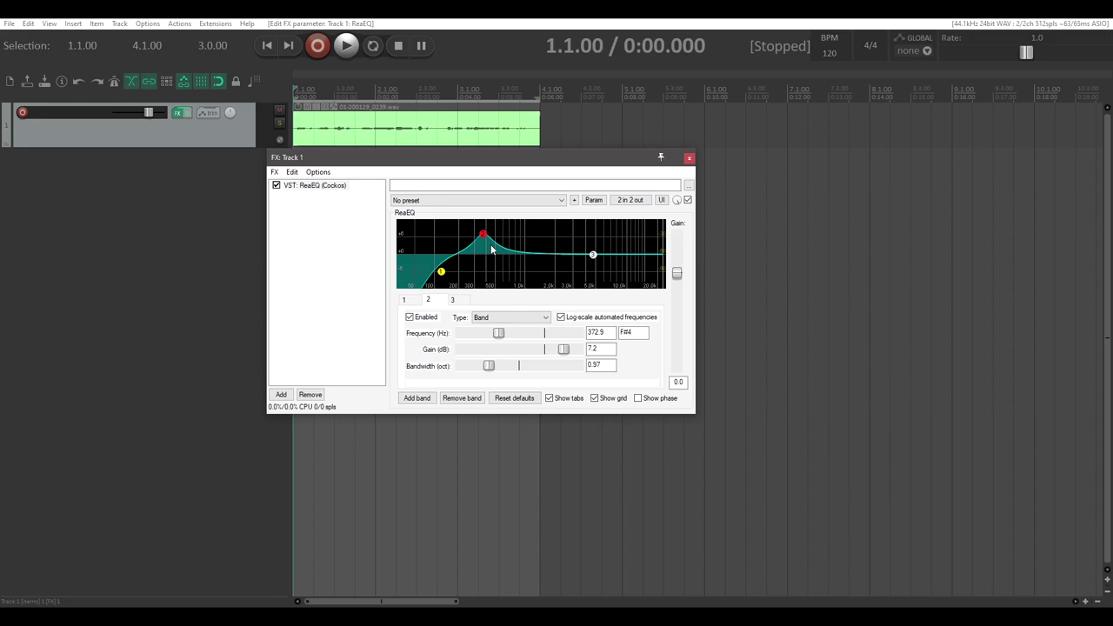
Step: Play the recording while moving band 2 to 296 Hz, and set its gain to 12.0 dB
key(space)
mouse_move(482, 235)
mouse_down()
mouse_move(473, 239)
mouse_move(475, 225)
mouse_up()
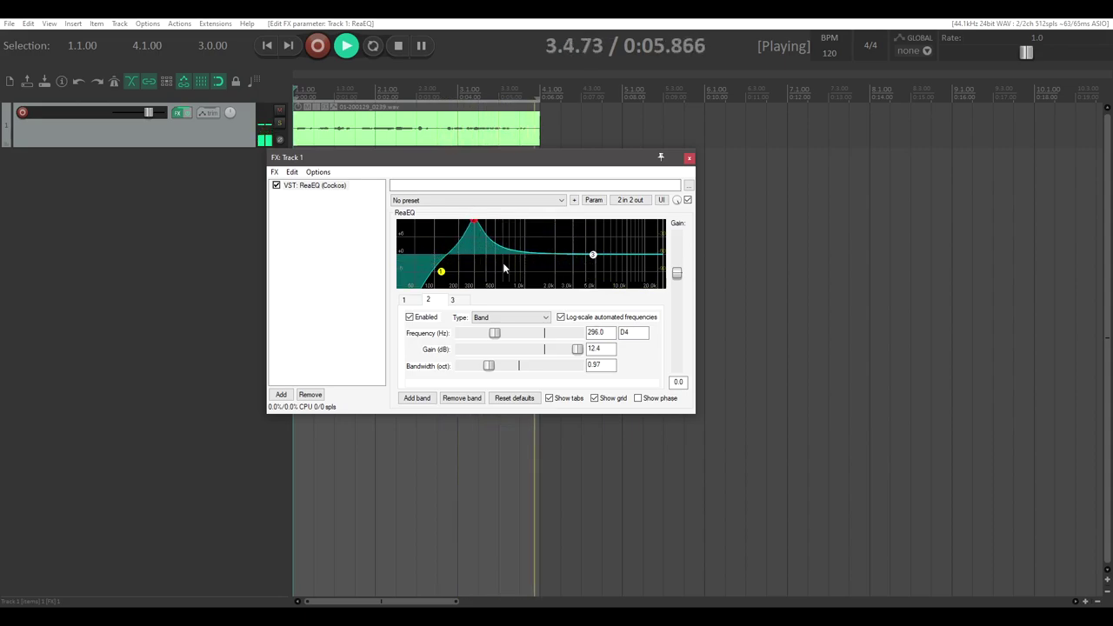
key(space)
double_click(586, 352)
text(12.0)
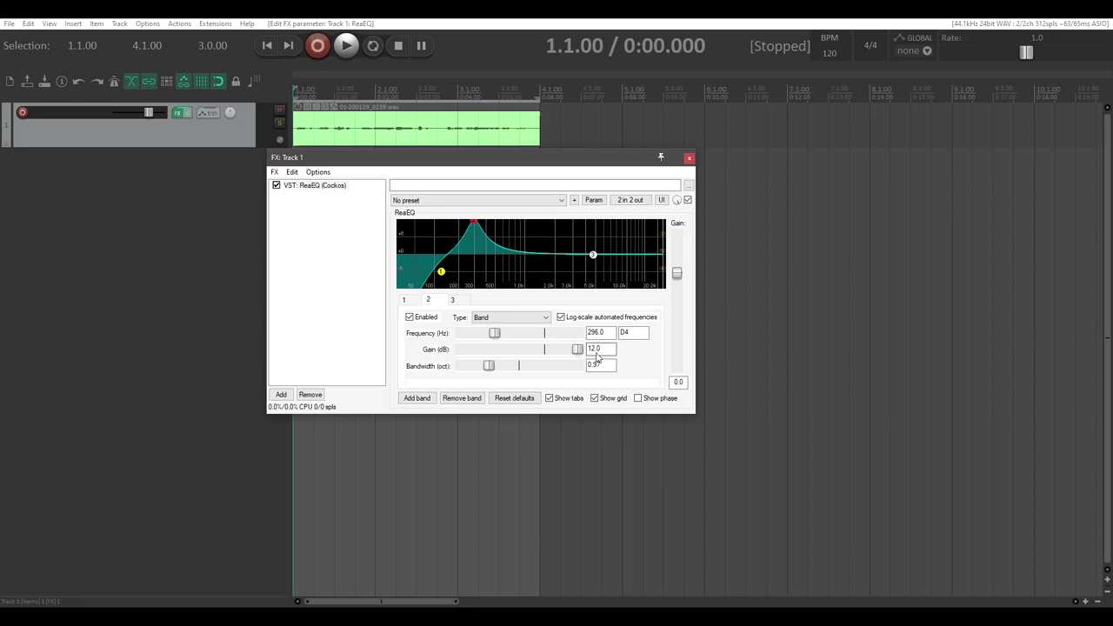
Step: Fine-tune band 2 while listening, to about 208 Hz, 9.6 dB gain and 0.89 octaves bandwidth
click(303, 285)
drag(497, 336, 497, 372)
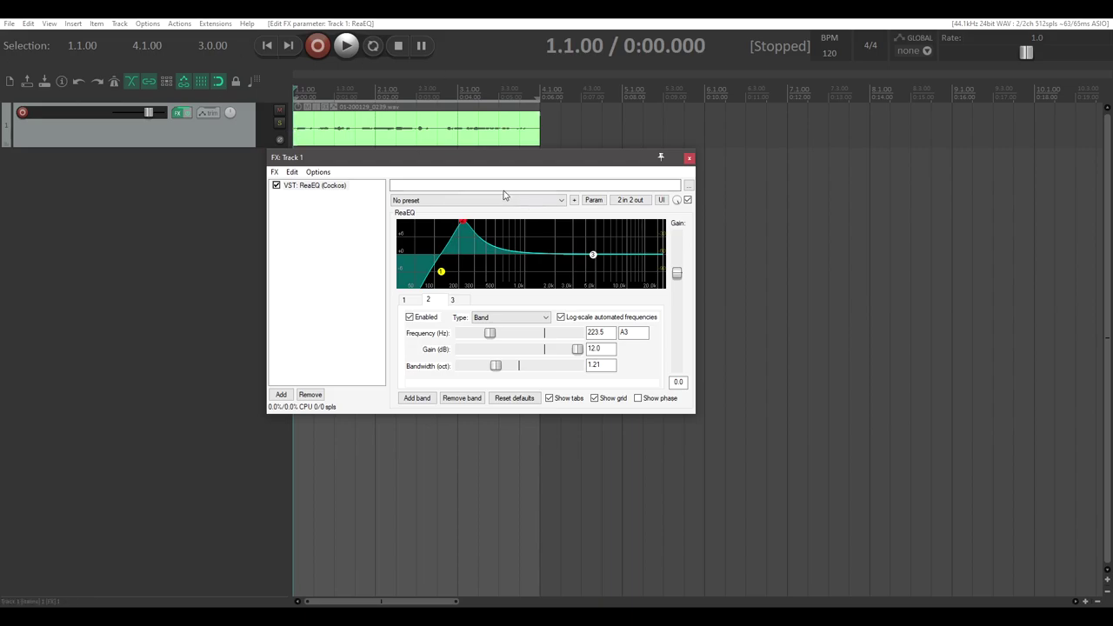
key(space)
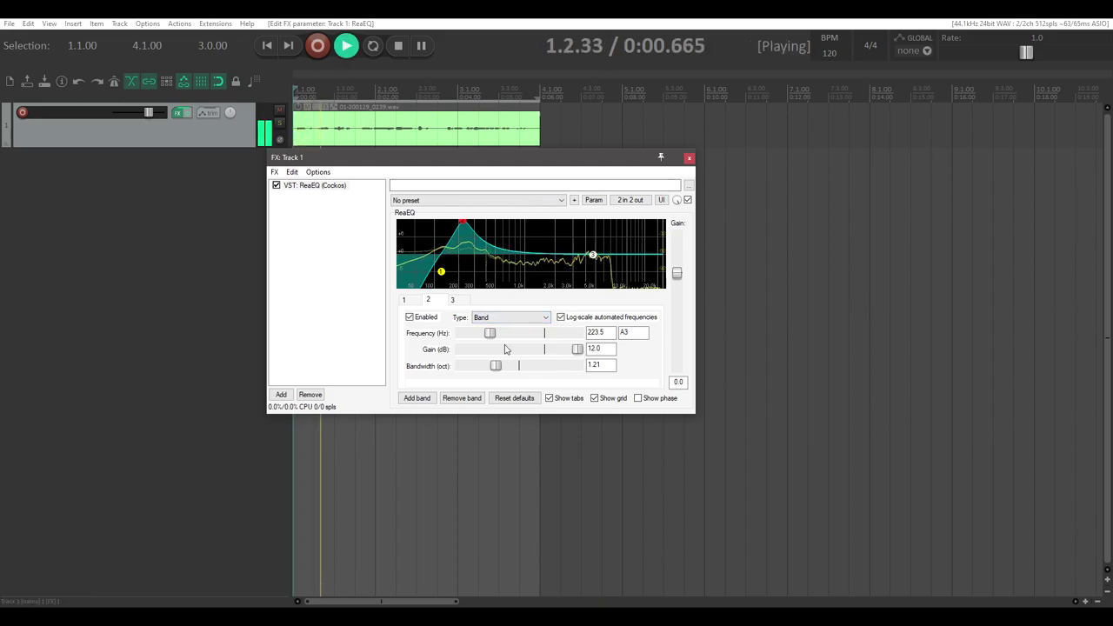
mouse_move(490, 333)
mouse_down()
mouse_move(521, 343)
mouse_move(491, 349)
mouse_up()
drag(578, 348, 570, 354)
drag(495, 366, 486, 366)
drag(566, 353, 574, 353)
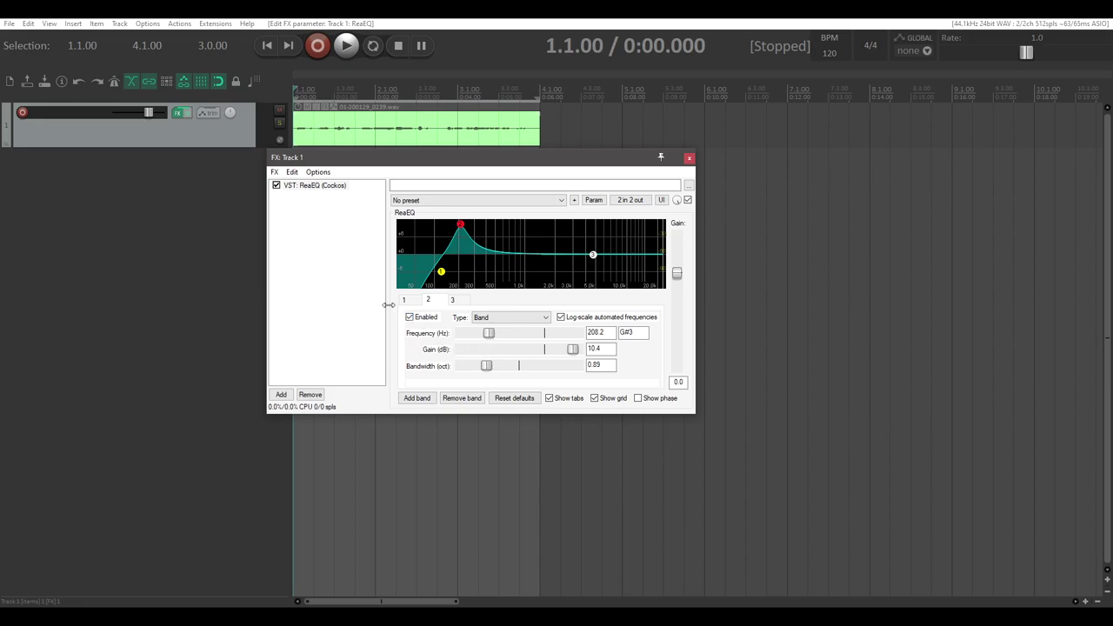
mouse_move(572, 349)
mouse_down()
mouse_move(591, 357)
mouse_move(575, 352)
mouse_up()
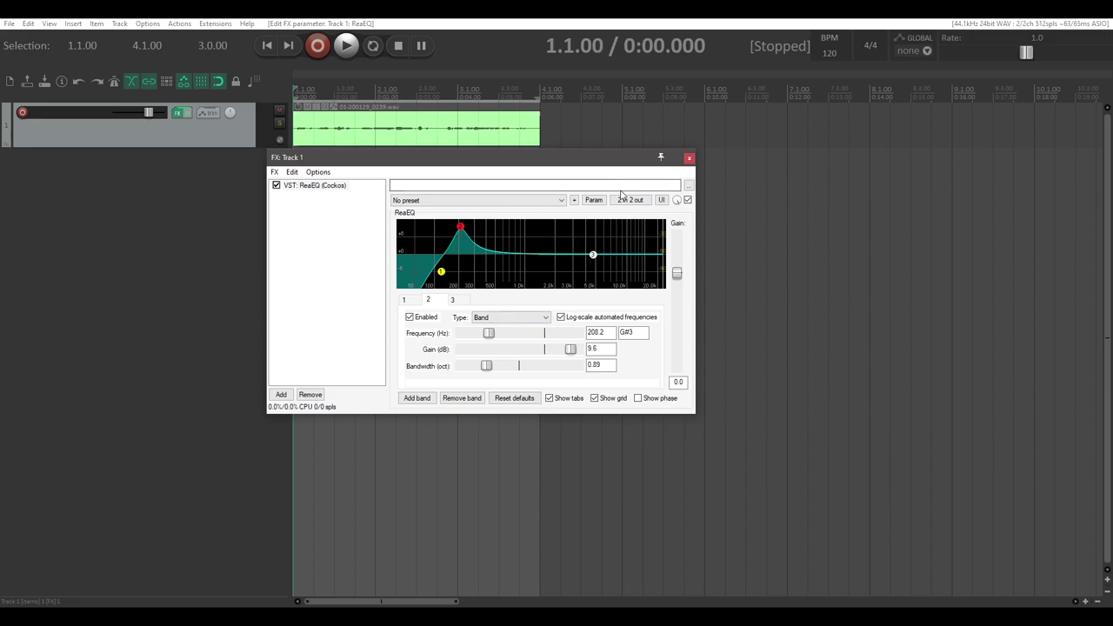
Step: Pull the high-shelf band 3 down to -inf gain and set its frequency to 1700 Hz
drag(594, 257, 544, 345)
double_click(592, 333)
text(1700)
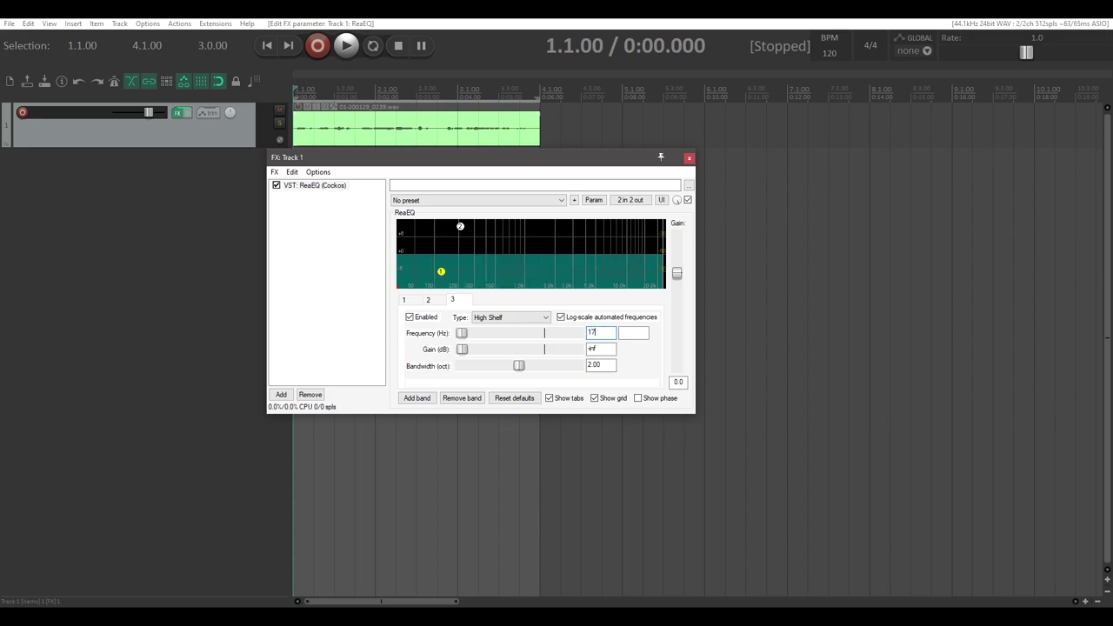
key(Return)
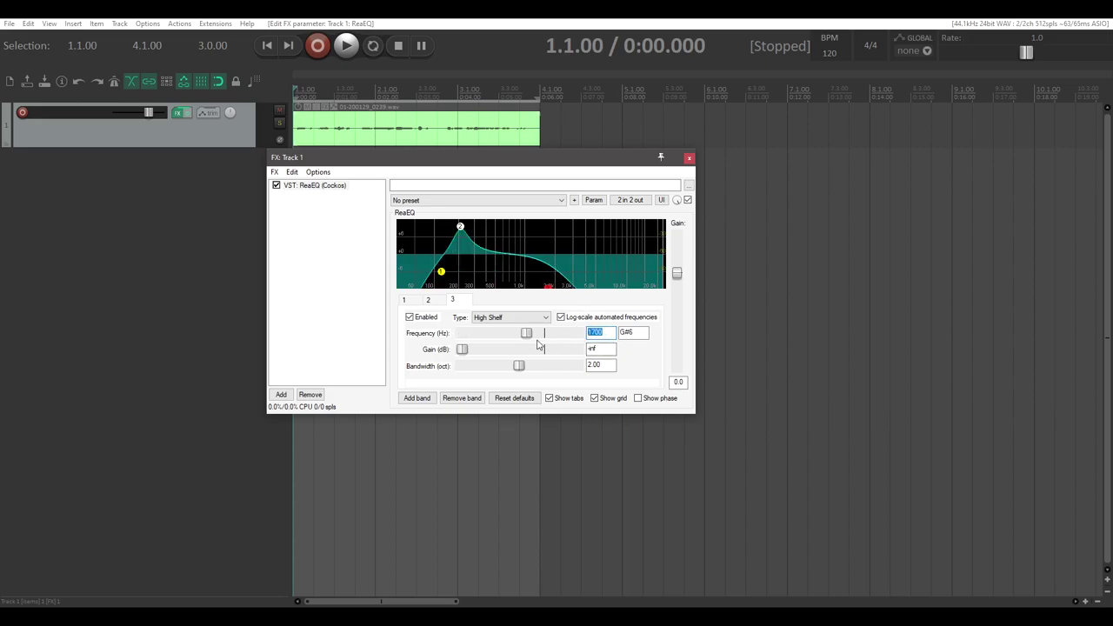
Step: Play the recording and raise the high-shelf band's frequency to about 3111 Hz while listening
key(space)
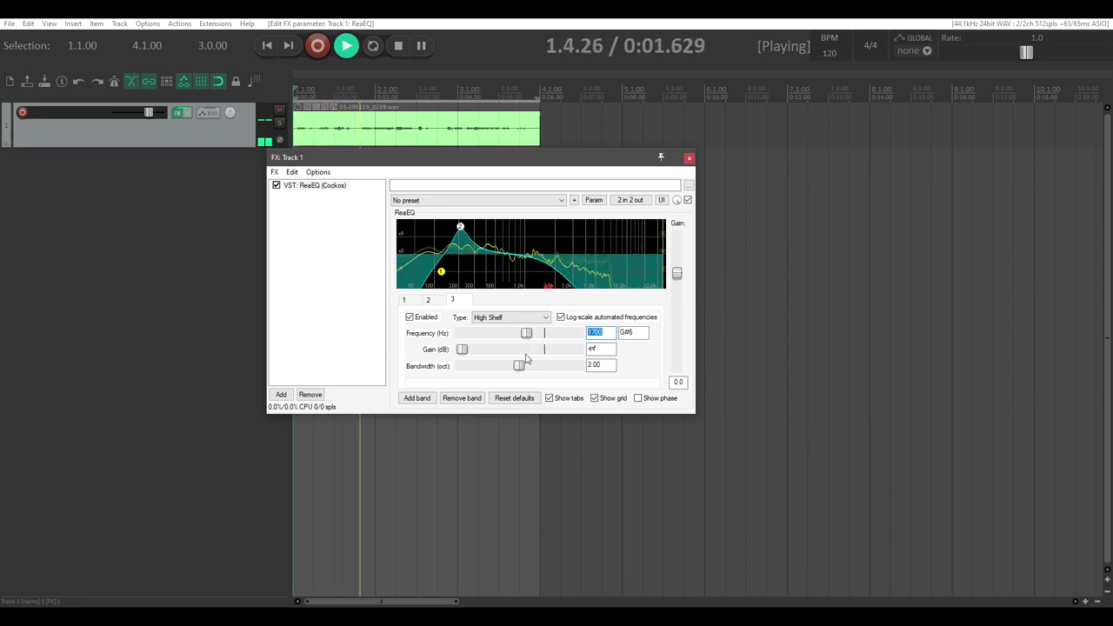
drag(531, 339, 540, 341)
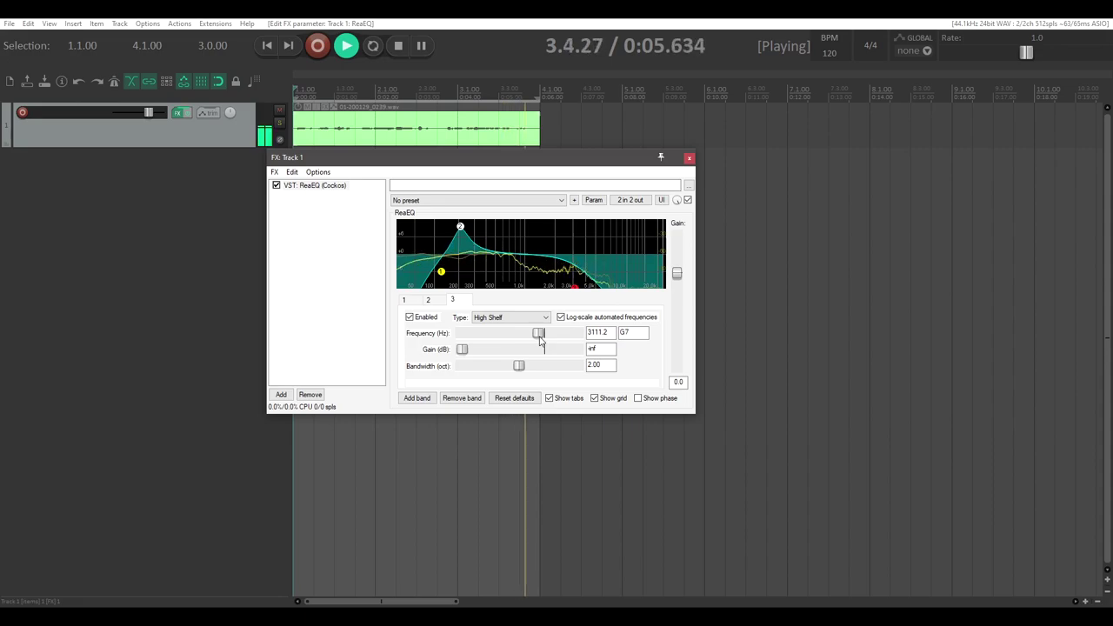
key(space)
key(space)
key(space)
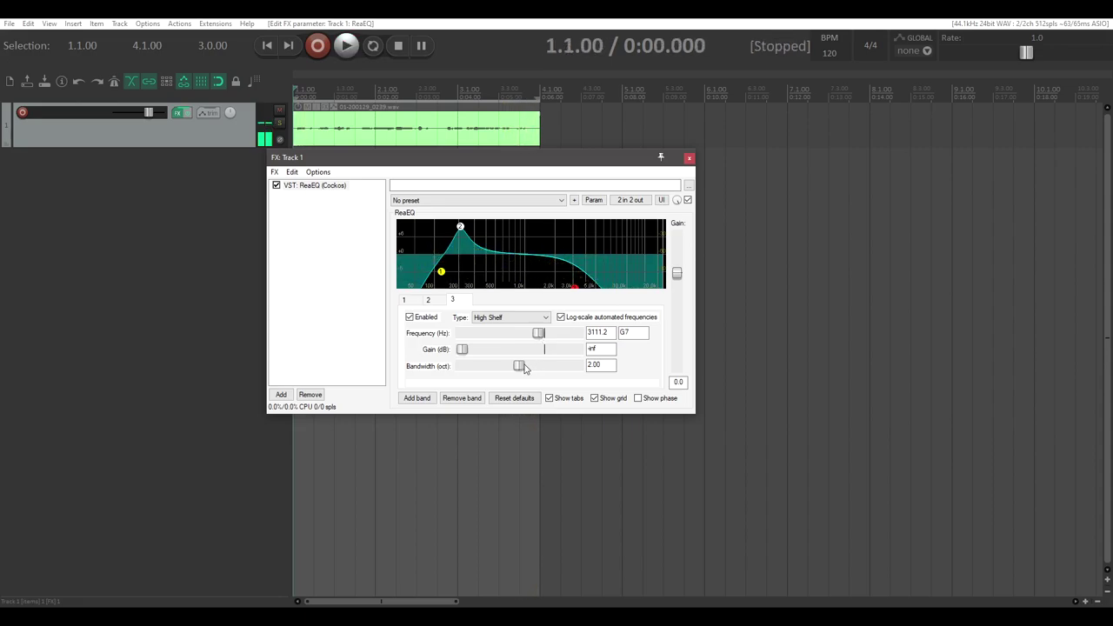
Step: Adjust the high-shelf band's bandwidth to 1.24 octaves and play the recording again
drag(519, 367, 535, 390)
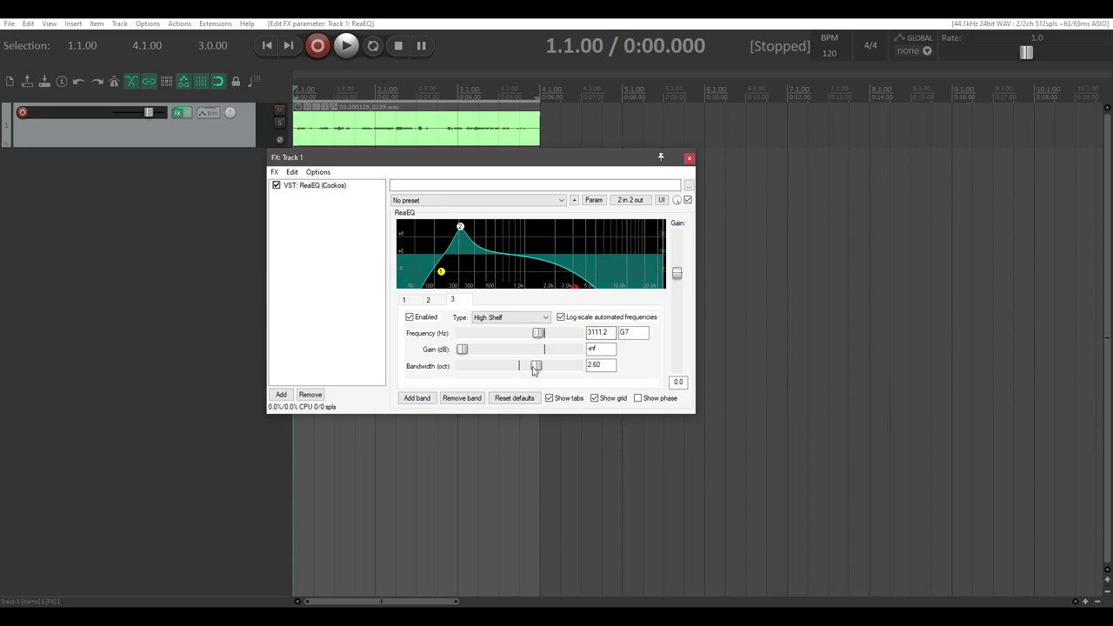
mouse_move(523, 374)
mouse_down()
mouse_move(509, 375)
mouse_move(587, 382)
mouse_move(514, 382)
mouse_up()
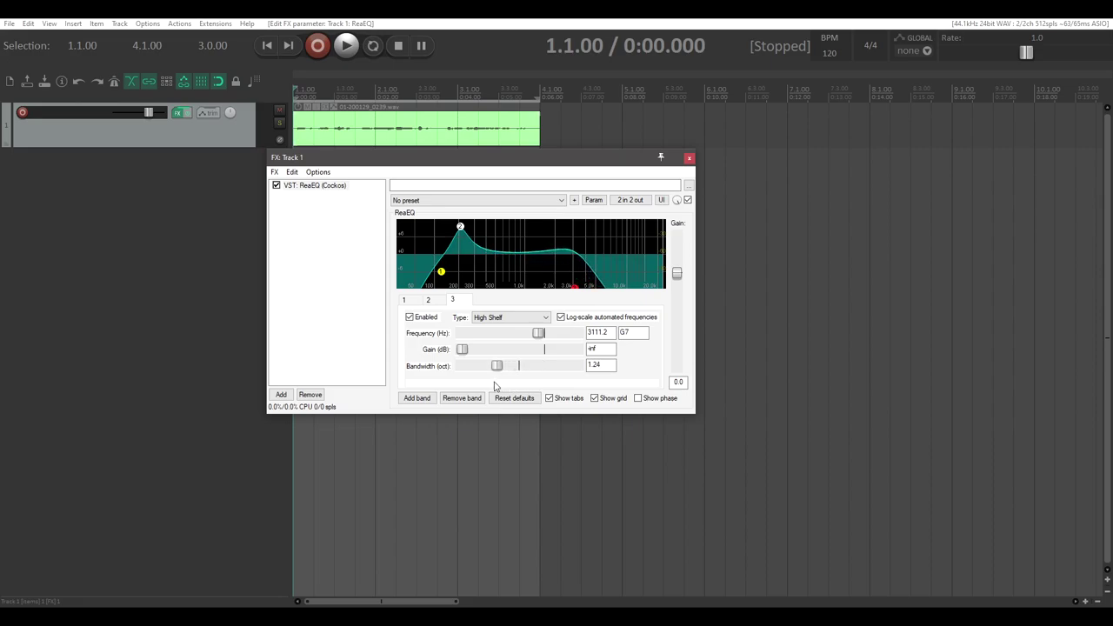
key(space)
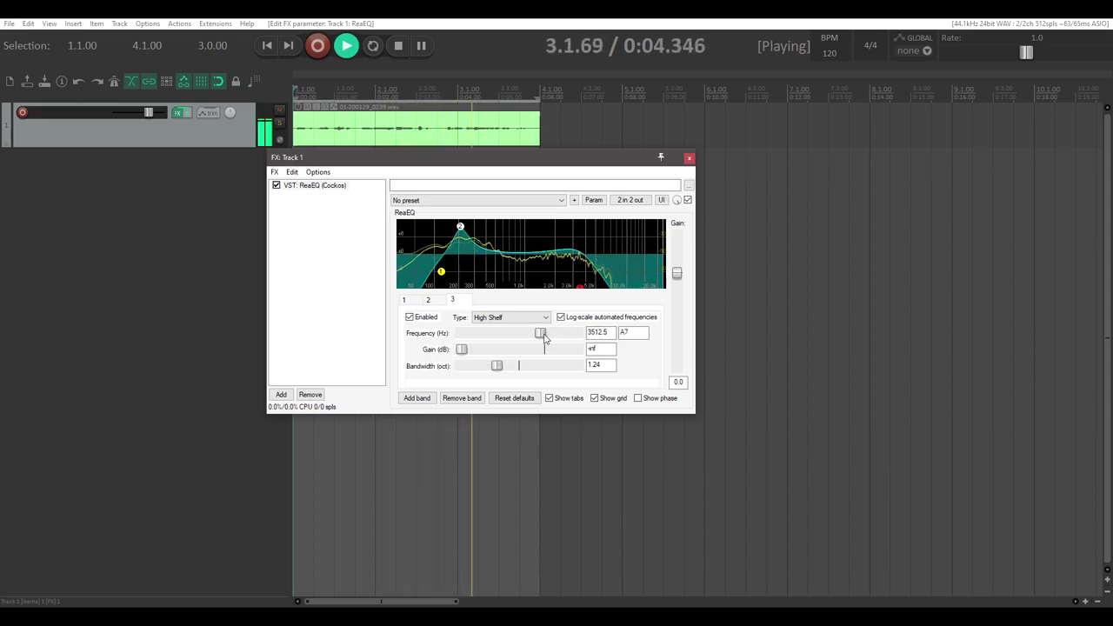
Step: Stop playback and lower the high-shelf band's frequency to about 2910 Hz
scroll(544, 337, up, 2)
key(space)
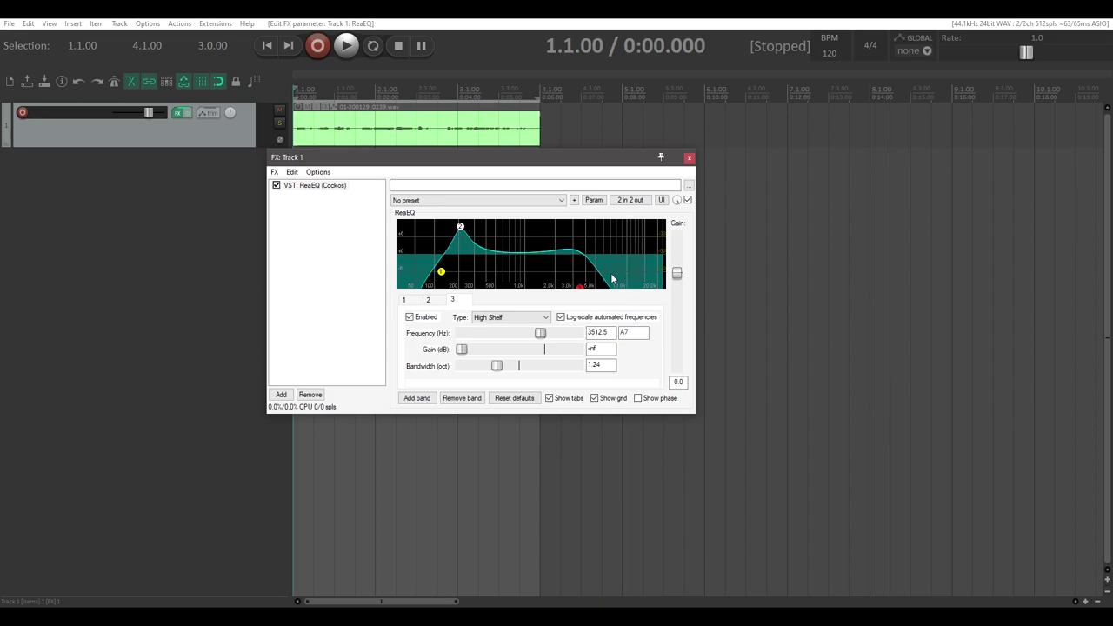
drag(541, 335, 536, 335)
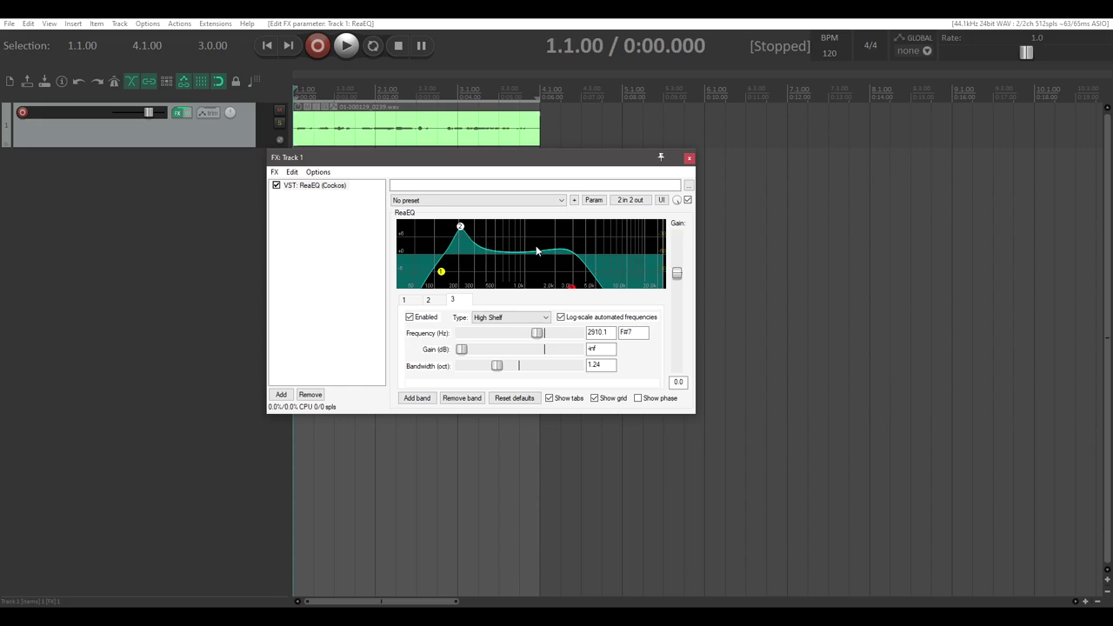
Step: Add a fourth EQ band peaking at about 995 Hz with 7.6 dB gain and 0.64 octaves bandwidth
click(416, 398)
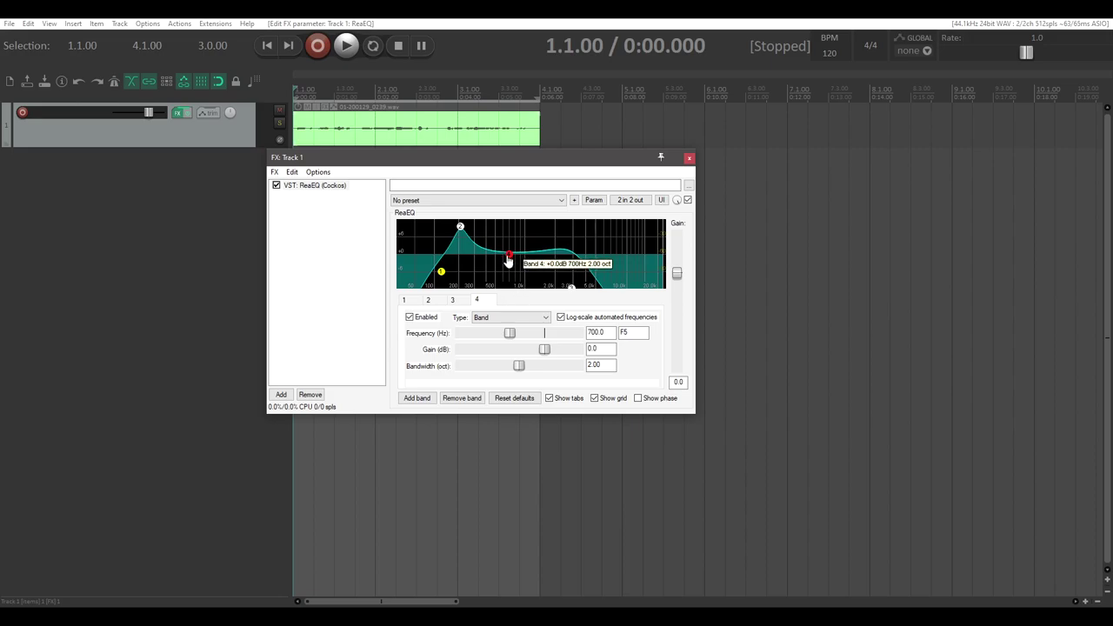
drag(509, 261, 525, 242)
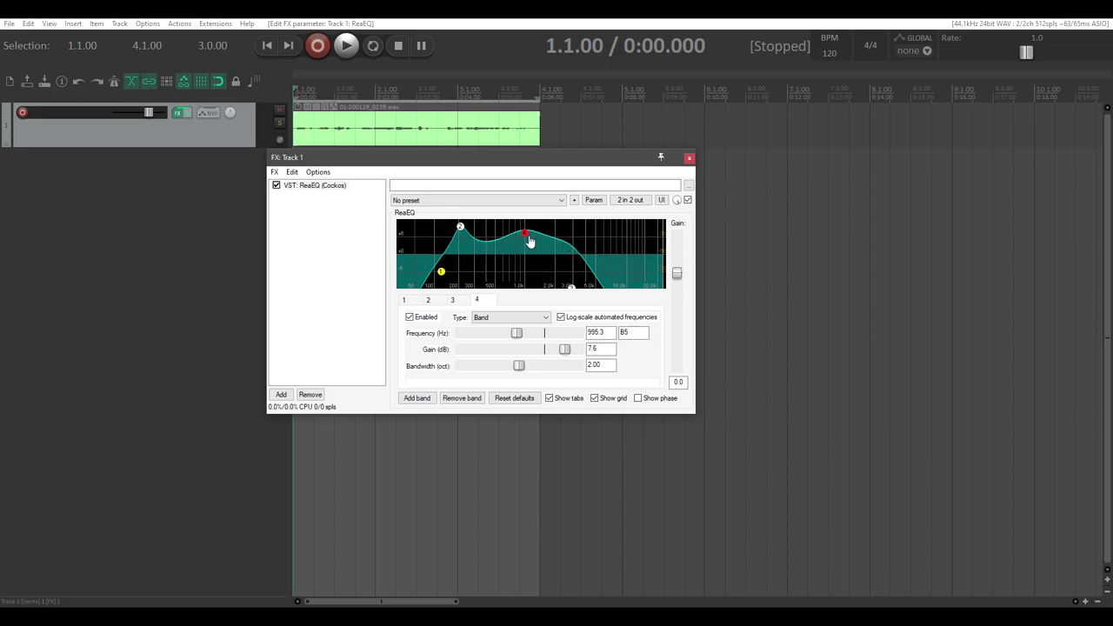
drag(520, 366, 483, 373)
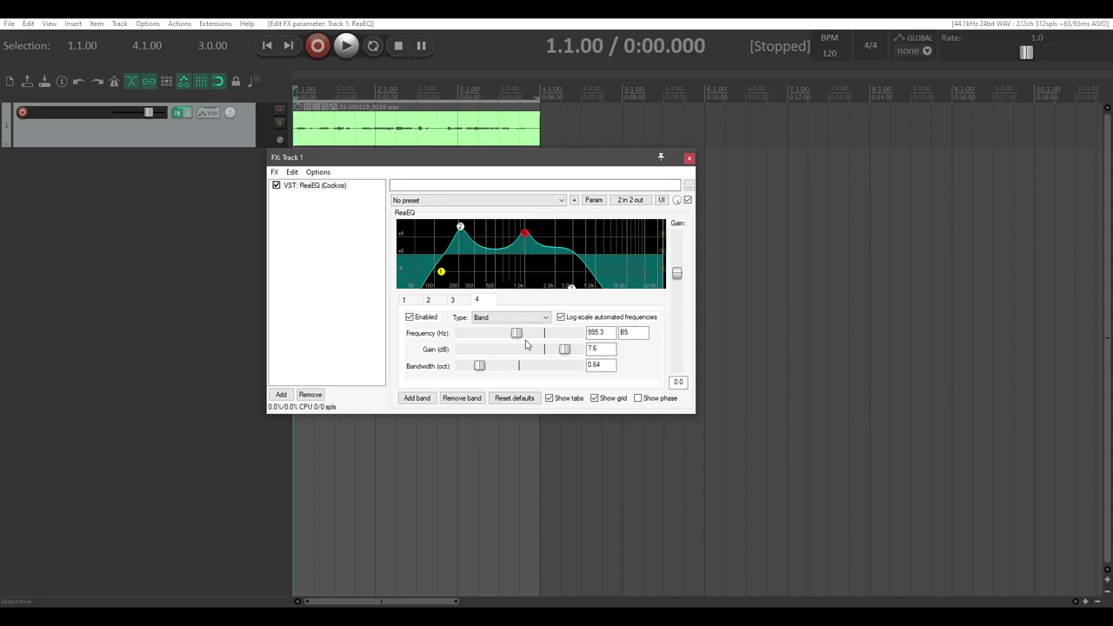
Step: Play the recording and fine-tune band 4 to about 985 Hz, 8.4 dB gain and 0.72 octaves bandwidth
key(space)
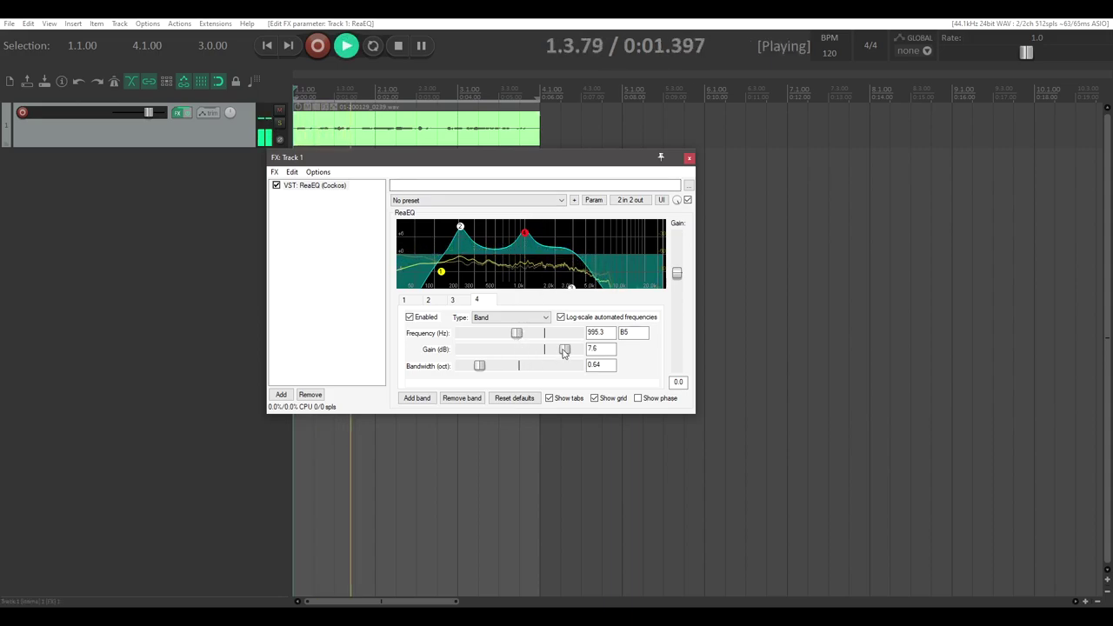
drag(565, 349, 576, 350)
drag(517, 333, 561, 357)
key(space)
drag(478, 369, 486, 376)
drag(522, 233, 525, 231)
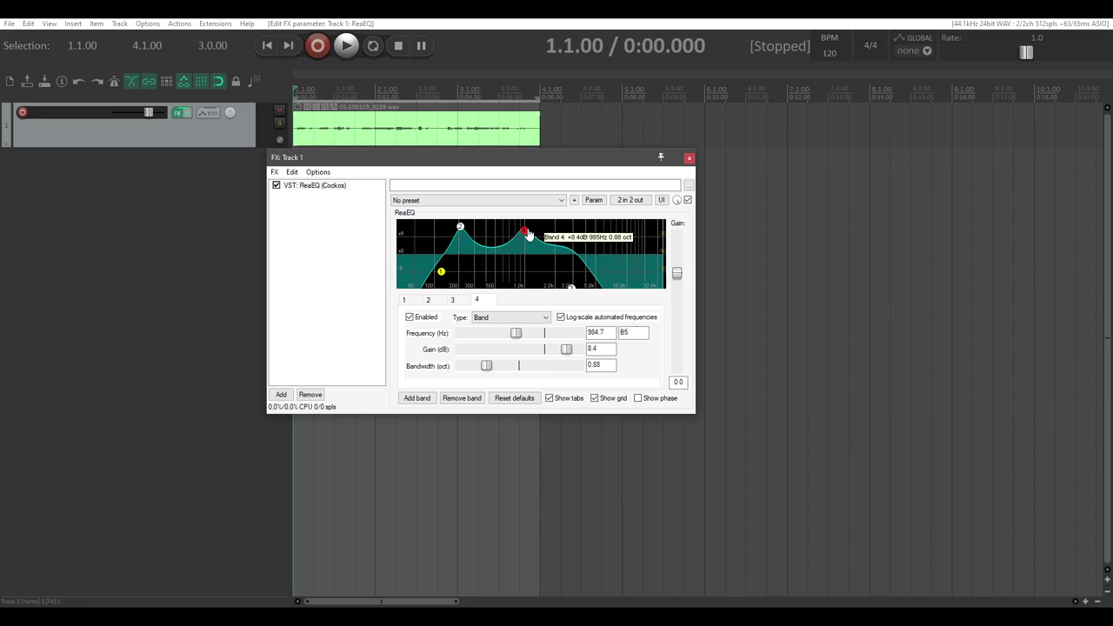
drag(485, 366, 481, 372)
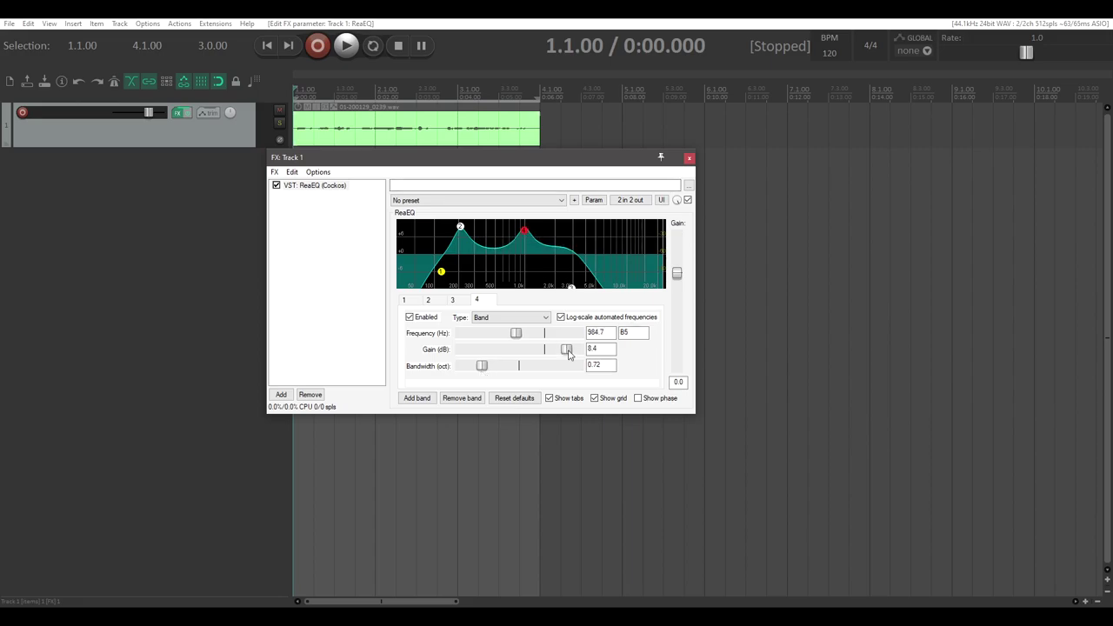
mouse_move(569, 354)
mouse_down()
mouse_move(579, 349)
mouse_move(567, 354)
mouse_up()
Step: Filter the plug-ins by "comp" and add VST: ReaComp (Cockos) to the track's effect chain
click(281, 394)
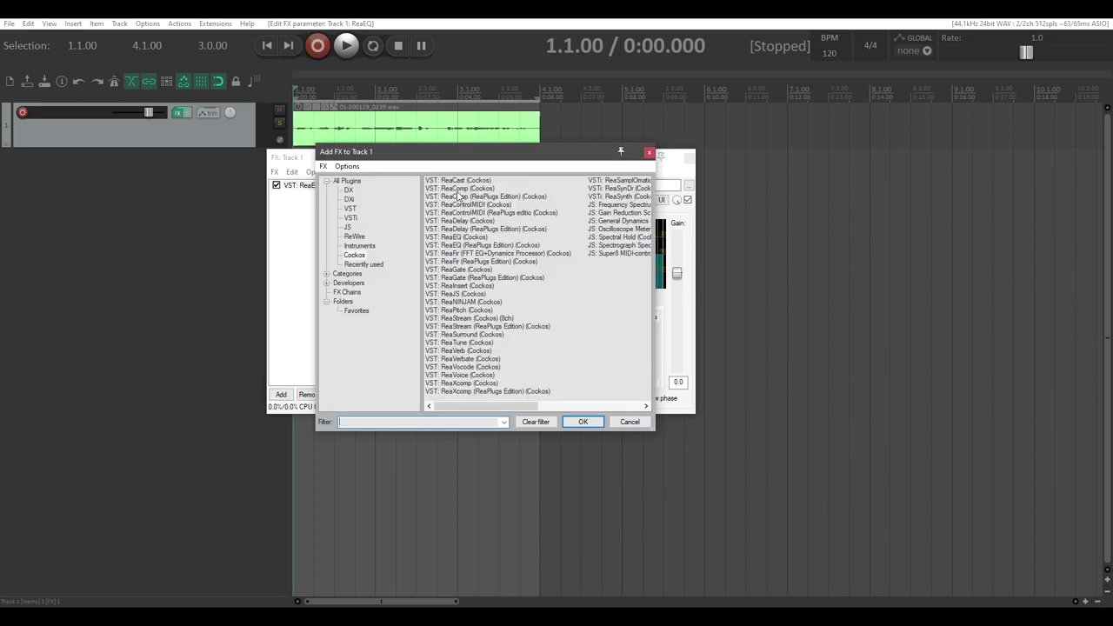
text(comp)
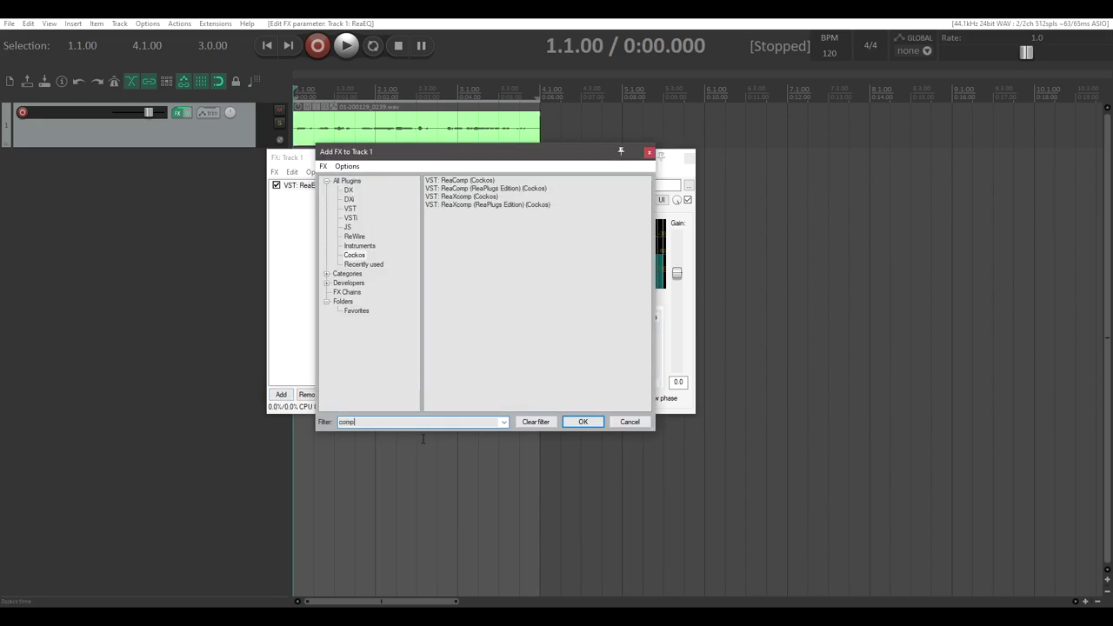
click(447, 180)
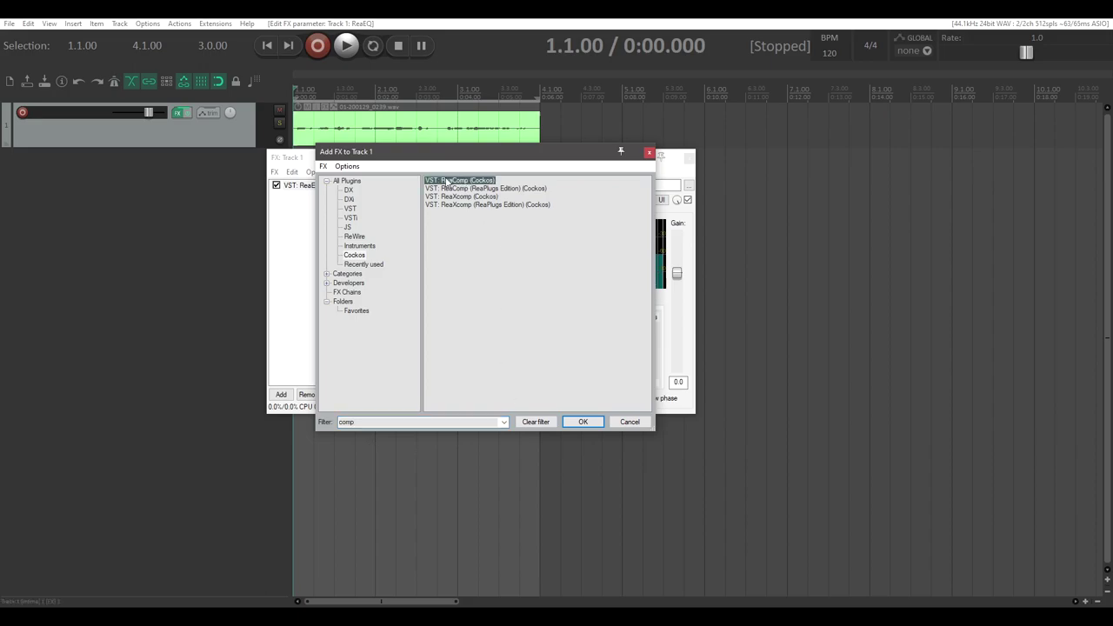
double_click(447, 181)
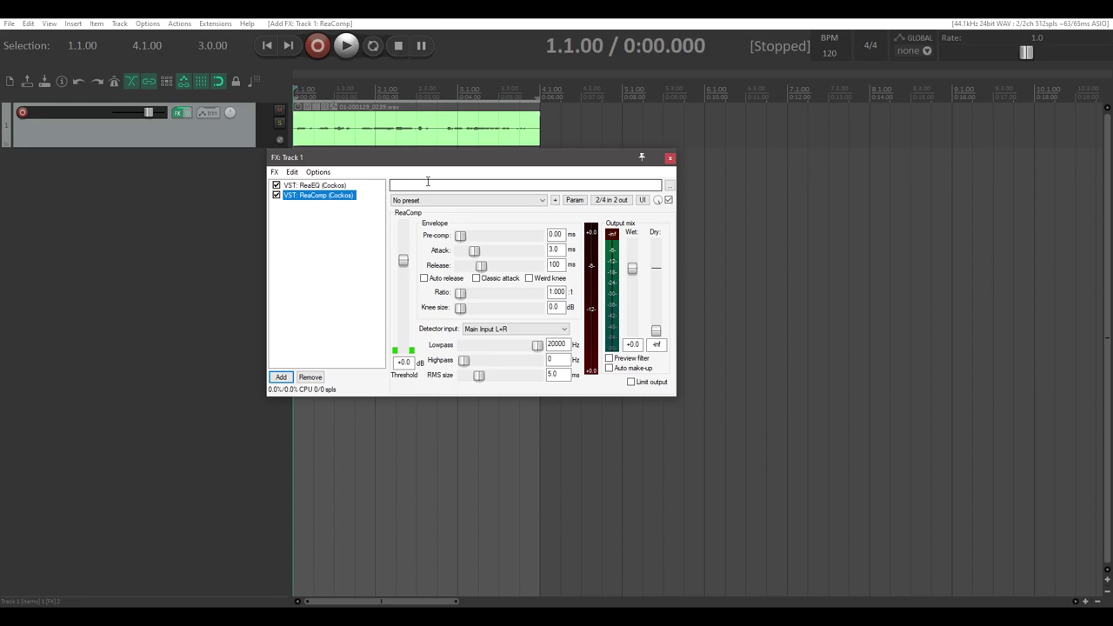
Step: Try a ReaComp threshold of -25.2 dB, reset it to 0 dB and play the recording to check its level
click(404, 263)
drag(403, 262, 402, 309)
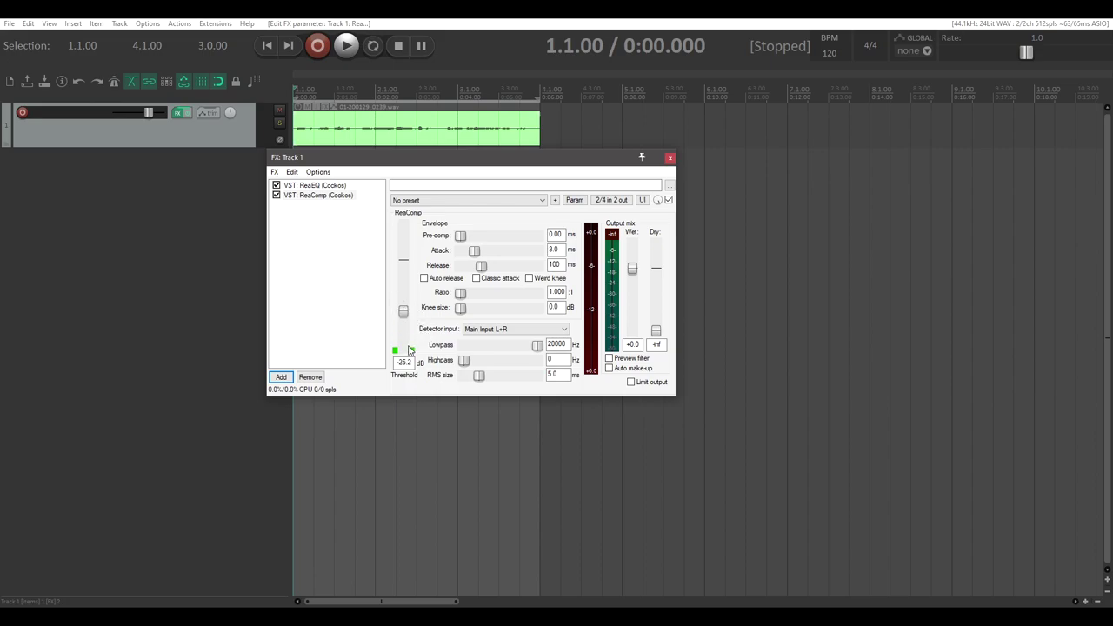
double_click(404, 313)
key(space)
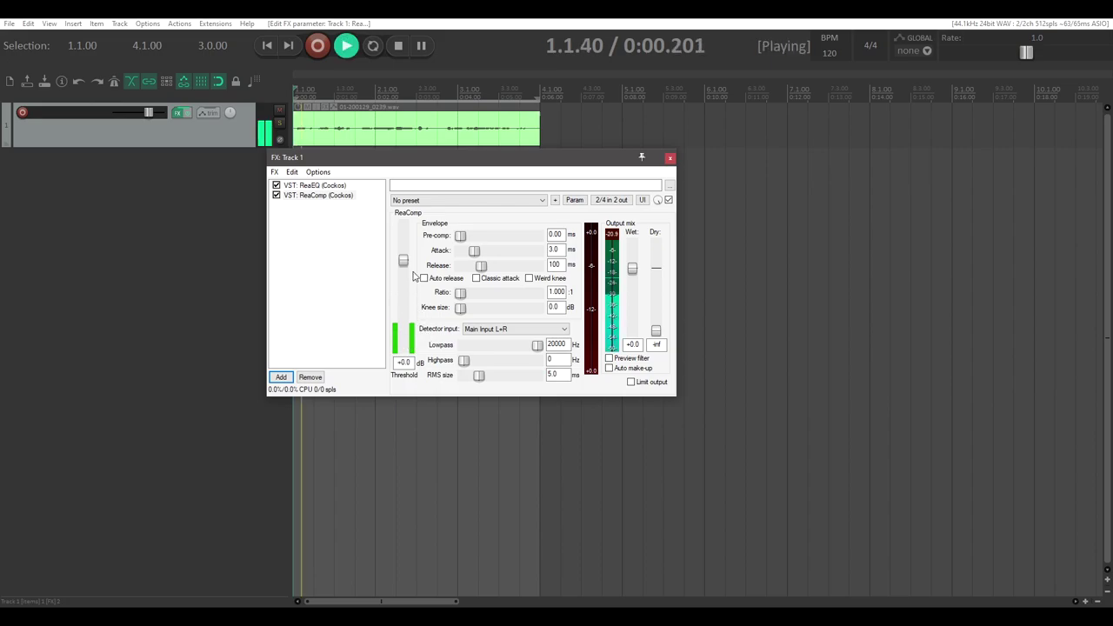
key(space)
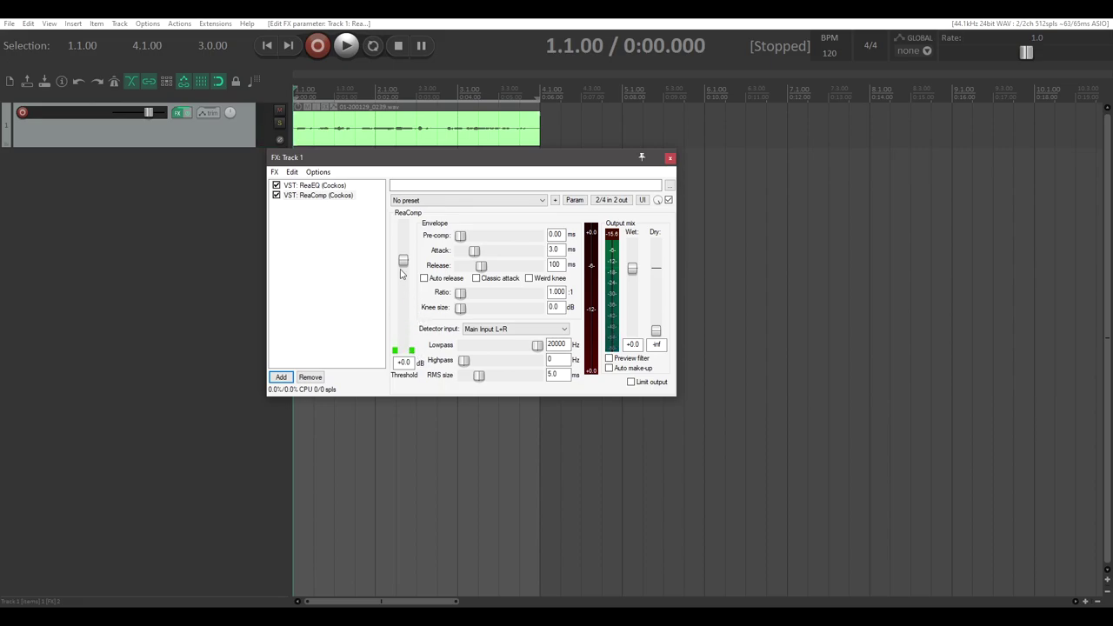
Step: Lower ReaComp's threshold to about -30.8 dB while playing the recording
drag(400, 274, 414, 347)
key(space)
drag(409, 292, 407, 327)
key(space)
key(space)
key(ctrl+z)
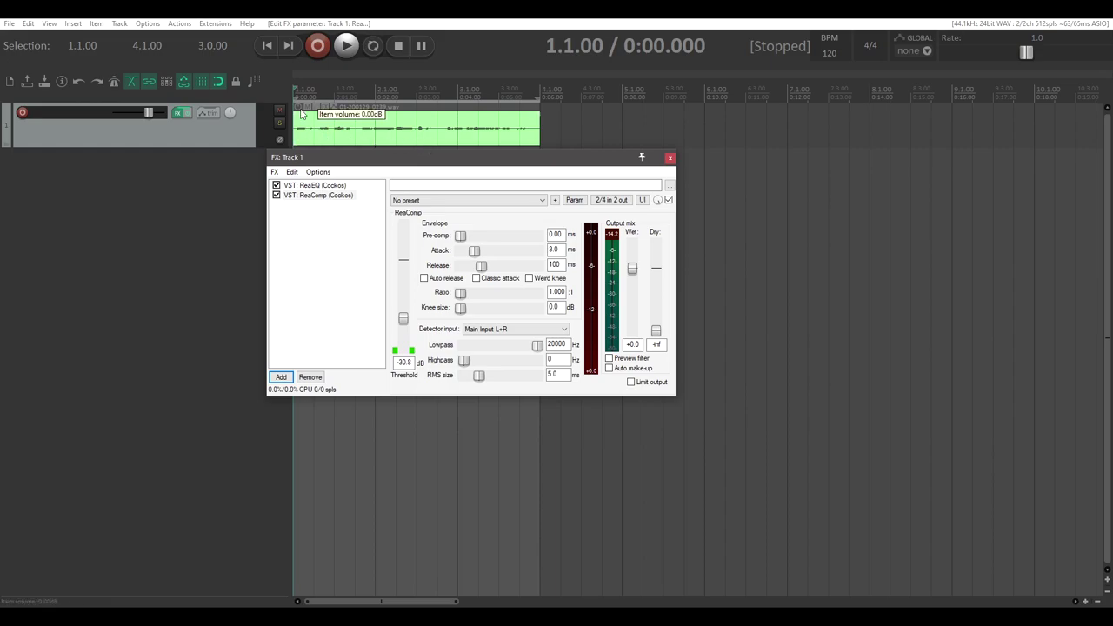
Step: Boost the media item's volume, with the track volume at -2.36 dB and ReaComp's threshold at -19.1 dB
drag(301, 114, 306, 49)
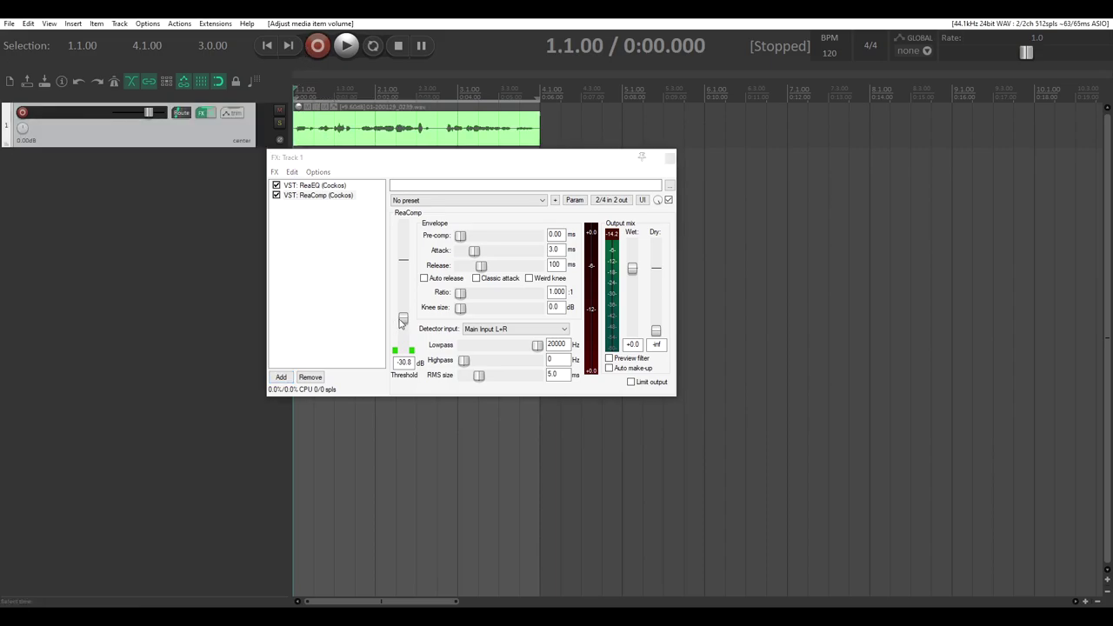
drag(402, 321, 402, 302)
drag(148, 113, 146, 112)
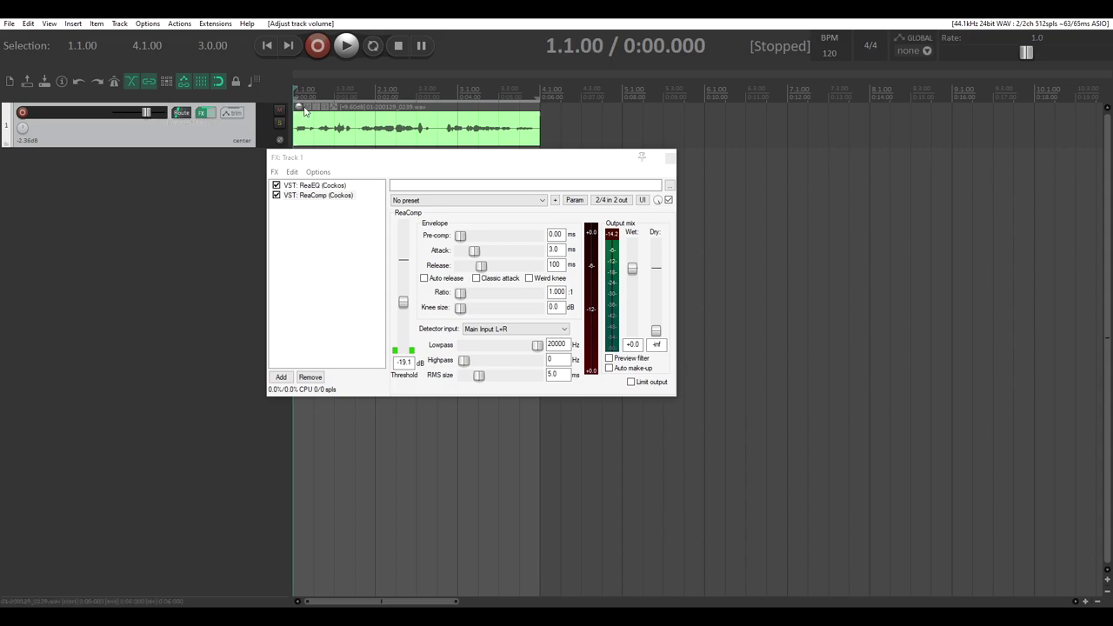
drag(305, 109, 305, 113)
Step: Play the boosted recording and lower ReaComp's threshold to about -22.8 dB
key(space)
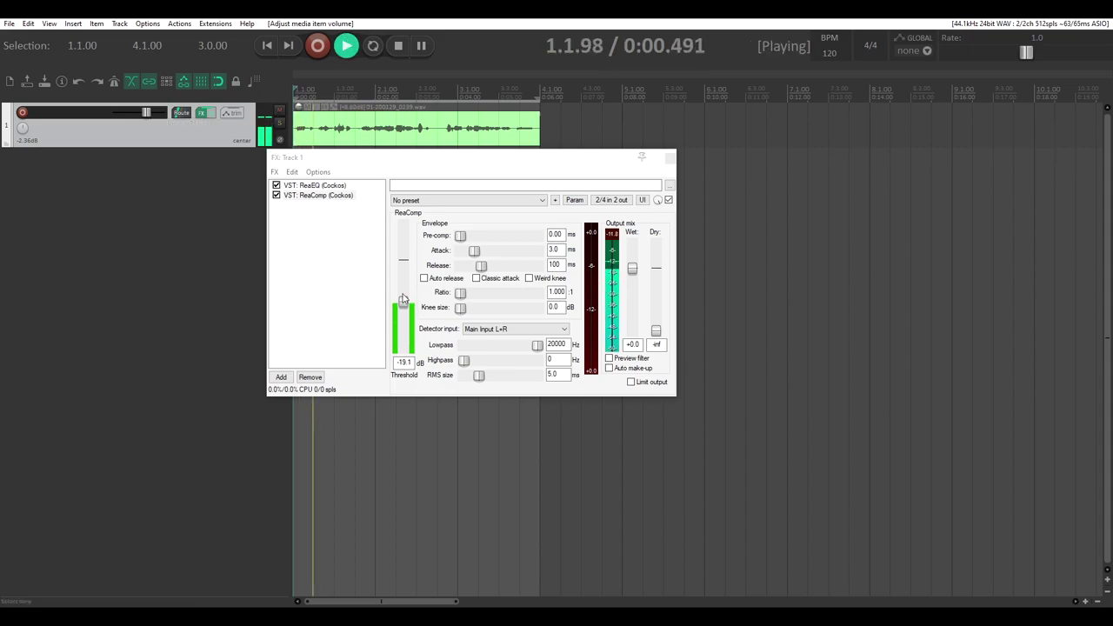
drag(402, 299, 402, 308)
key(space)
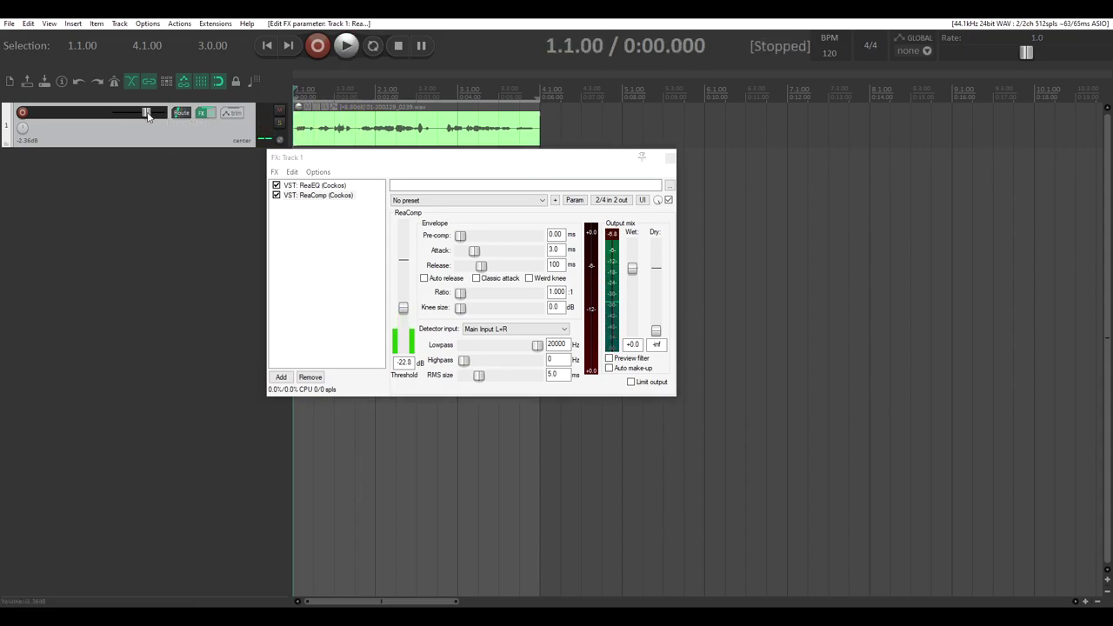
click(148, 113)
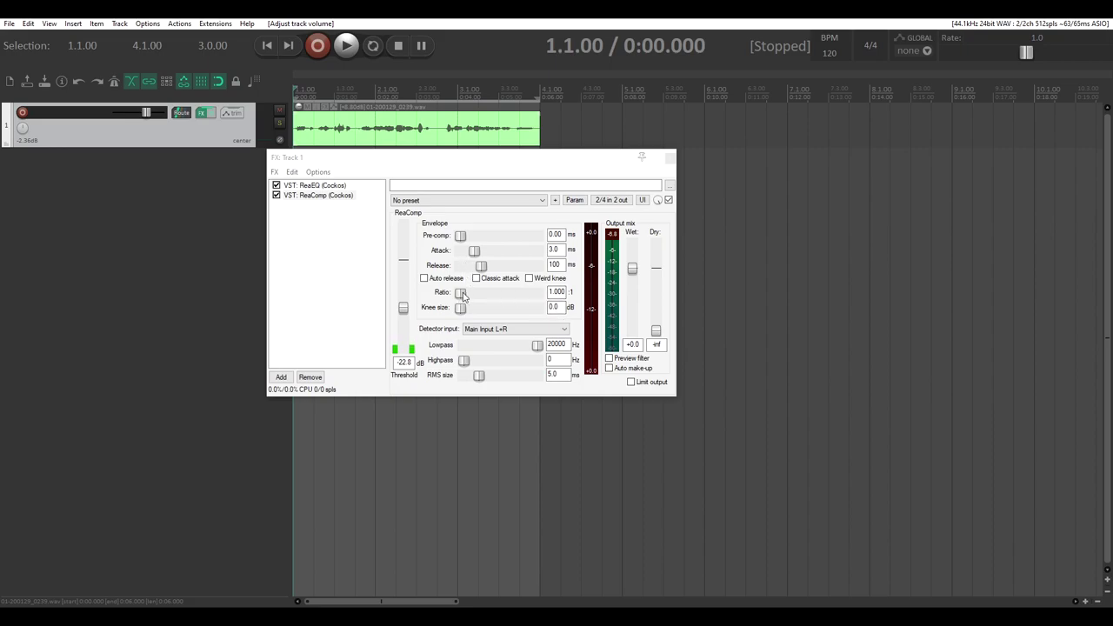
Step: Try a compression ratio of about 2.37:1 and pull it back to the minimum
drag(461, 293, 492, 308)
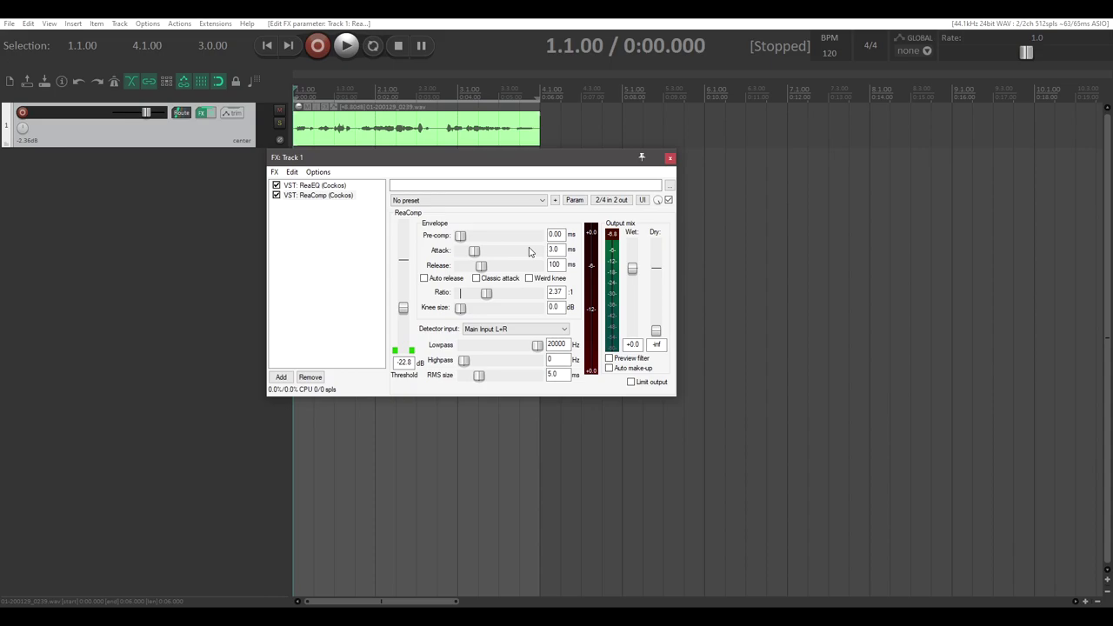
double_click(551, 293)
click(555, 295)
drag(485, 298, 439, 304)
Step: Raise the compression ratio to about 37:1 while listening, with repeat playback turned on
key(space)
drag(461, 296, 477, 300)
drag(484, 302, 516, 306)
key(r)
key(space)
key(space)
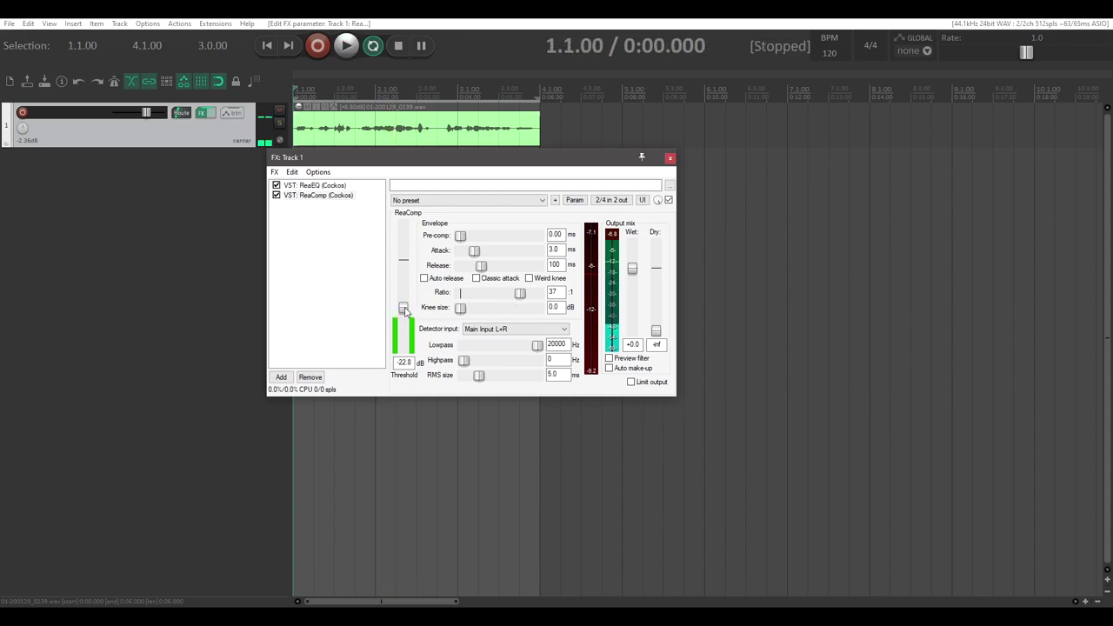
Step: Play the recording and adjust ReaComp's threshold to about -31.1 dB and its ratio to 43:1
drag(403, 308, 405, 321)
key(space)
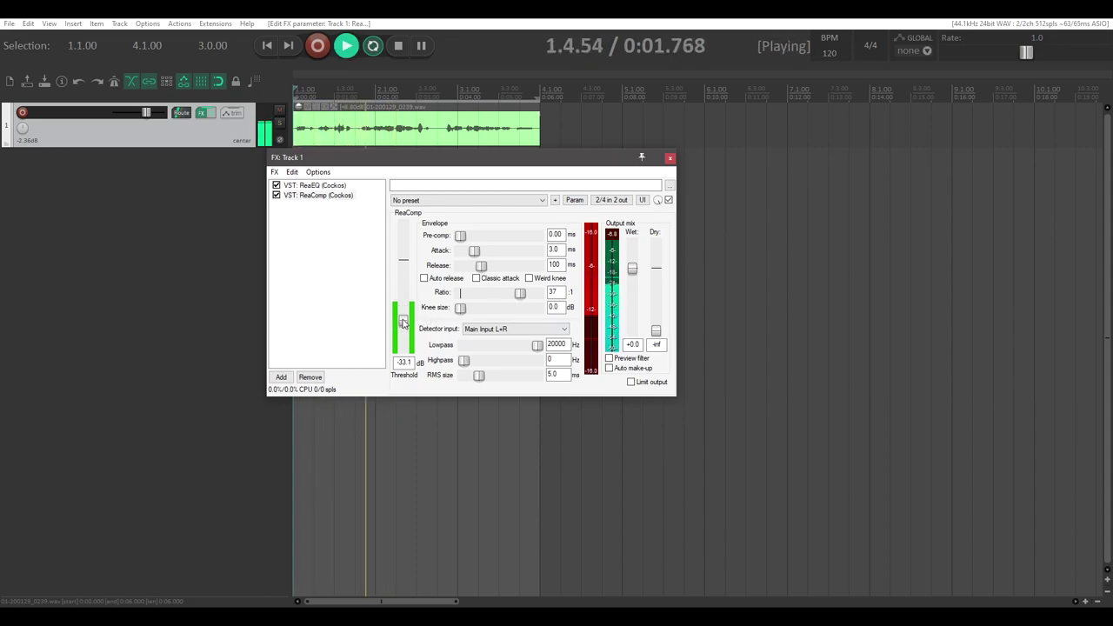
drag(520, 293, 523, 300)
key(space)
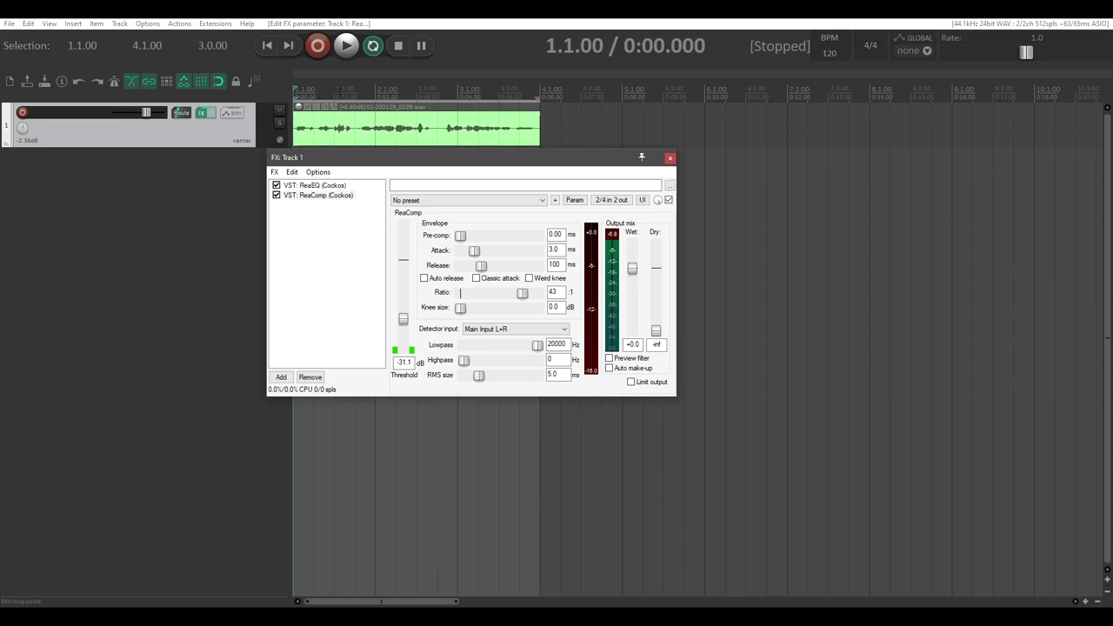
Step: Try a short time selection on the ruler and restore the selection to the whole recording
drag(335, 92, 355, 98)
double_click(536, 110)
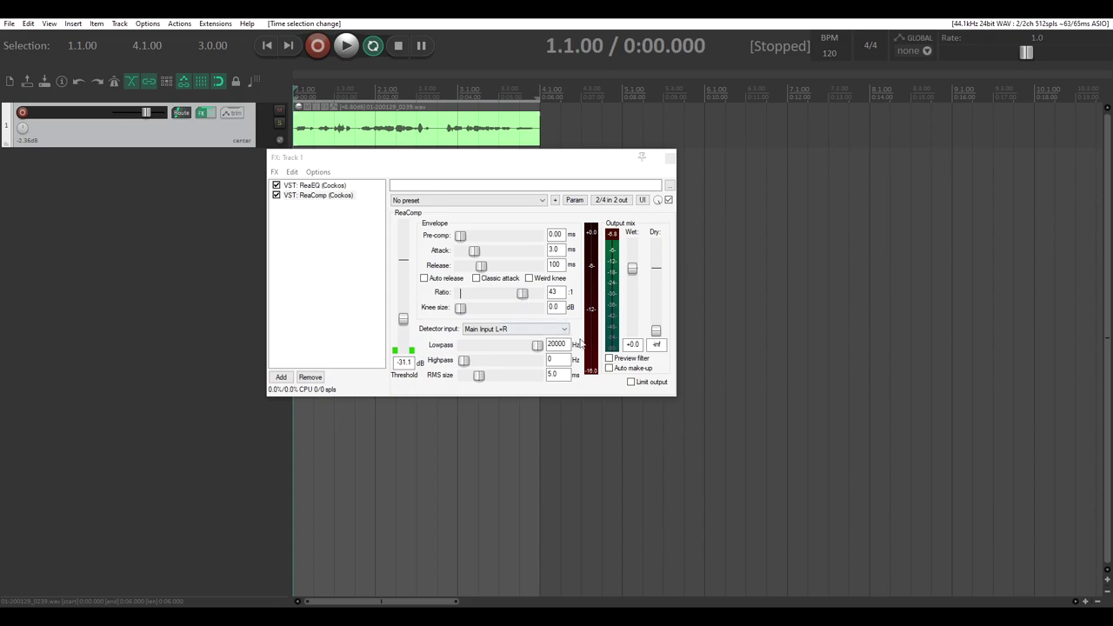
Step: Enable ReaComp's auto make-up, raise the attack to 500 ms and play the recording
click(615, 370)
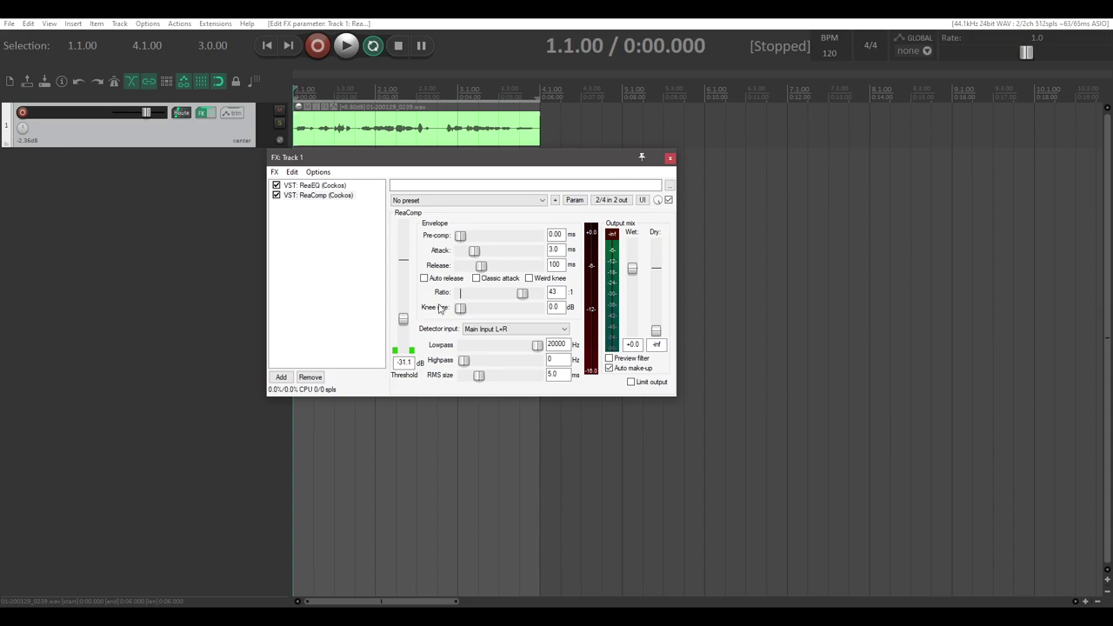
drag(468, 250, 534, 250)
key(space)
key(space)
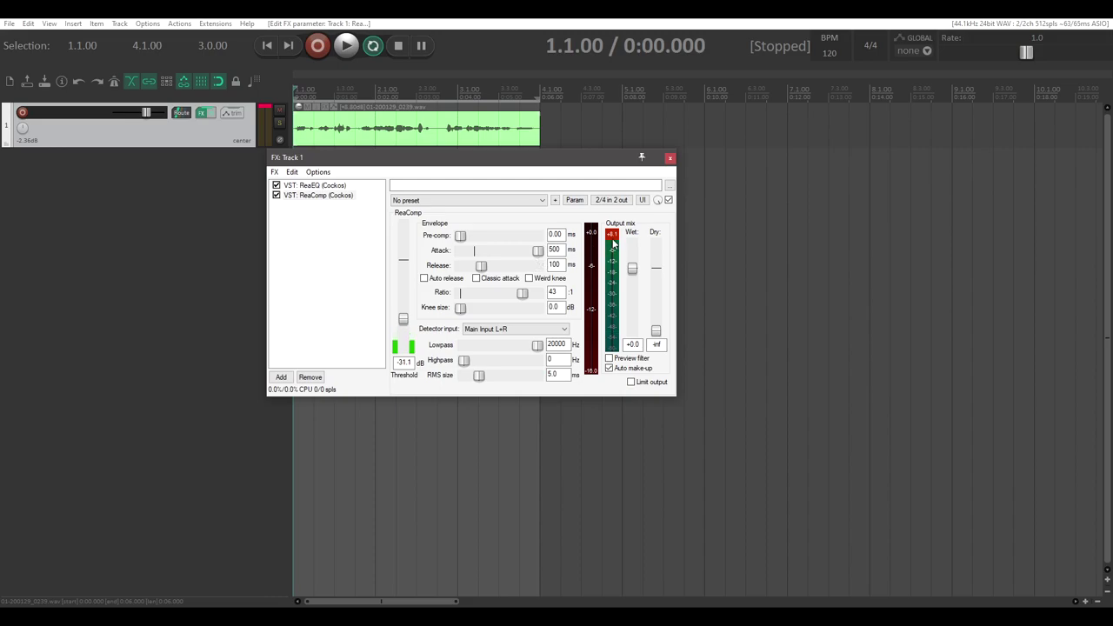
Step: Lower the media item's volume to +1.40 dB and play the recording to check the output level
drag(298, 114, 299, 114)
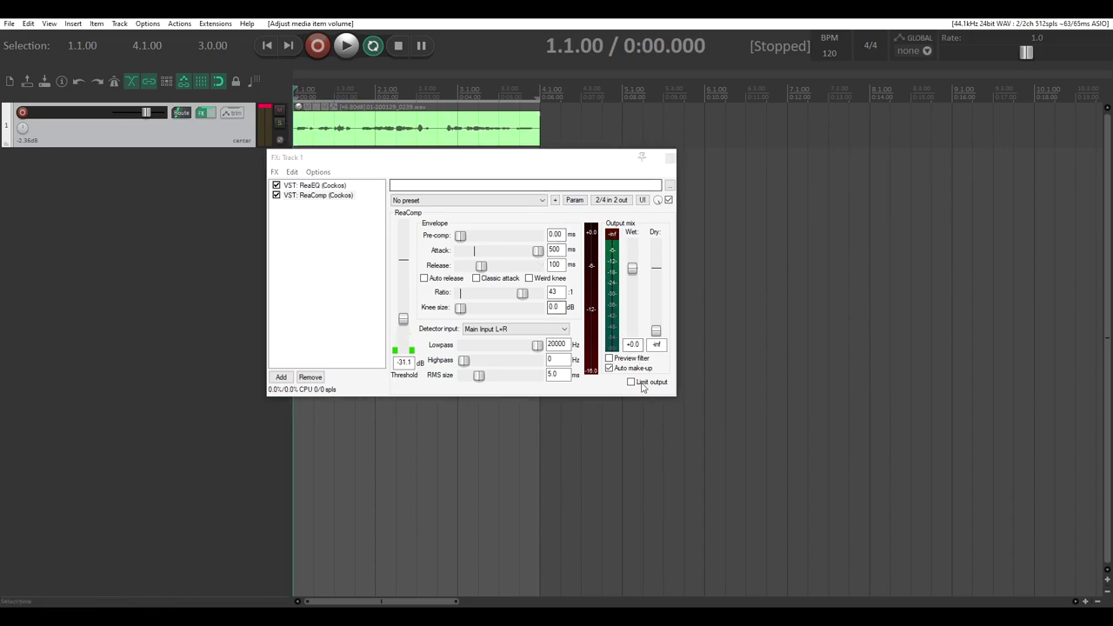
drag(299, 113, 301, 122)
key(space)
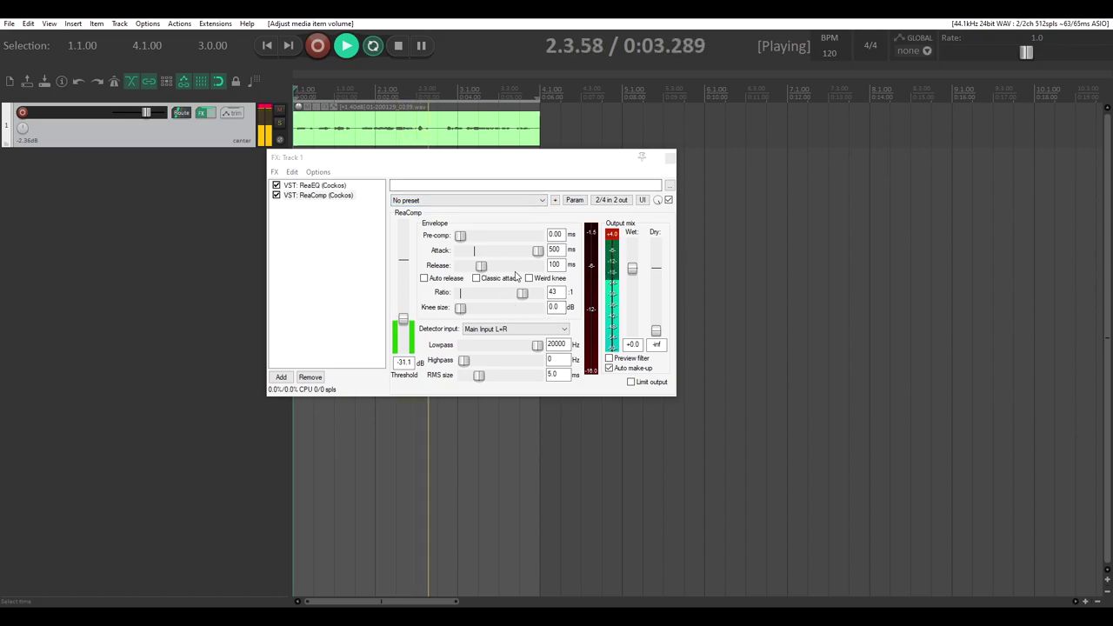
key(space)
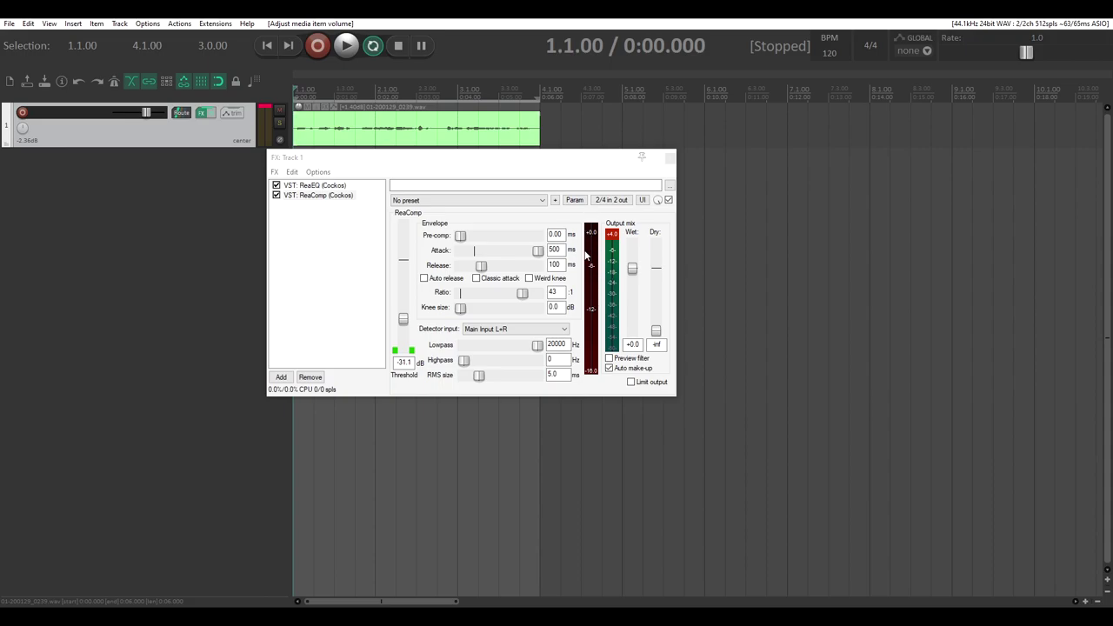
Step: Set the attack back to 500 ms and clear the output meter's peak reading
click(553, 250)
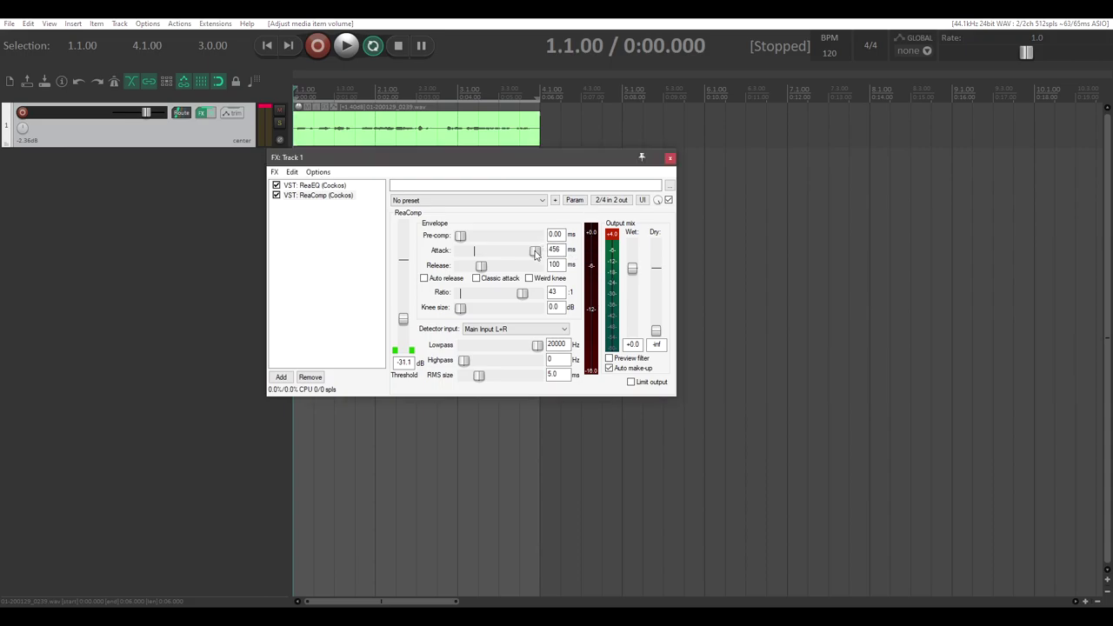
double_click(553, 251)
click(612, 237)
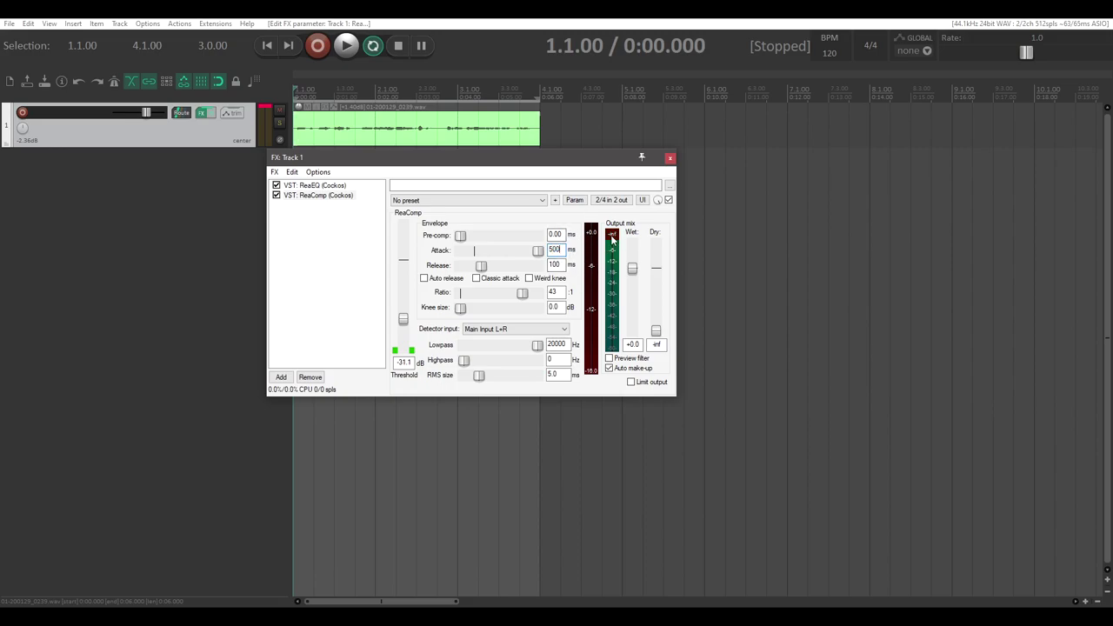
Step: Place the edit cursor at 1.3.00 and play from there while adjusting the attack to about 15.6 ms
click(333, 126)
drag(538, 252, 456, 261)
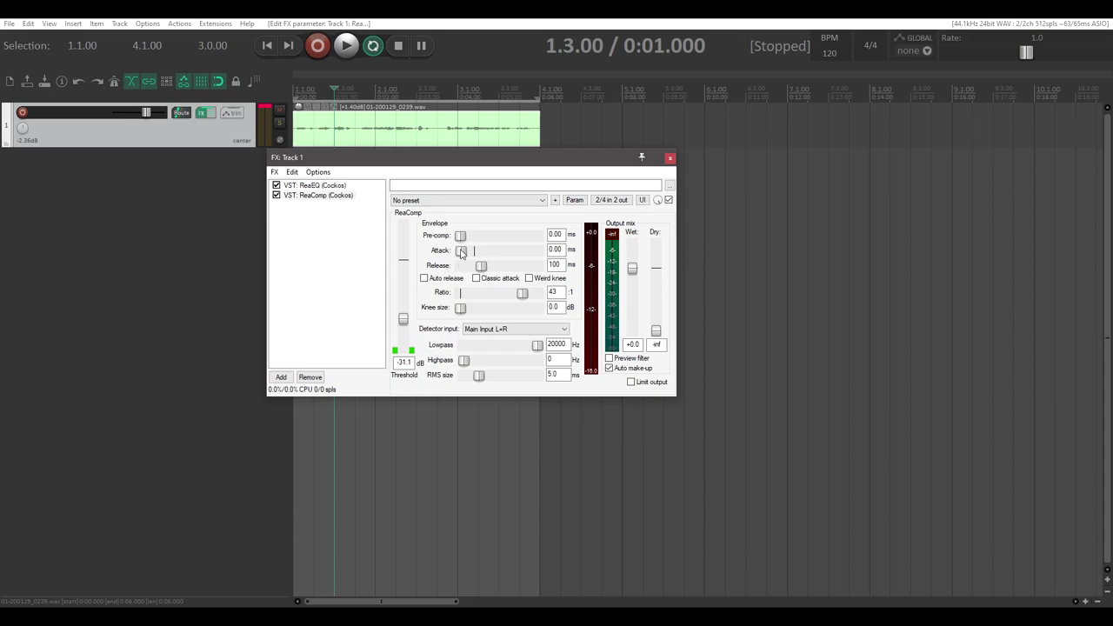
drag(461, 251, 481, 259)
key(space)
scroll(489, 257, up, 4)
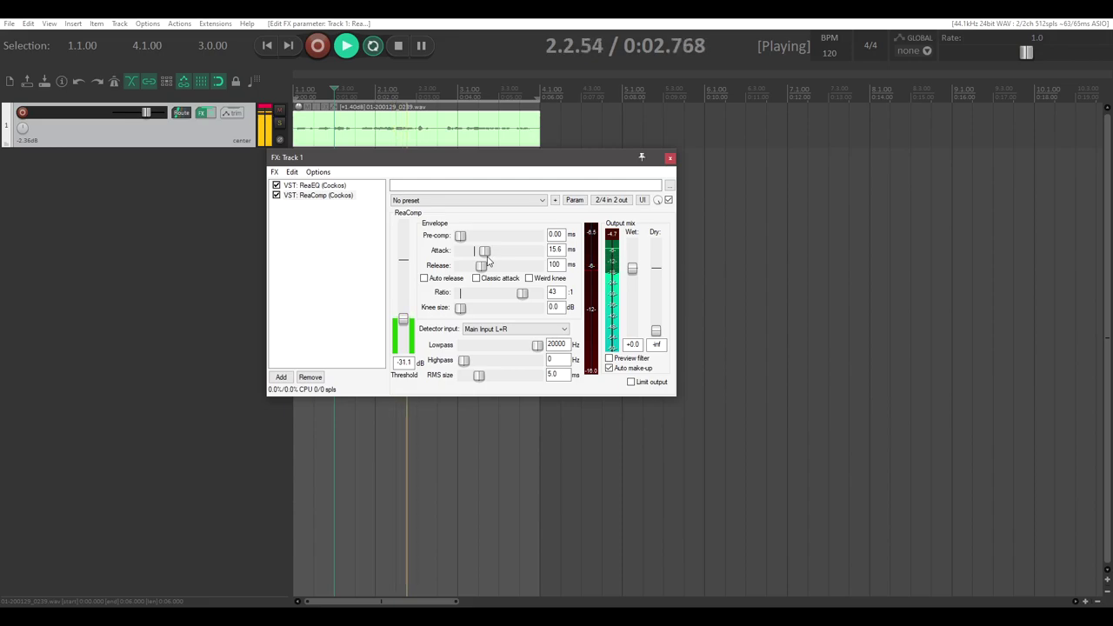
Step: Raise ReaComp's release to 5000 ms and play the recording from 1.3.00 to hear its effect
key(space)
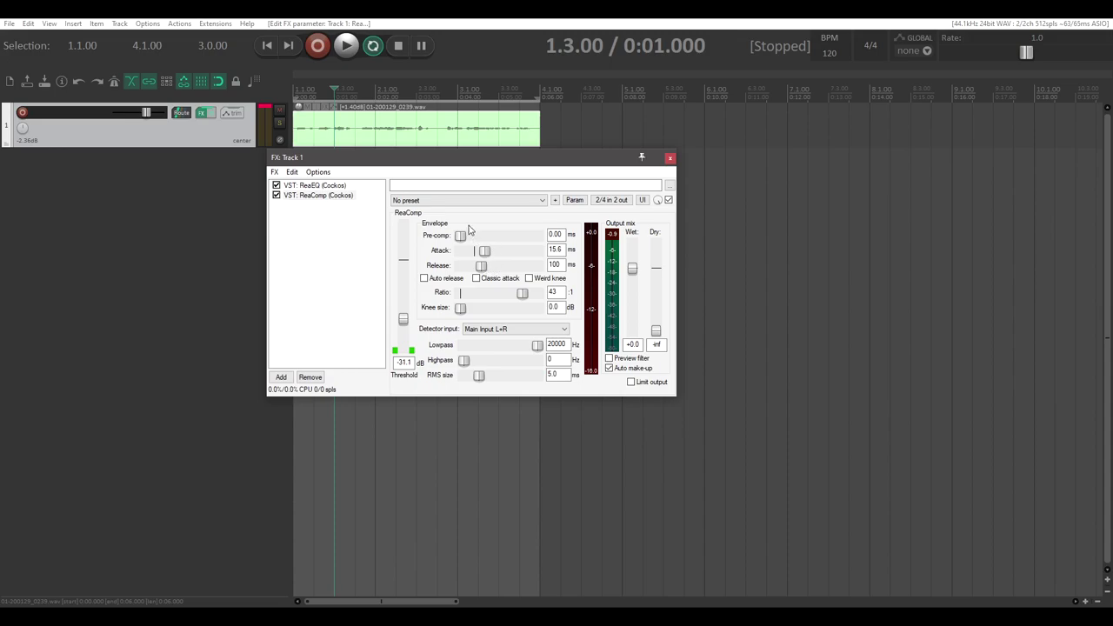
drag(481, 267, 542, 270)
key(space)
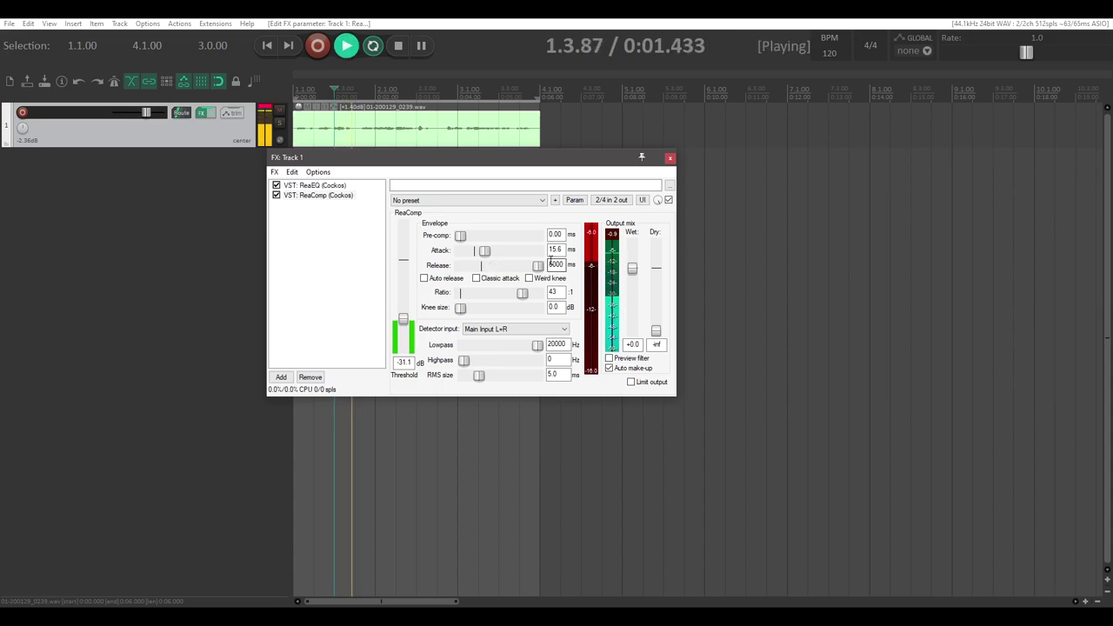
key(space)
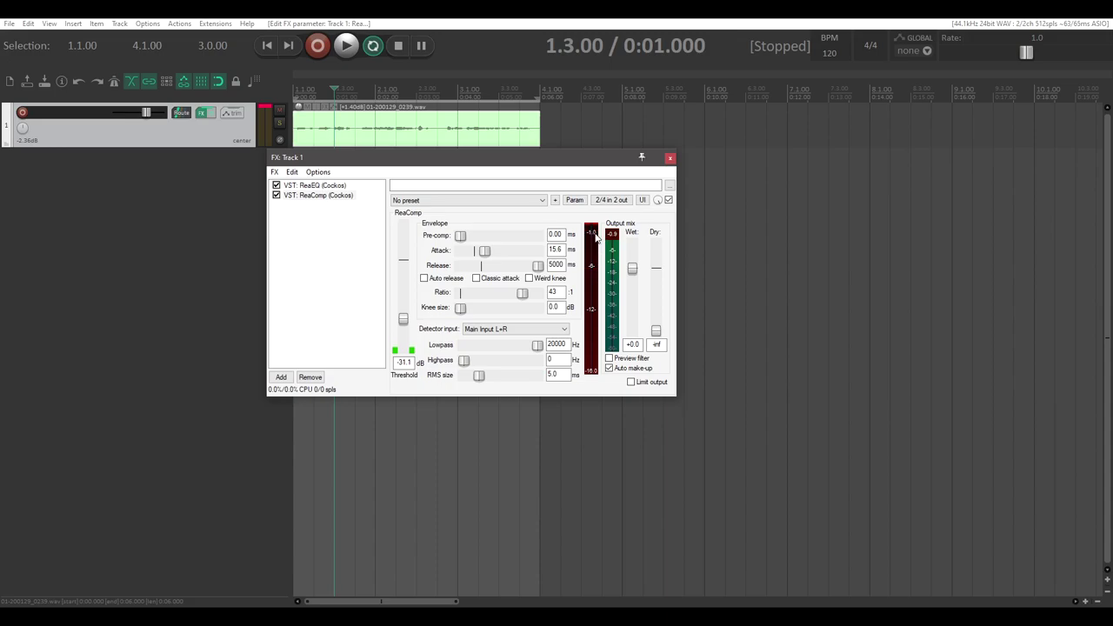
Step: Lower ReaComp's release to 841 ms
double_click(555, 265)
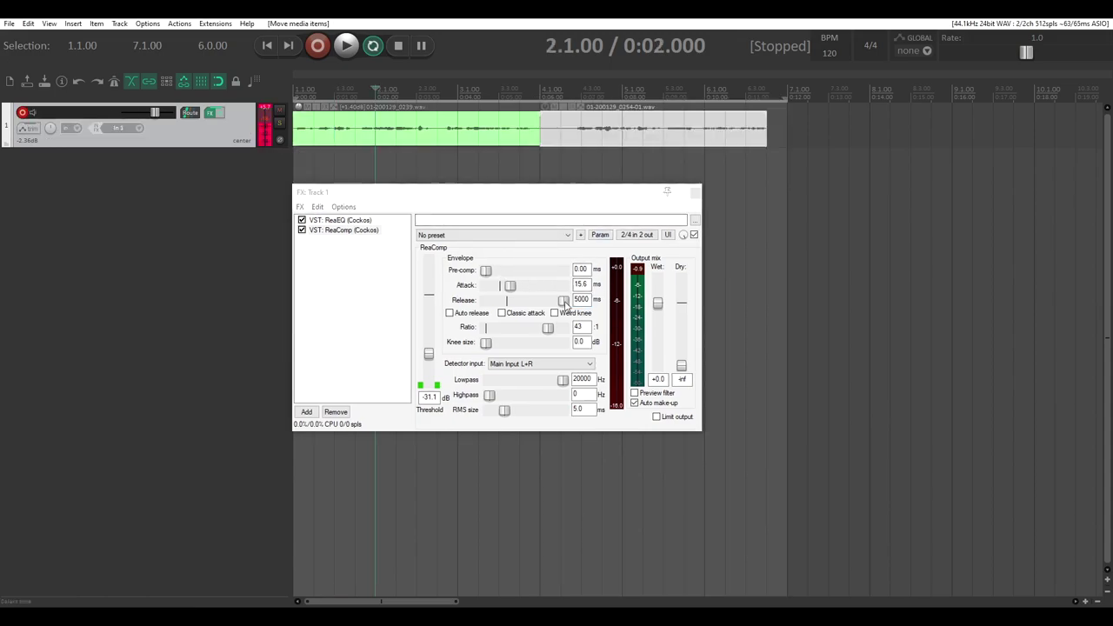
drag(564, 302, 532, 311)
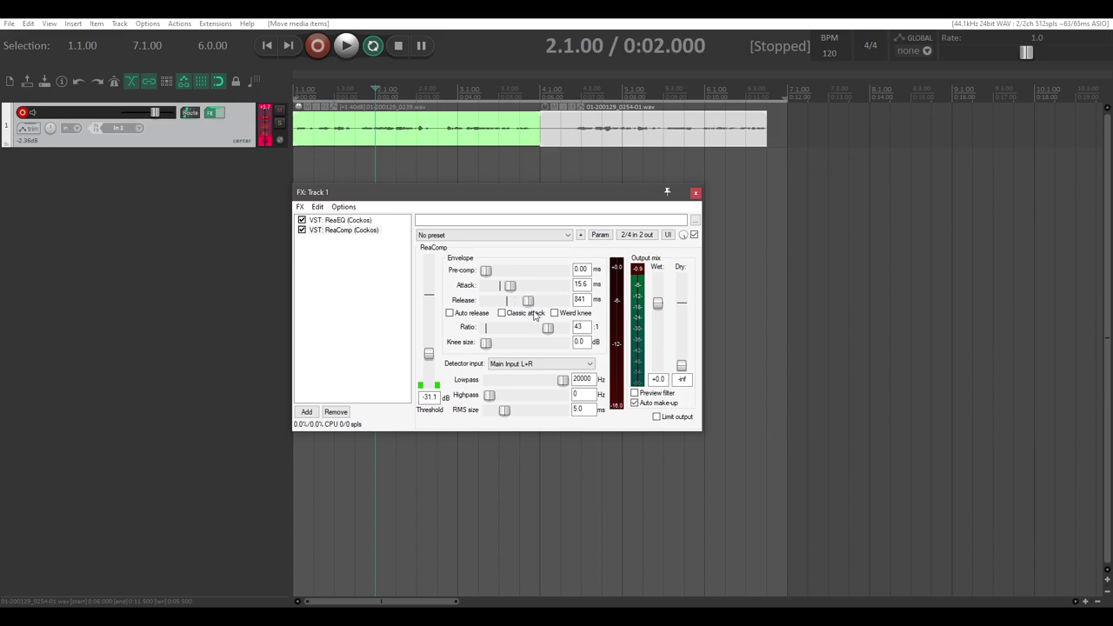
text(841)
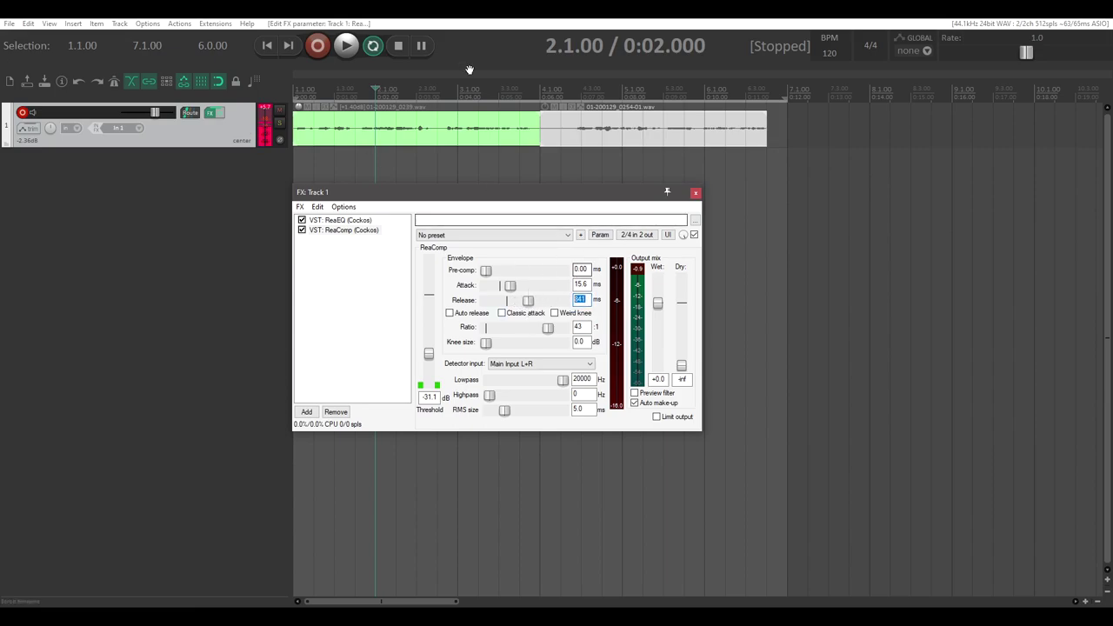
Step: Set the time selection from 1.1.00 to 6.4.00 and play from the project start while lowering ReaComp's release to 22 ms
click(500, 87)
click(437, 87)
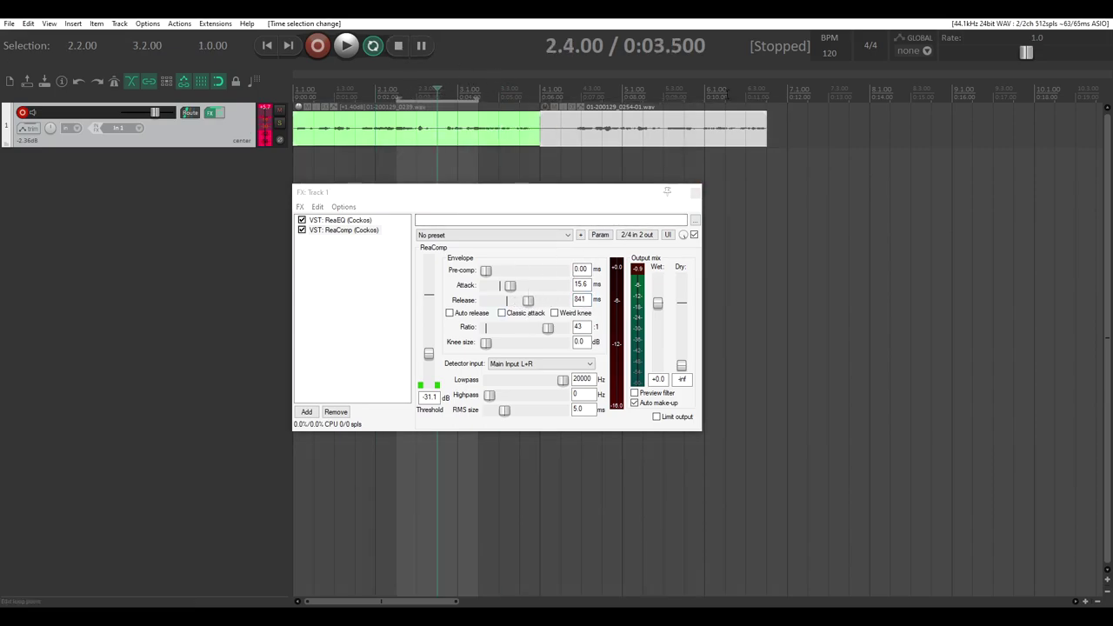
click(267, 46)
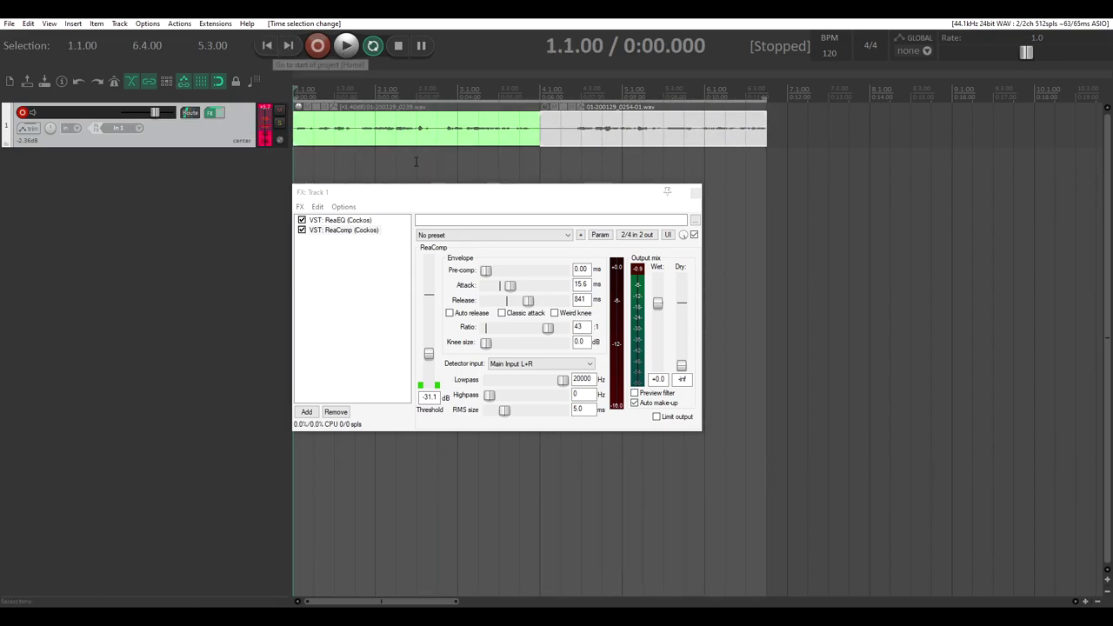
key(space)
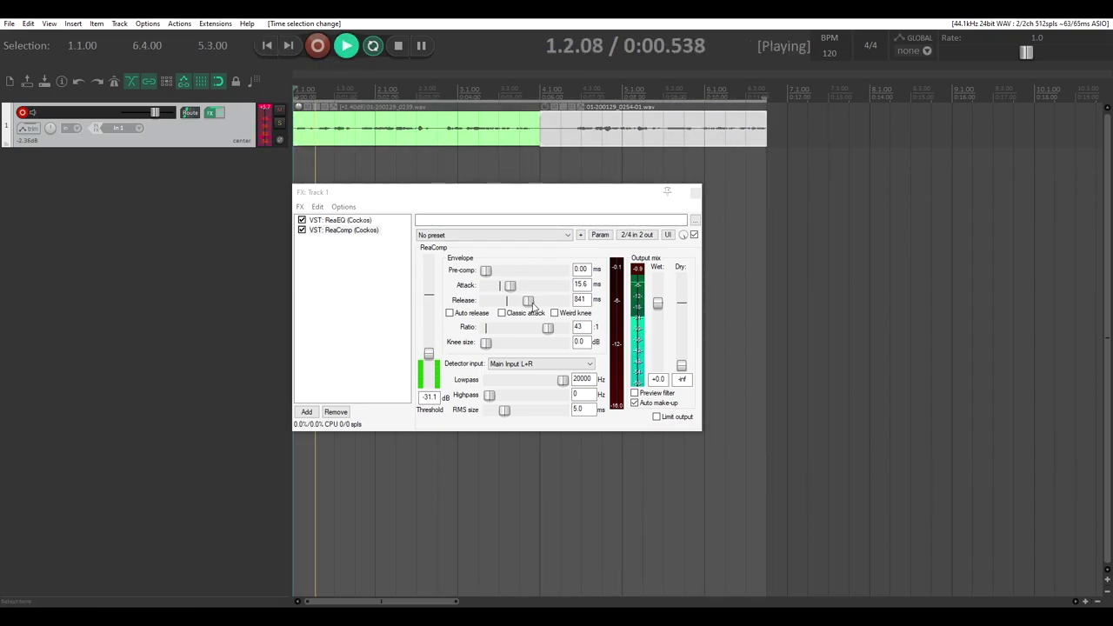
drag(528, 300, 505, 341)
key(space)
Step: Shift the second media item slightly earlier so it overlaps the first one's end, and enable Limit output in ReaComp
mouse_move(577, 129)
mouse_down()
mouse_move(541, 126)
mouse_move(604, 133)
mouse_move(558, 135)
mouse_up()
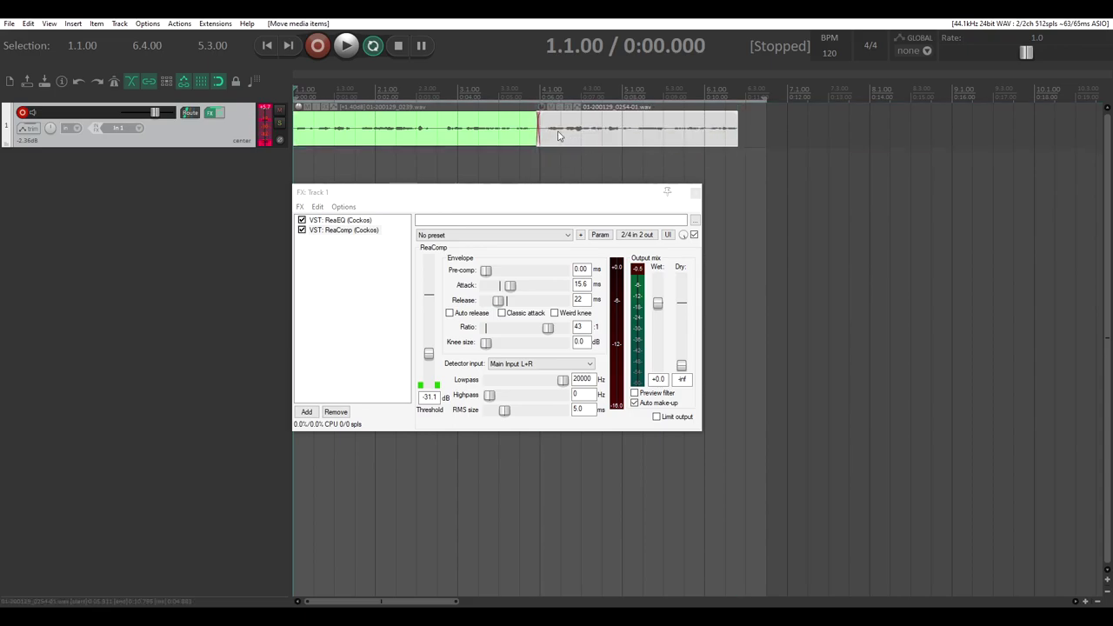
drag(478, 192, 504, 177)
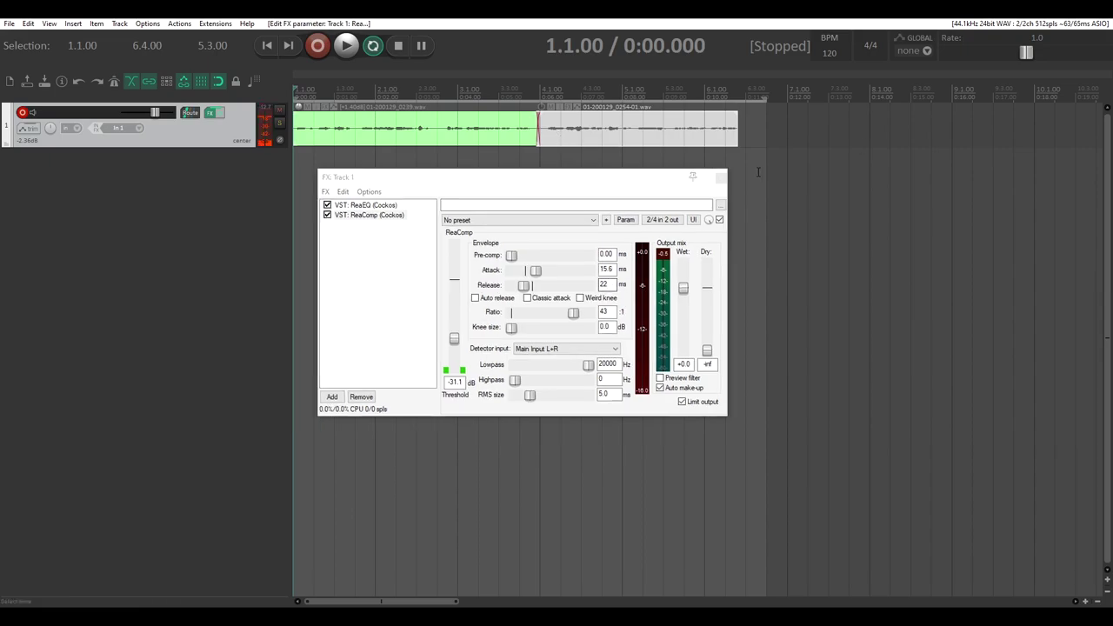
Step: Filter the plug-ins for "eq" and add a second ReaEQ (Cockos) after ReaComp on Track 1
click(338, 397)
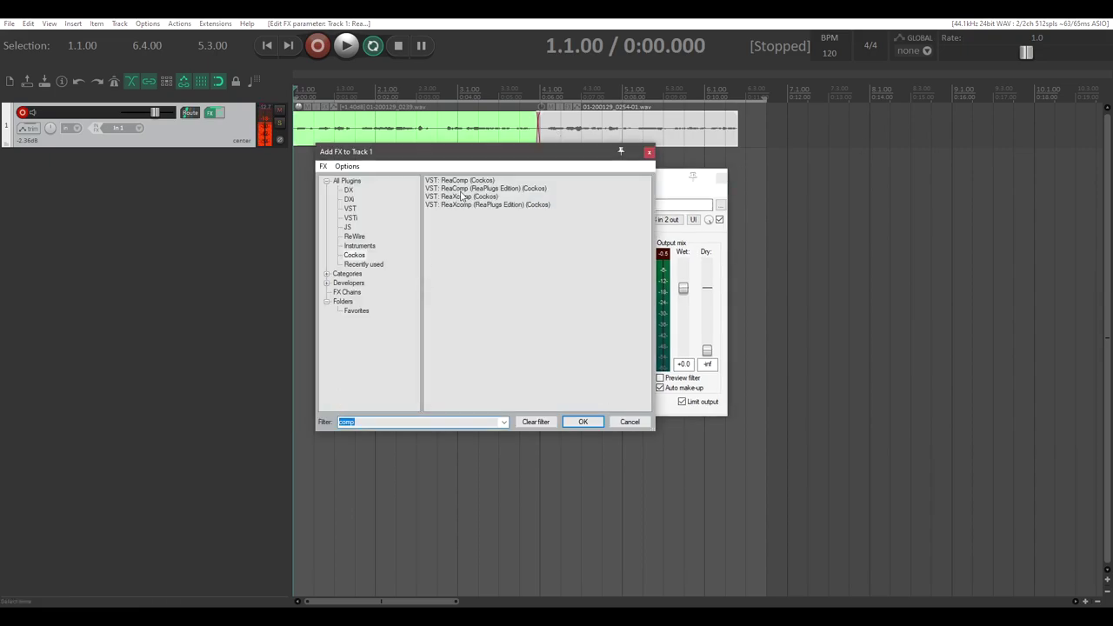
text(eq)
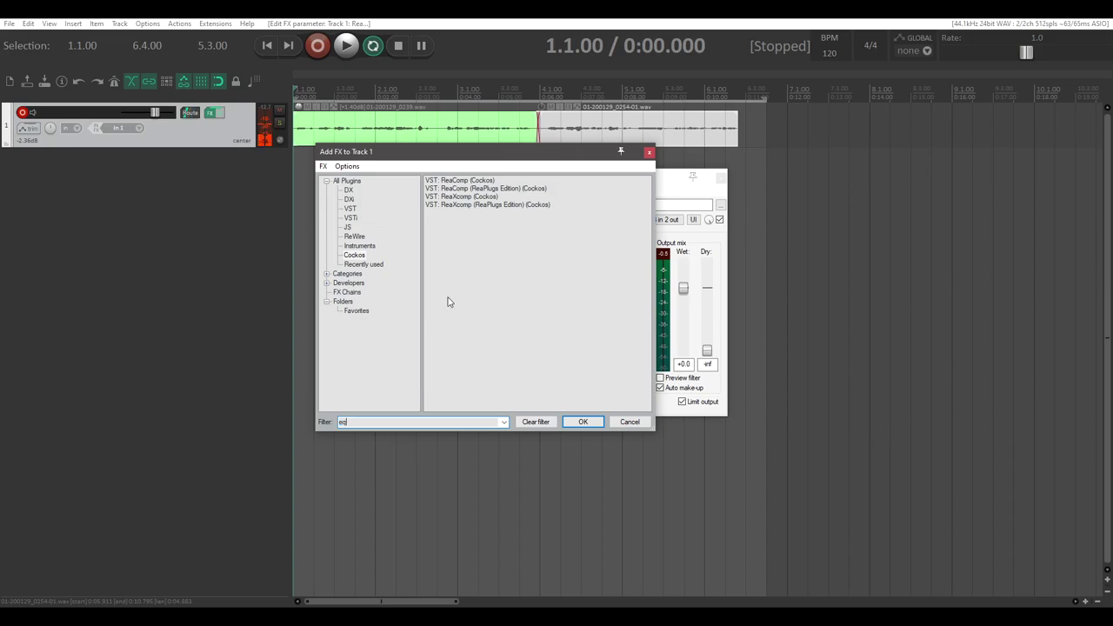
double_click(464, 181)
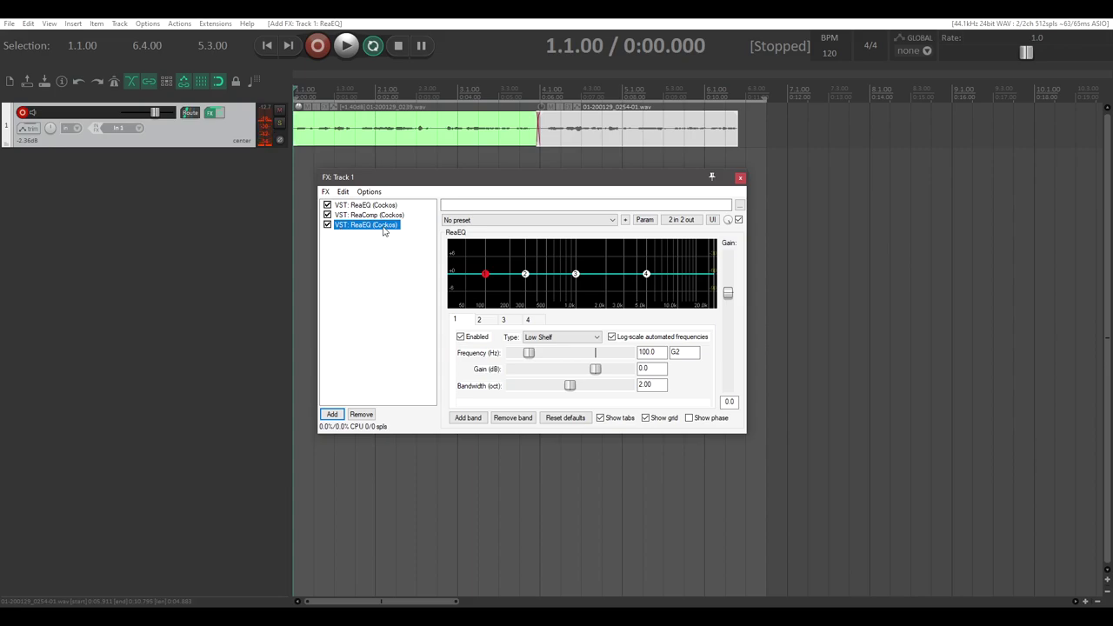
Step: Review the effects chain order by showing the settings of the first ReaEQ, ReaComp and the second ReaEQ
click(356, 214)
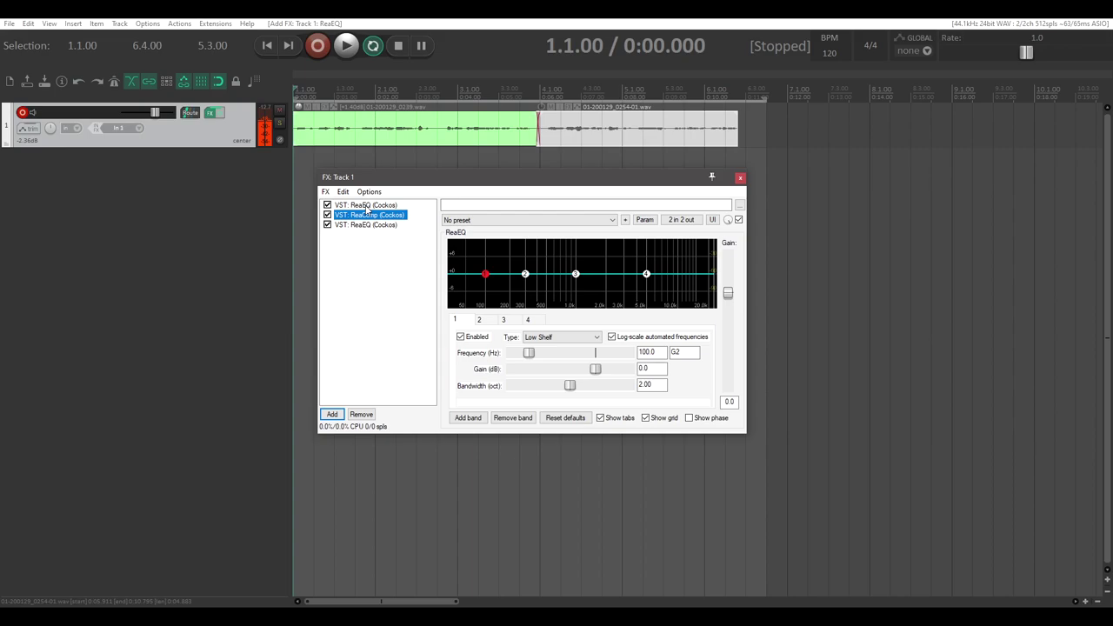
click(366, 205)
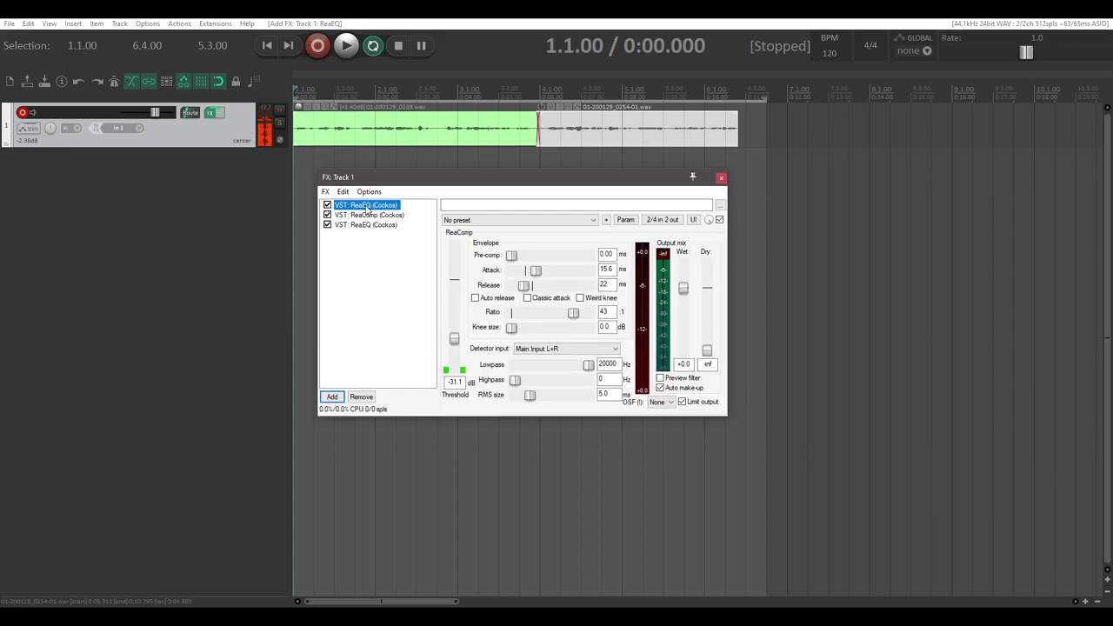
click(367, 207)
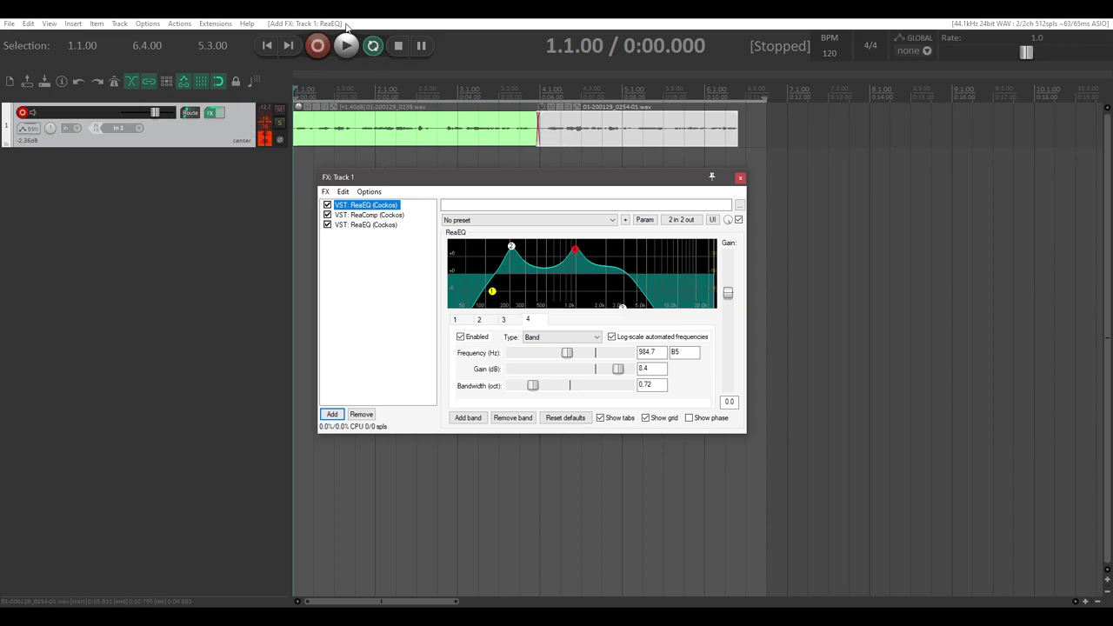
click(369, 46)
click(365, 214)
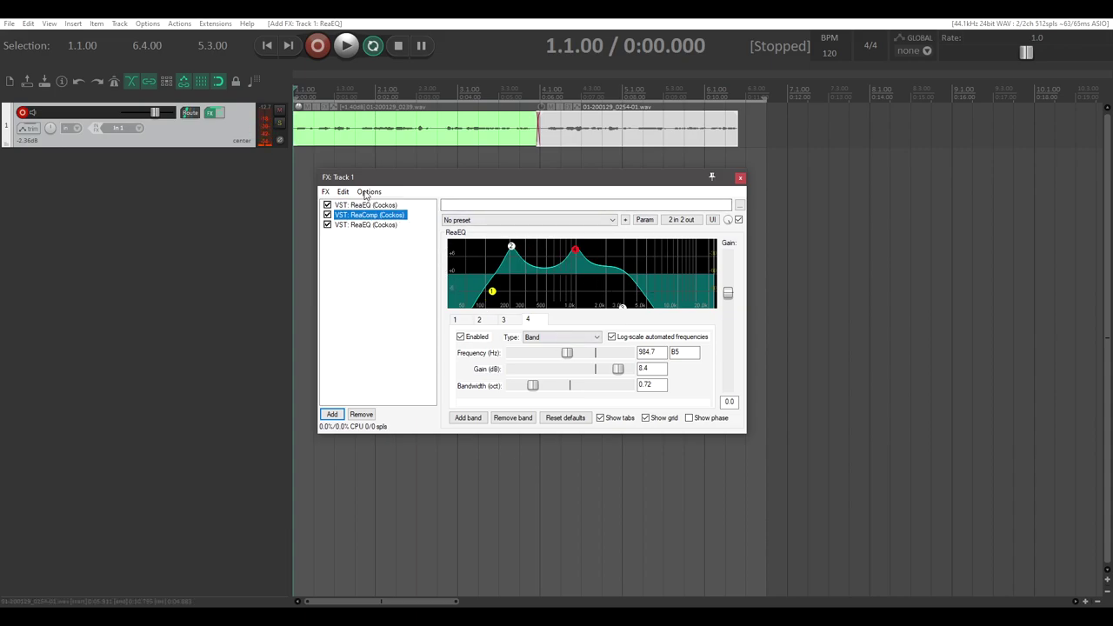
click(356, 218)
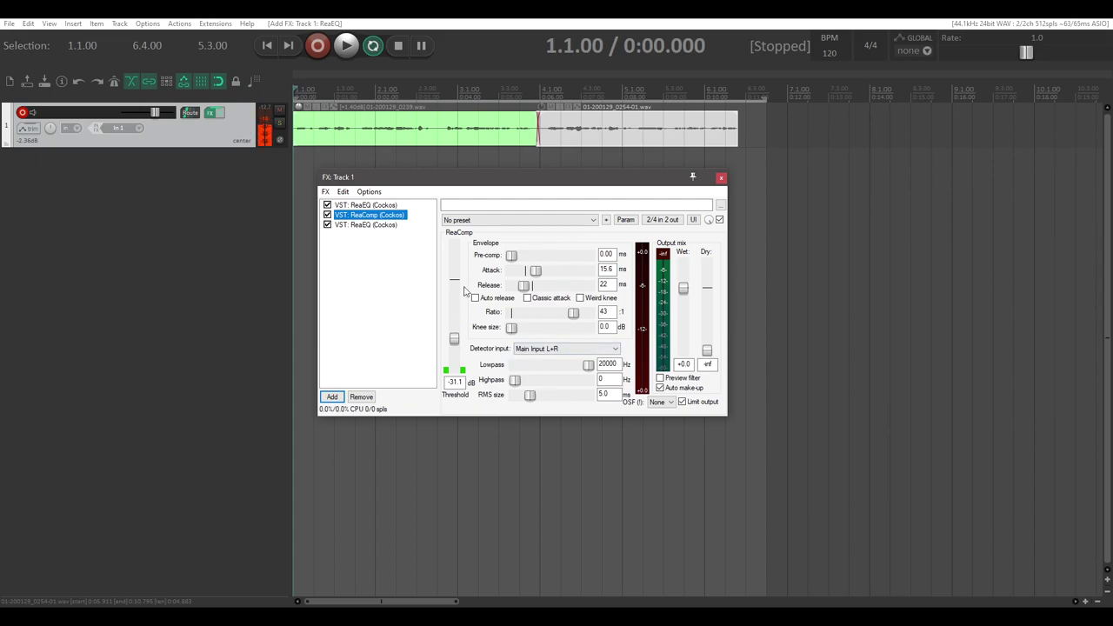
key(Down)
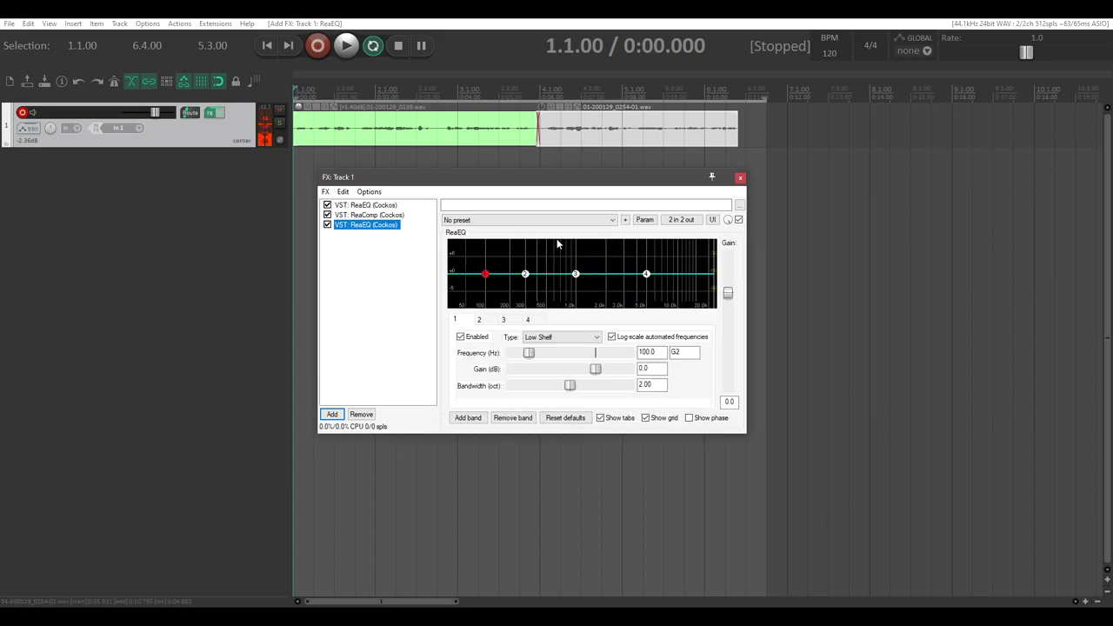
click(369, 207)
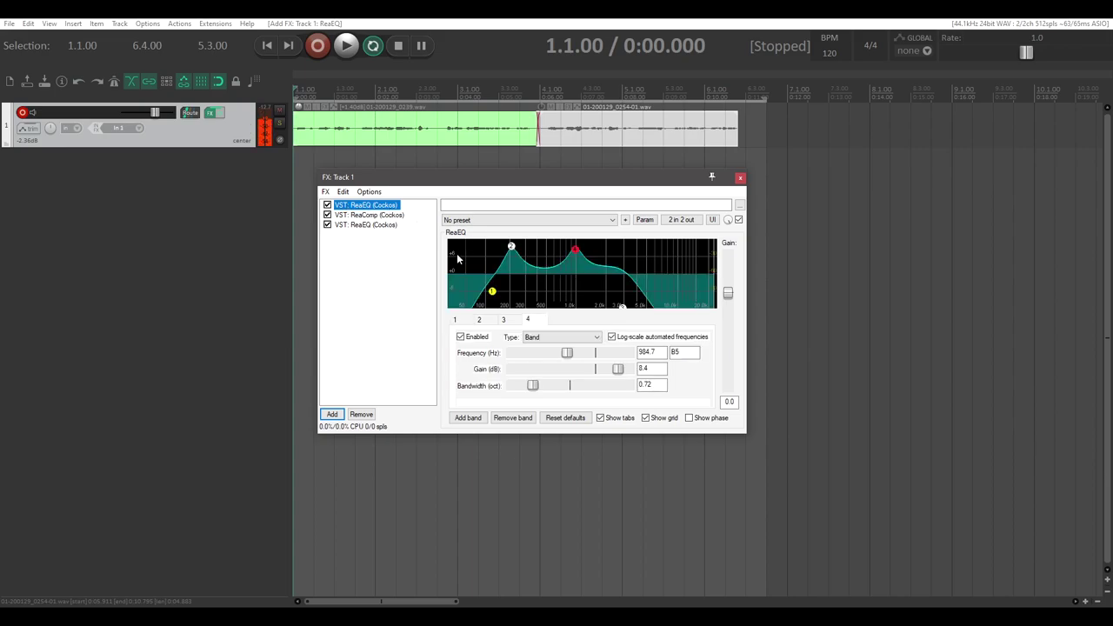
Step: In the second ReaEQ, set low shelf band 1 to about 167 Hz with -inf gain
click(388, 227)
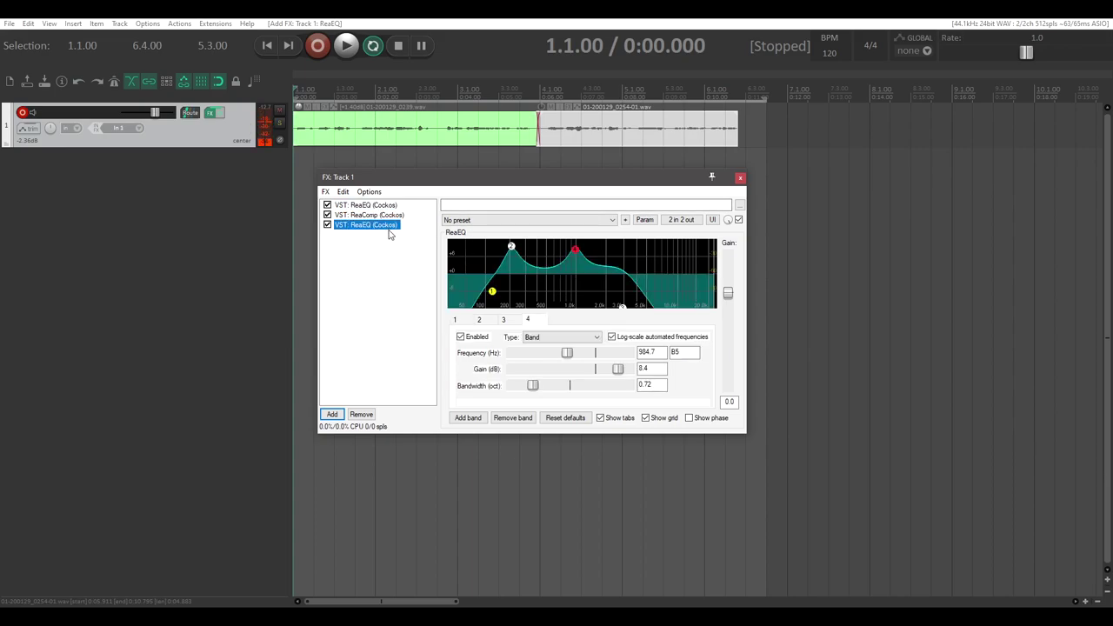
drag(446, 177, 479, 173)
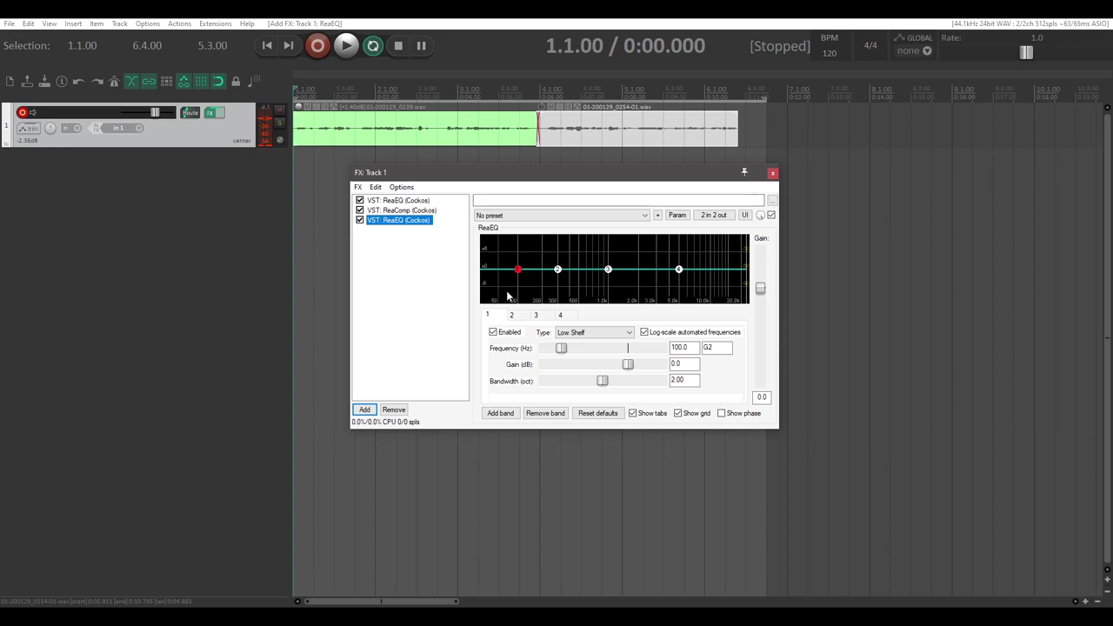
mouse_move(518, 272)
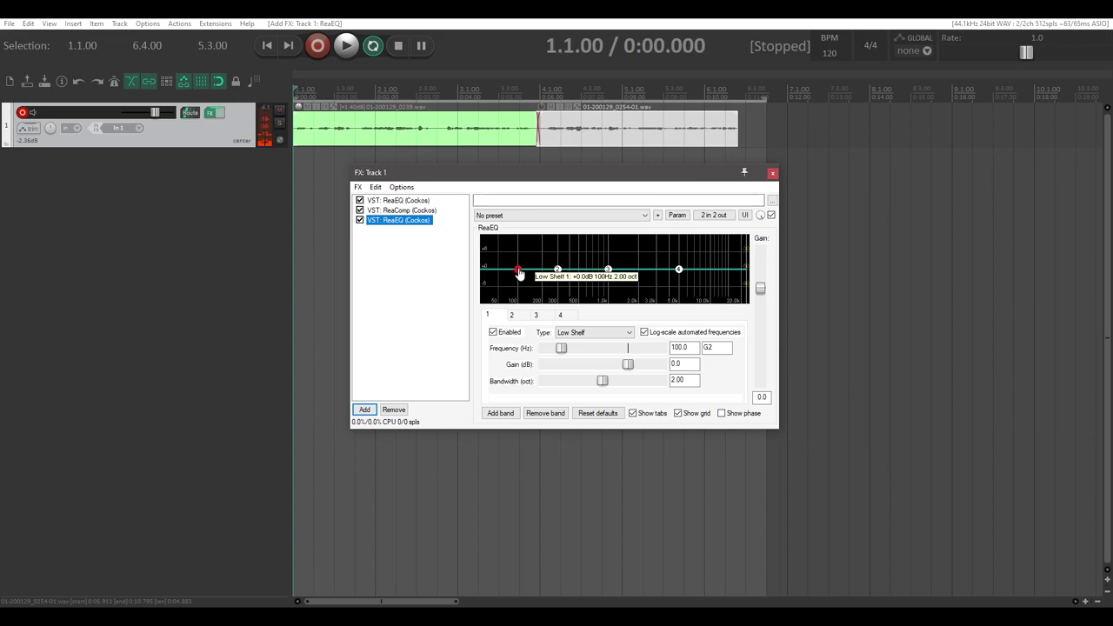
drag(524, 274, 535, 396)
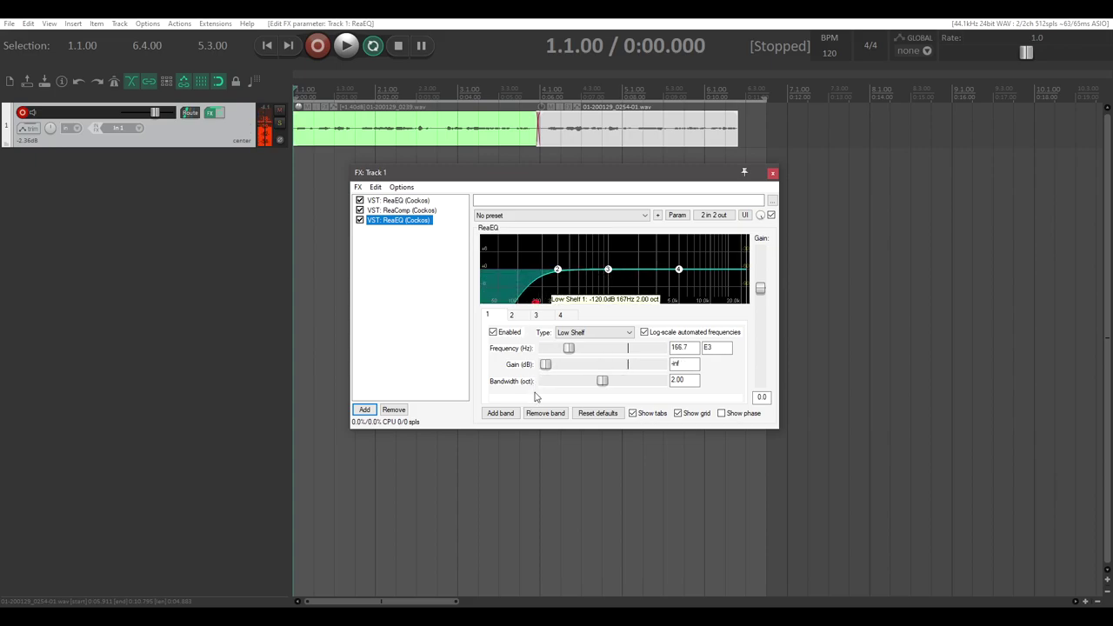
Step: Lower the second ReaEQ's low shelf band 1 to about 90 Hz and play the recording
click(398, 210)
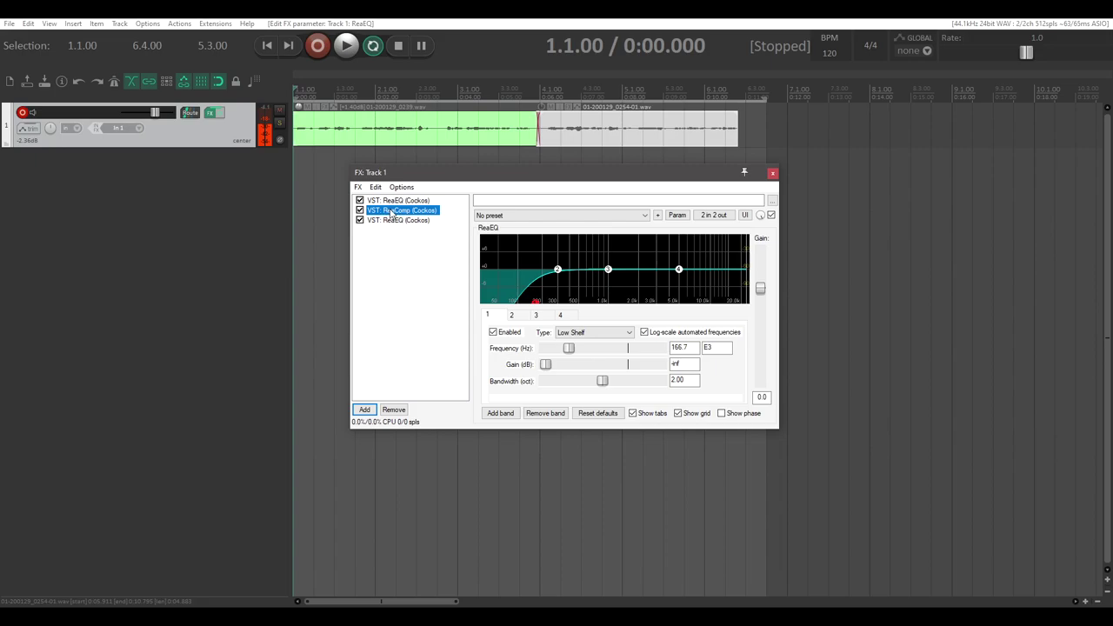
click(406, 220)
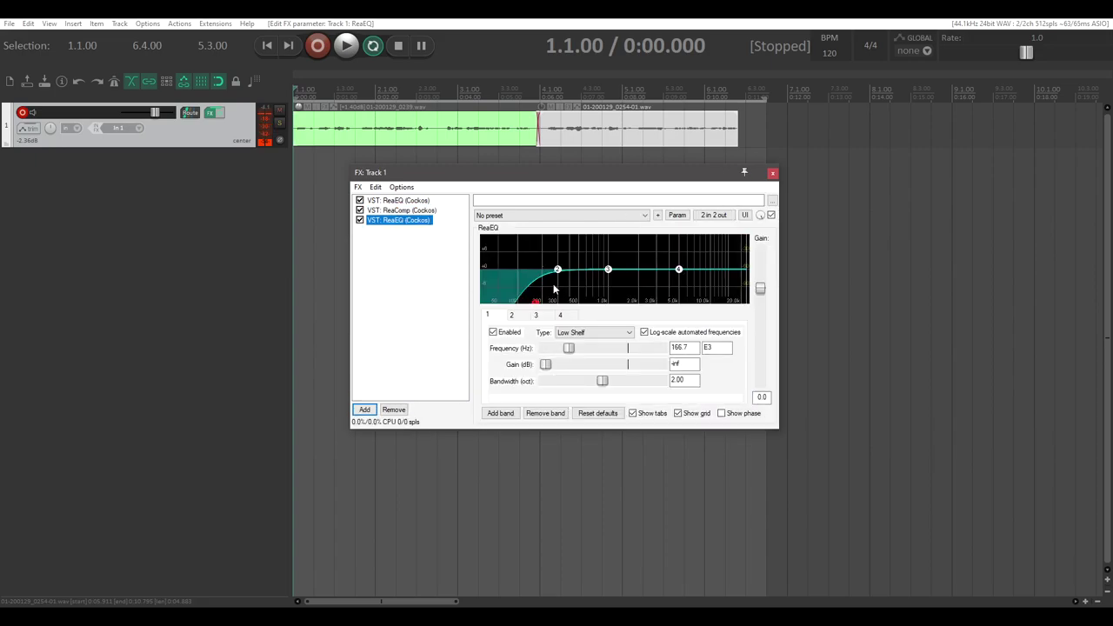
drag(541, 299, 514, 318)
key(space)
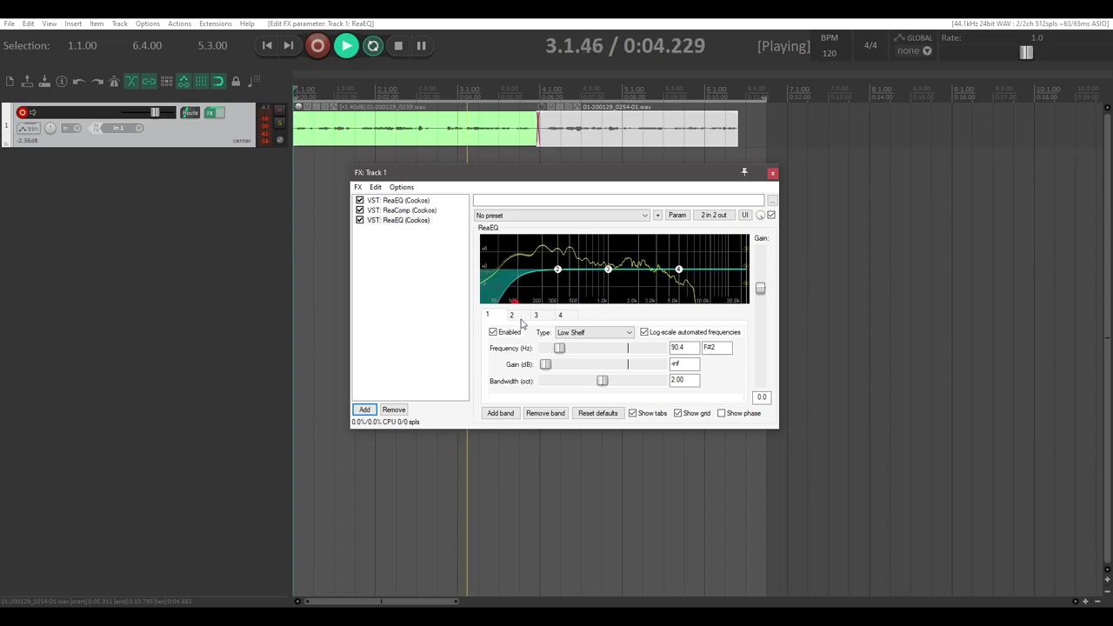
key(space)
Step: Boost band 2 by 4.8 dB at about 502 Hz, narrow its bandwidth to 1.08 octaves and play the recording
drag(558, 272, 582, 262)
key(space)
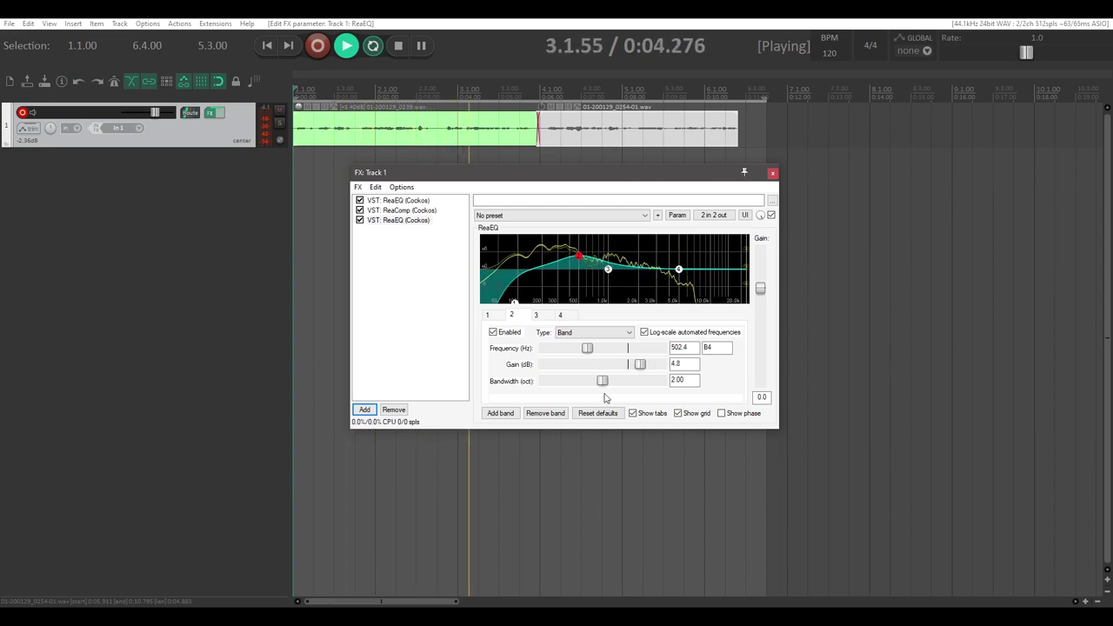
drag(603, 380, 576, 380)
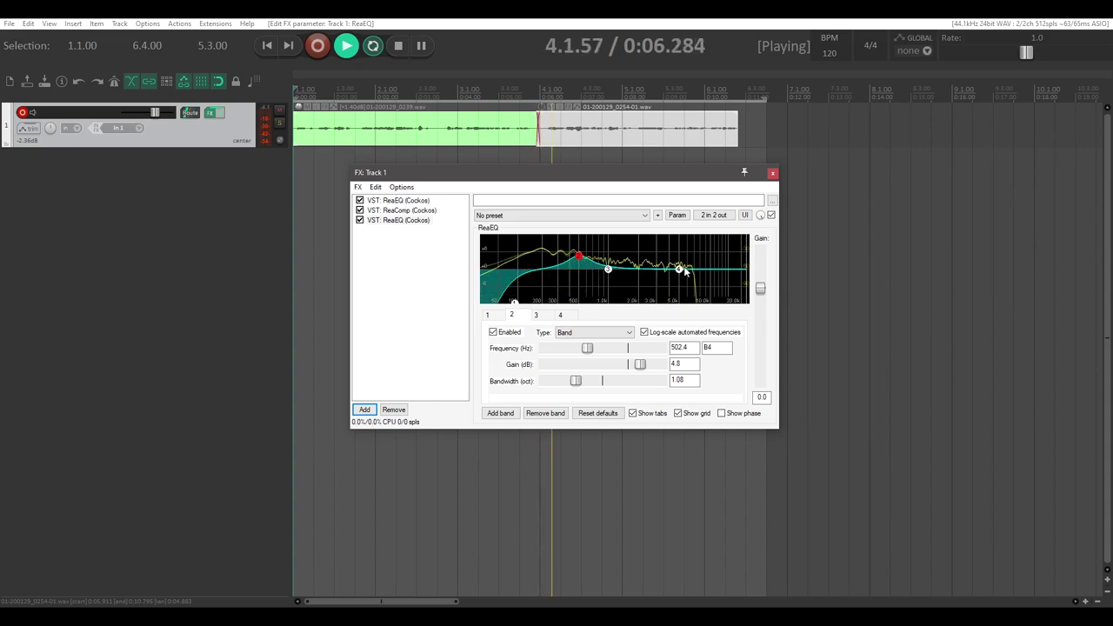
key(space)
Step: Reduce high shelf band 4 to -7.2 dB at about 2606 Hz, play the recording and lower the band to -inf at about 3660 Hz
drag(679, 268, 652, 297)
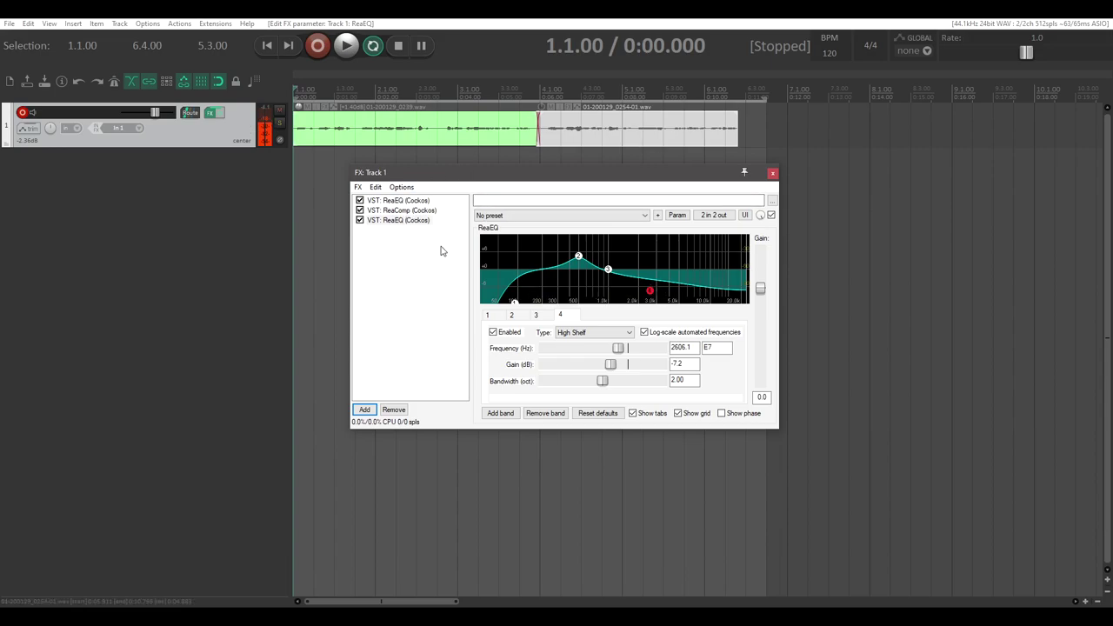
key(space)
drag(649, 291, 665, 343)
Step: Cut band 2 by about 2.8 dB near 576 Hz and boost band 3 by 2.4 dB at about 2331 Hz
drag(608, 268, 586, 281)
key(space)
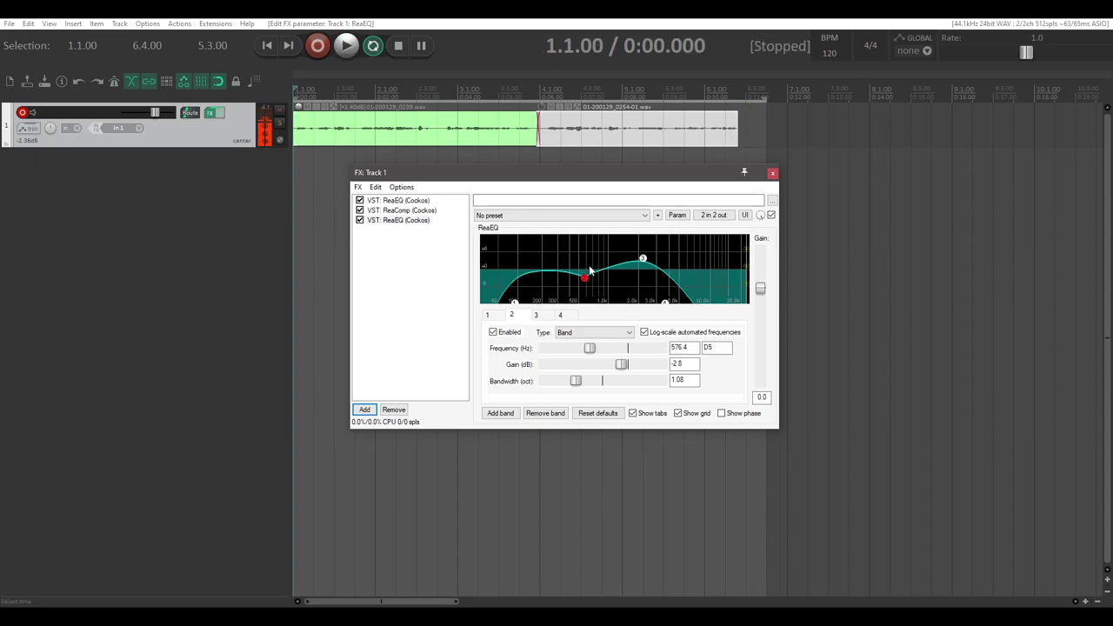
mouse_move(580, 281)
mouse_down()
mouse_move(609, 261)
mouse_move(598, 274)
mouse_up()
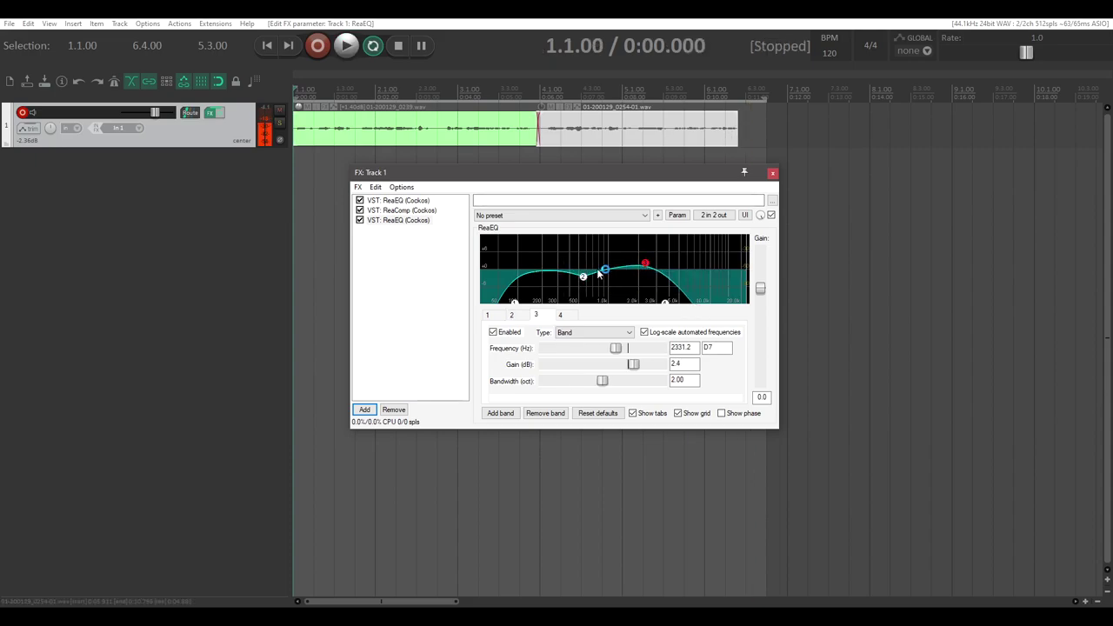
Step: Fine-tune the outer shelves, moving low shelf band 1 to about 94 Hz and high shelf band 4 to about 4873 Hz
click(515, 303)
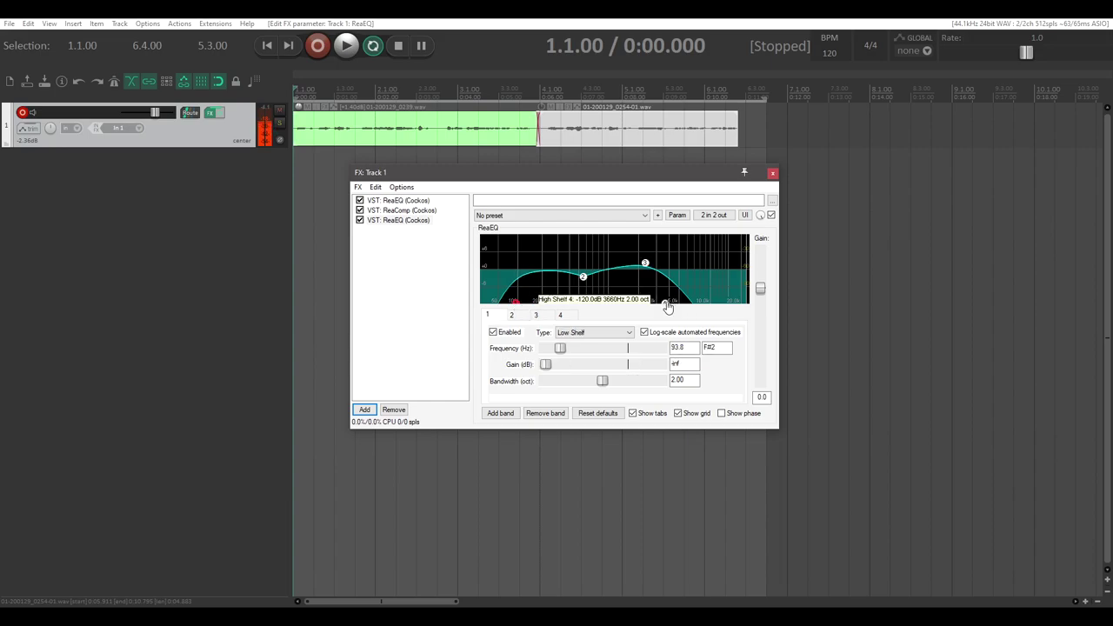
click(672, 302)
drag(674, 310, 677, 313)
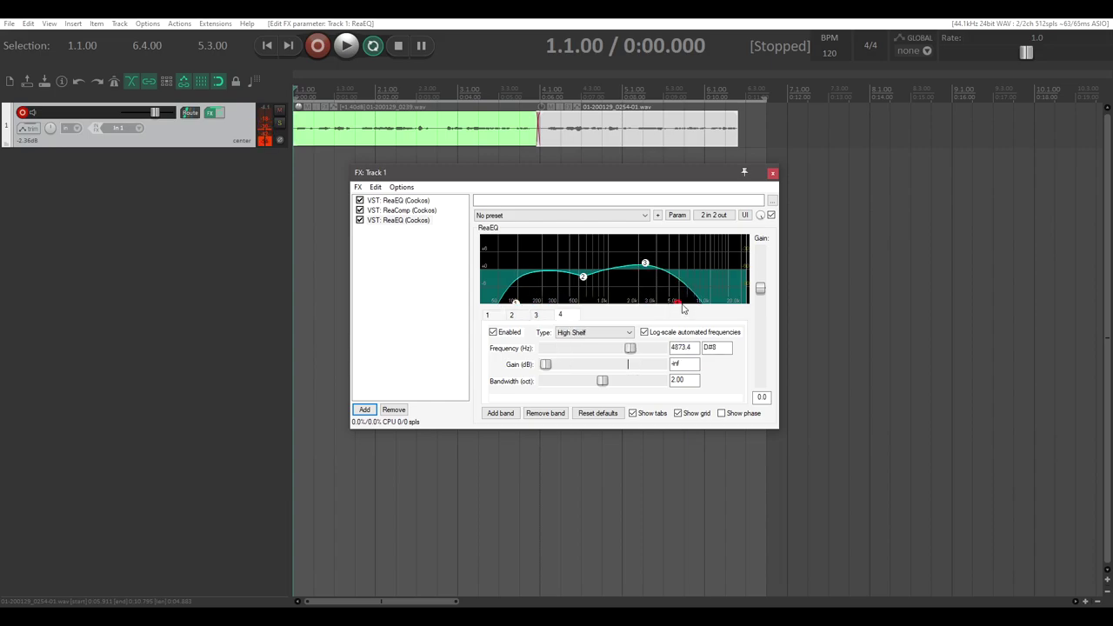
Step: Set band 2 of the second ReaEQ to -2.4 dB at about 530 Hz and disarm the track for recording
click(583, 279)
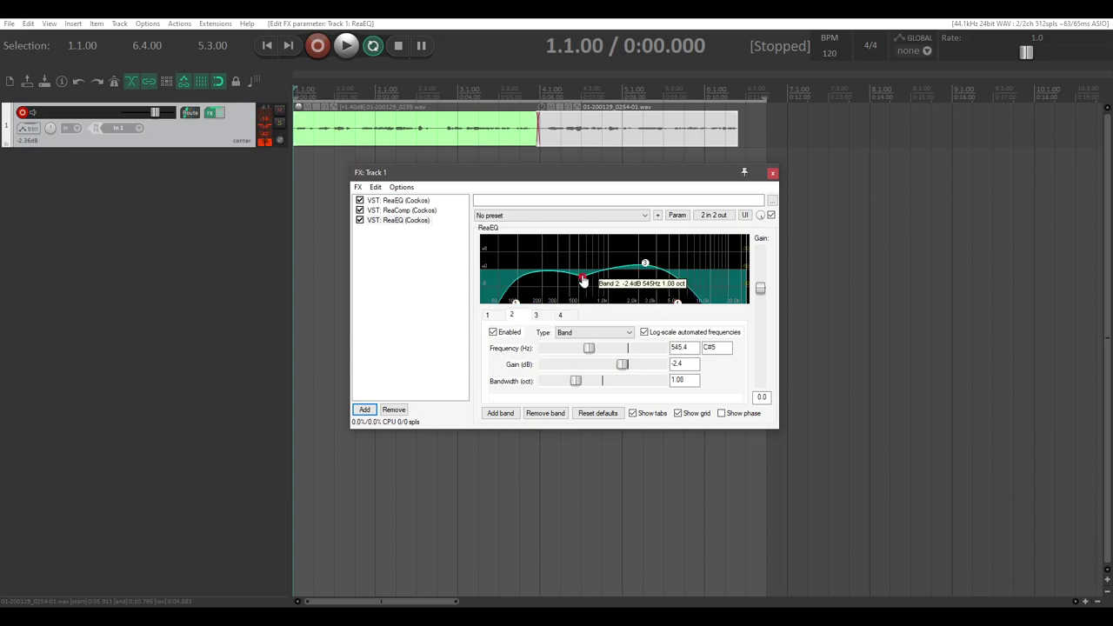
drag(583, 279, 580, 277)
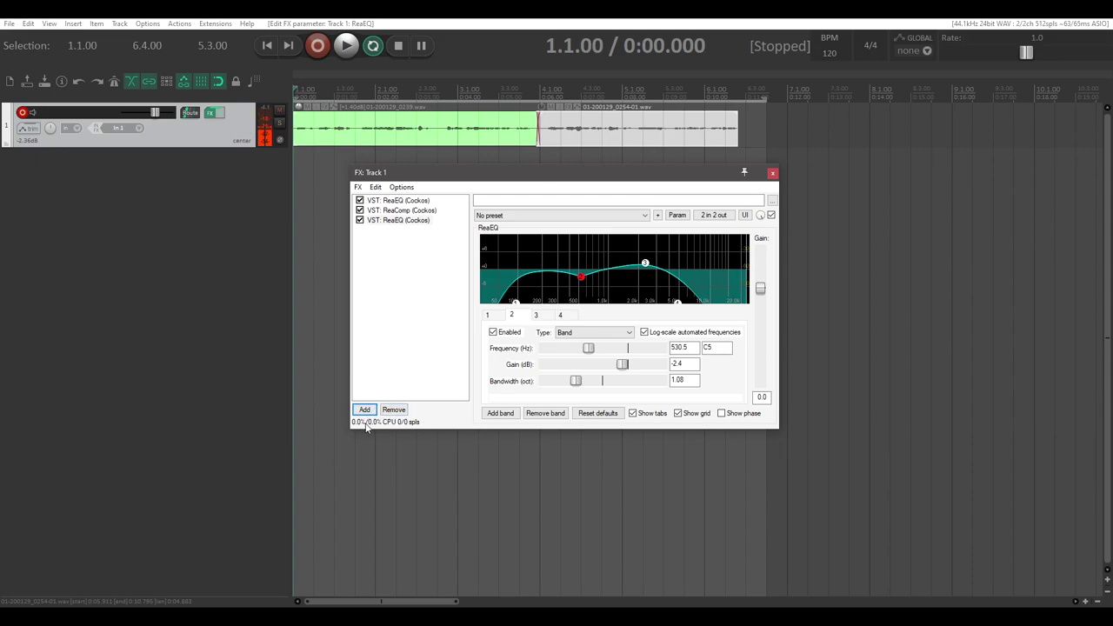
click(206, 214)
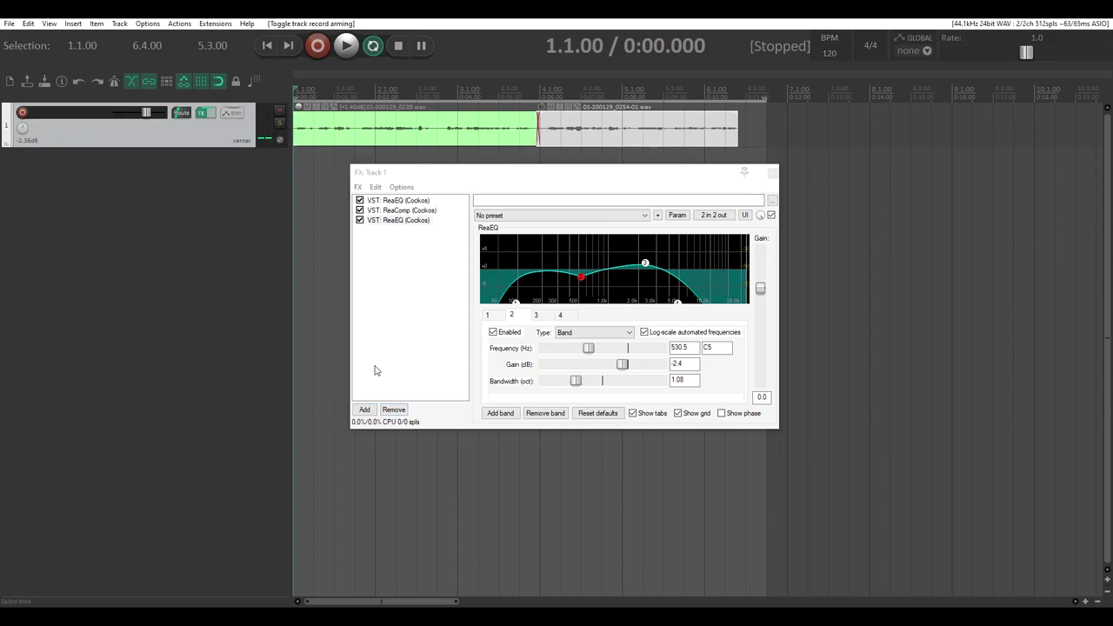
Step: Search all plugins for distortion effects and add JS: Distortion at the end of Track 1's FX chain
click(365, 410)
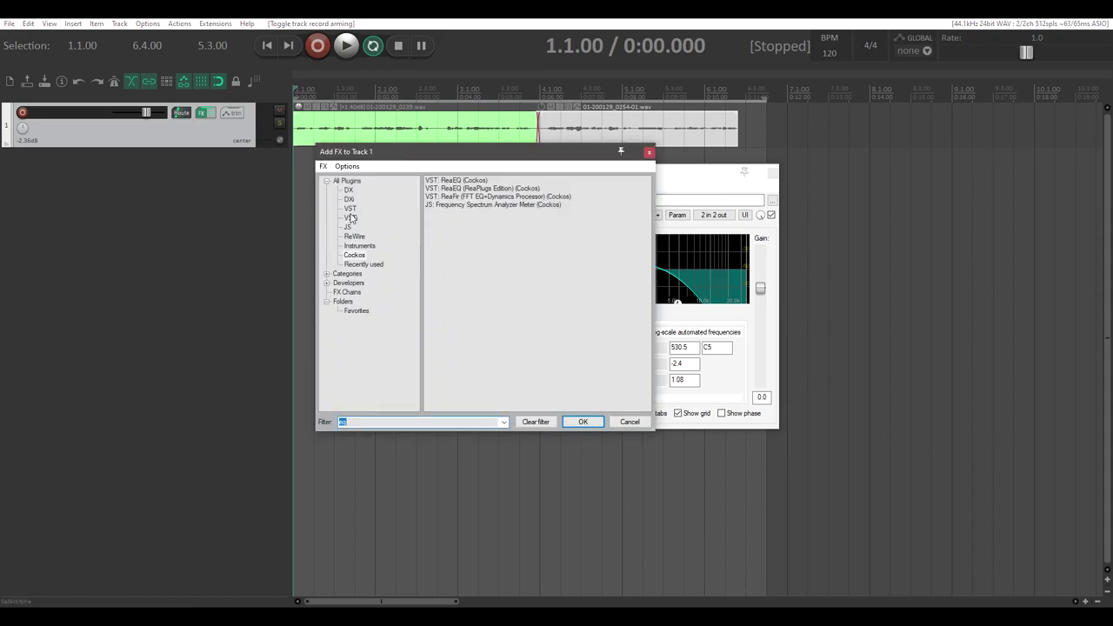
click(344, 182)
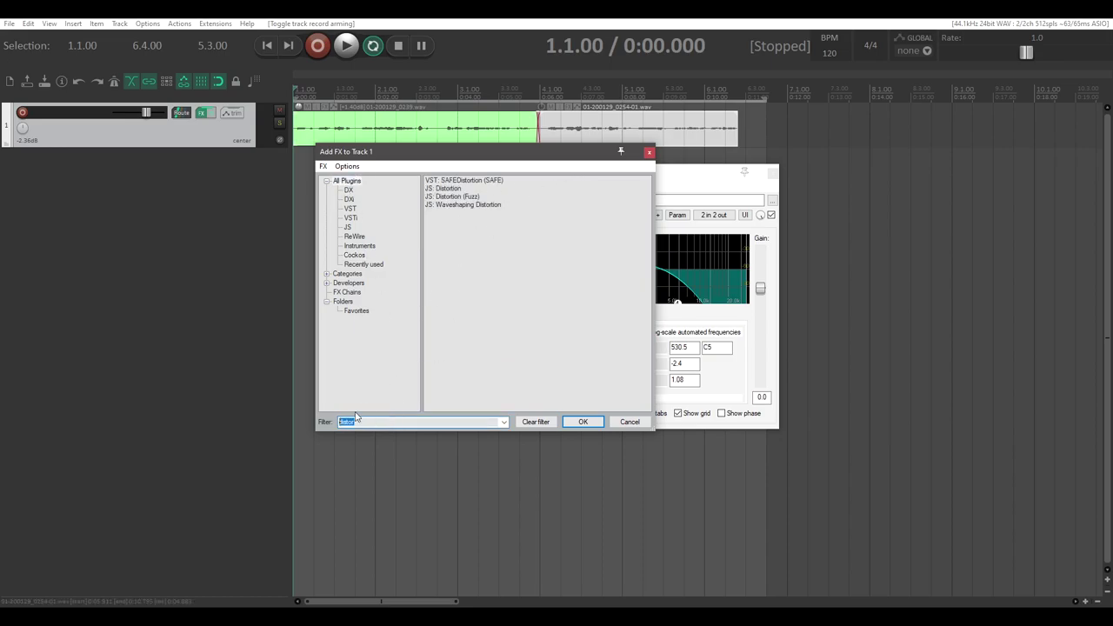
click(432, 189)
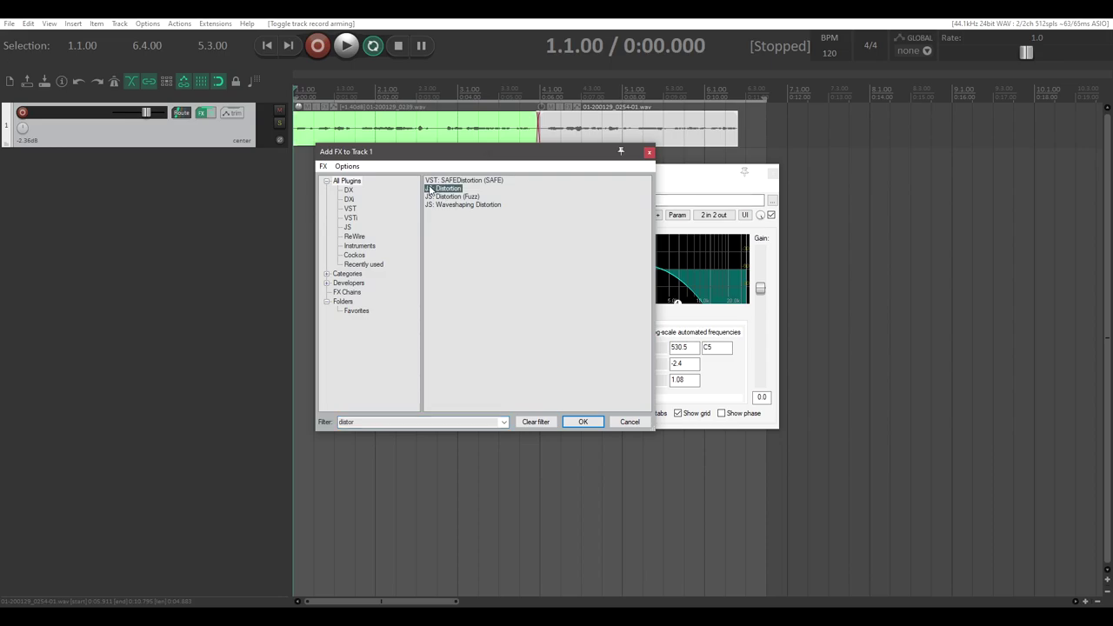
double_click(448, 192)
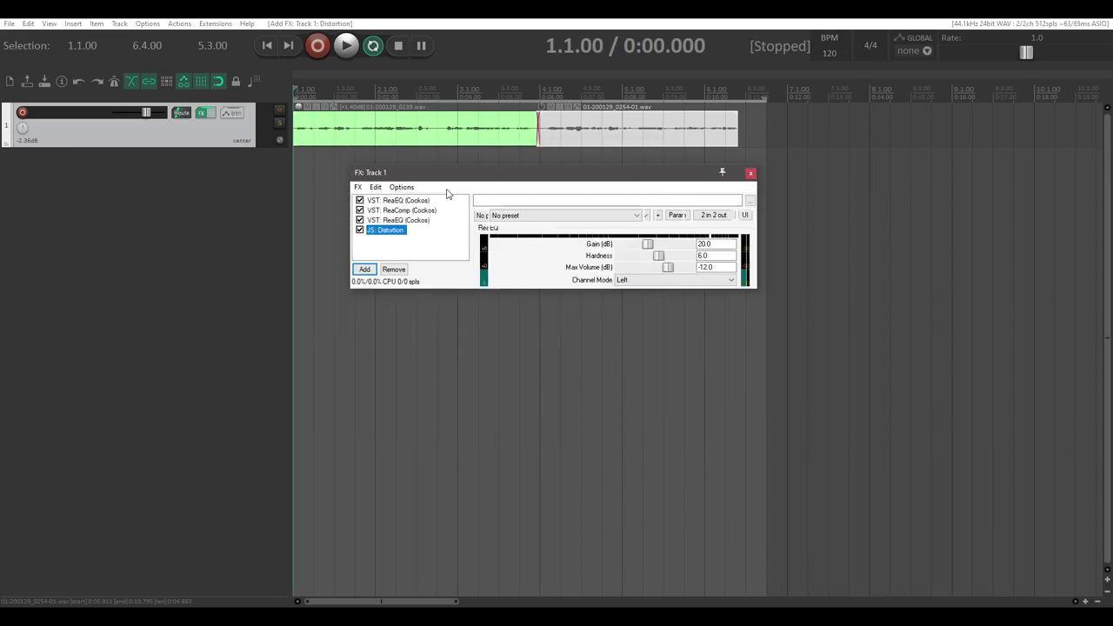
click(655, 285)
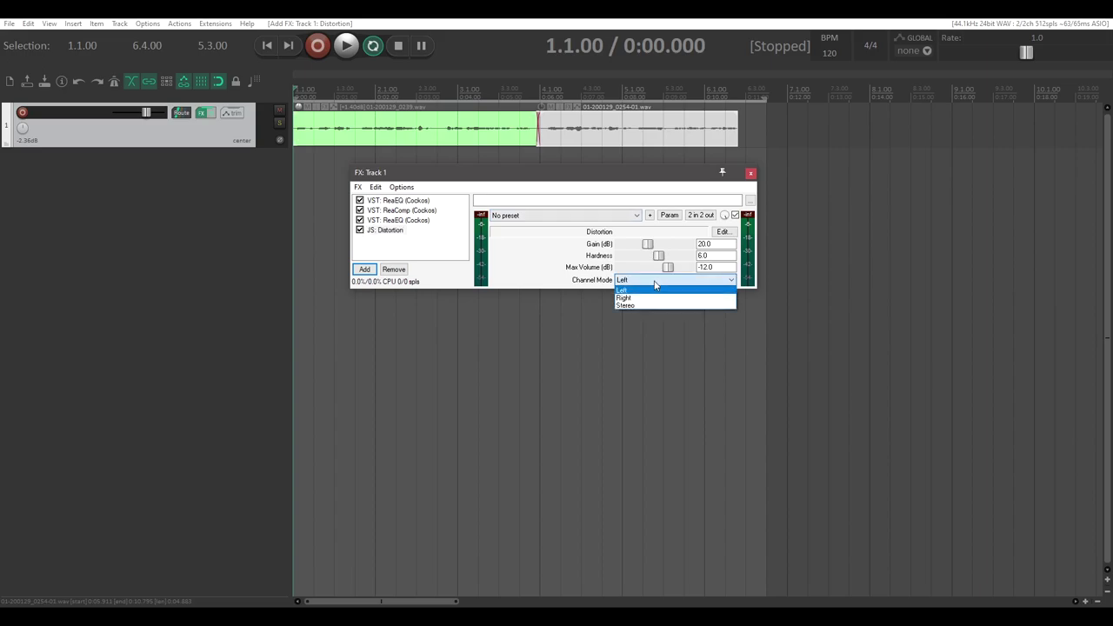
click(628, 283)
click(649, 285)
click(628, 292)
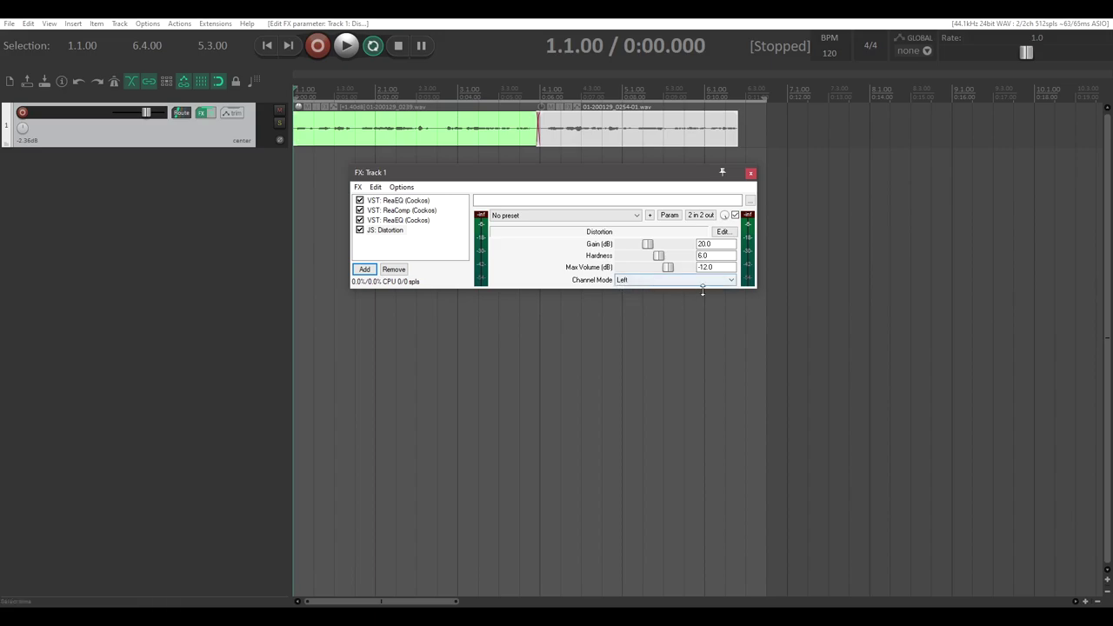
Step: Lower the Distortion gain to 0 dB, play the recording, and raise the gain to 11 dB
drag(647, 244, 634, 249)
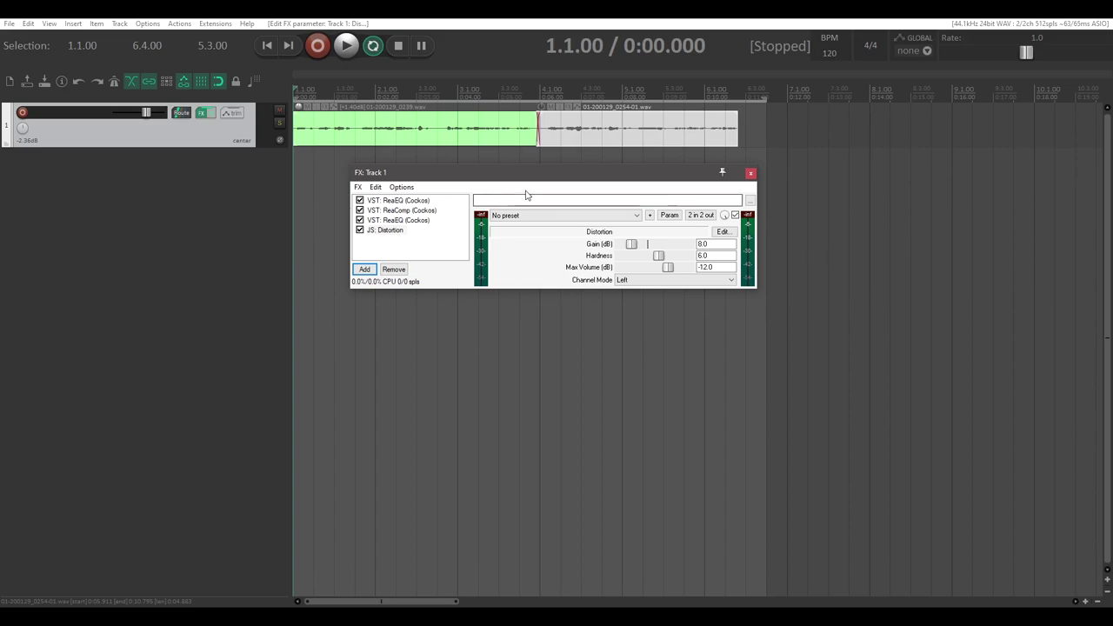
drag(632, 246, 611, 248)
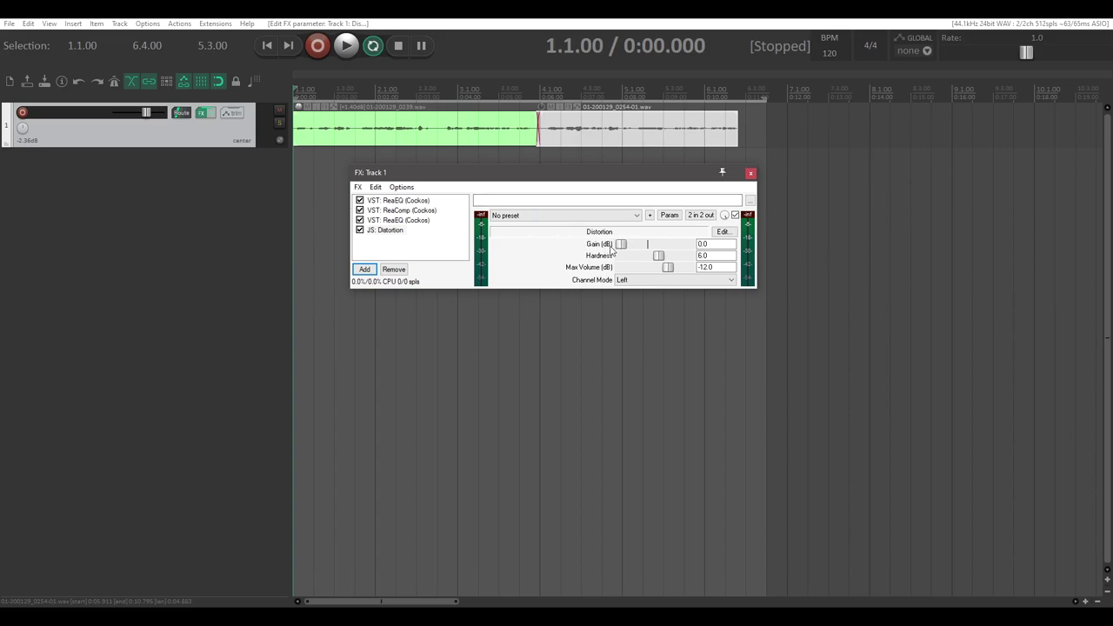
key(space)
key(space)
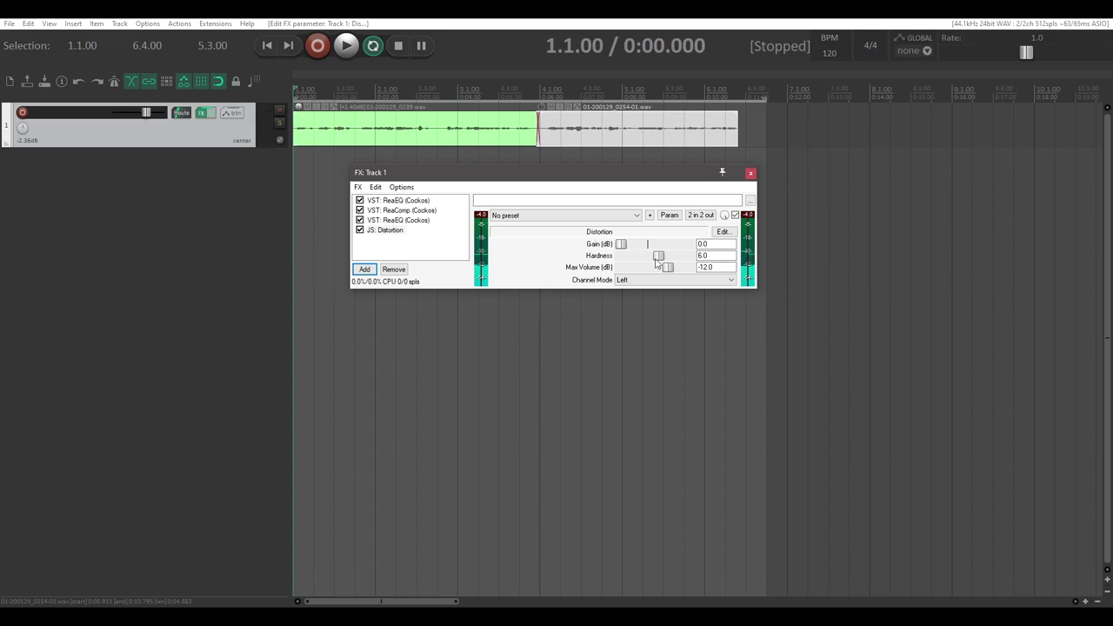
key(space)
drag(621, 245, 637, 253)
key(space)
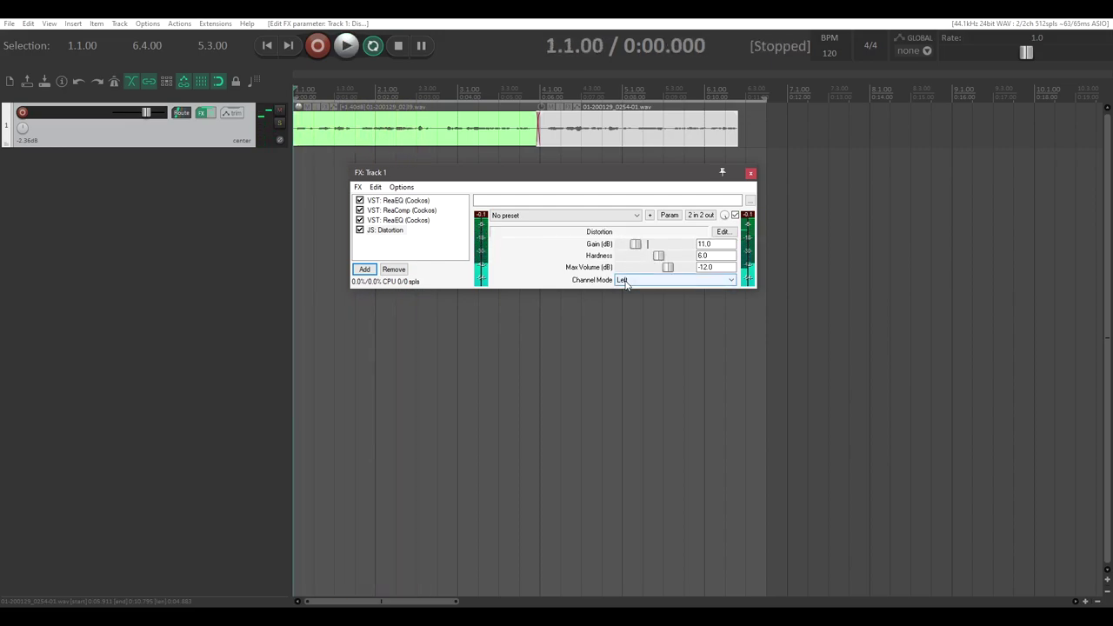
Step: Switch the Distortion channel mode to Stereo and play the recording
click(636, 279)
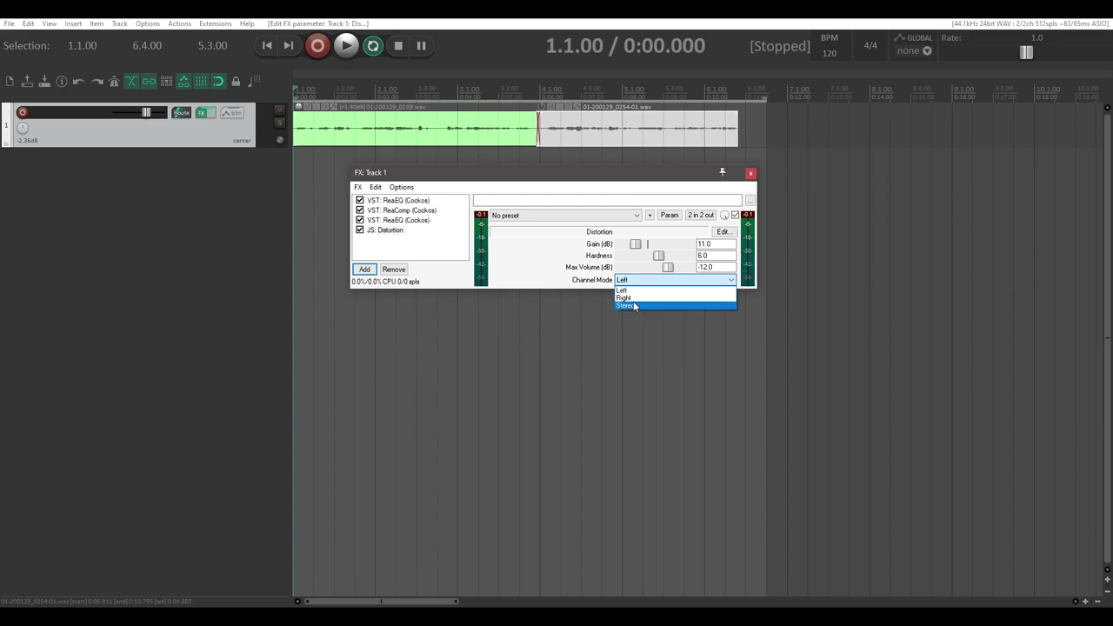
click(623, 304)
key(space)
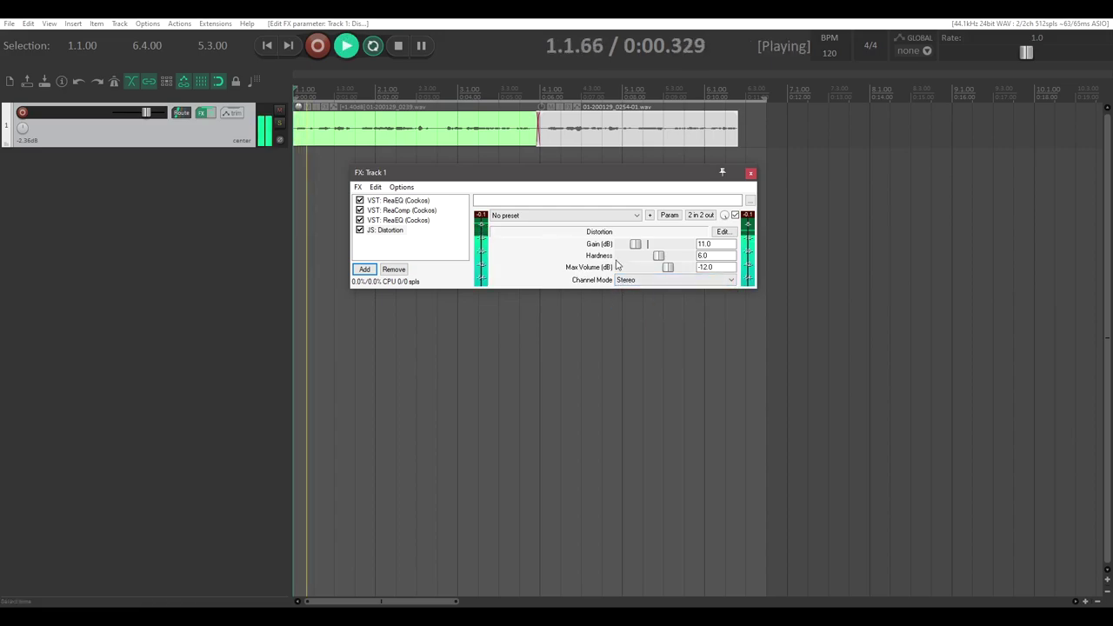
key(space)
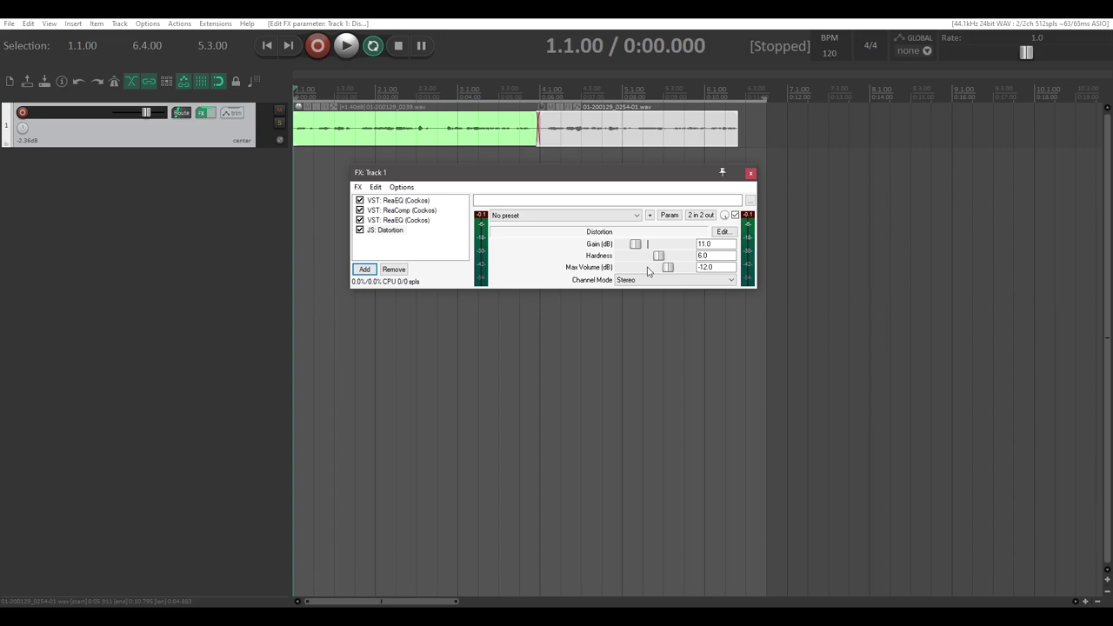
Step: Set the Distortion gain to 6 dB, hardness to 2 and max volume to -20 dB while playing the recording
mouse_move(654, 259)
mouse_down()
mouse_move(624, 246)
mouse_move(675, 256)
mouse_move(636, 255)
mouse_up()
key(space)
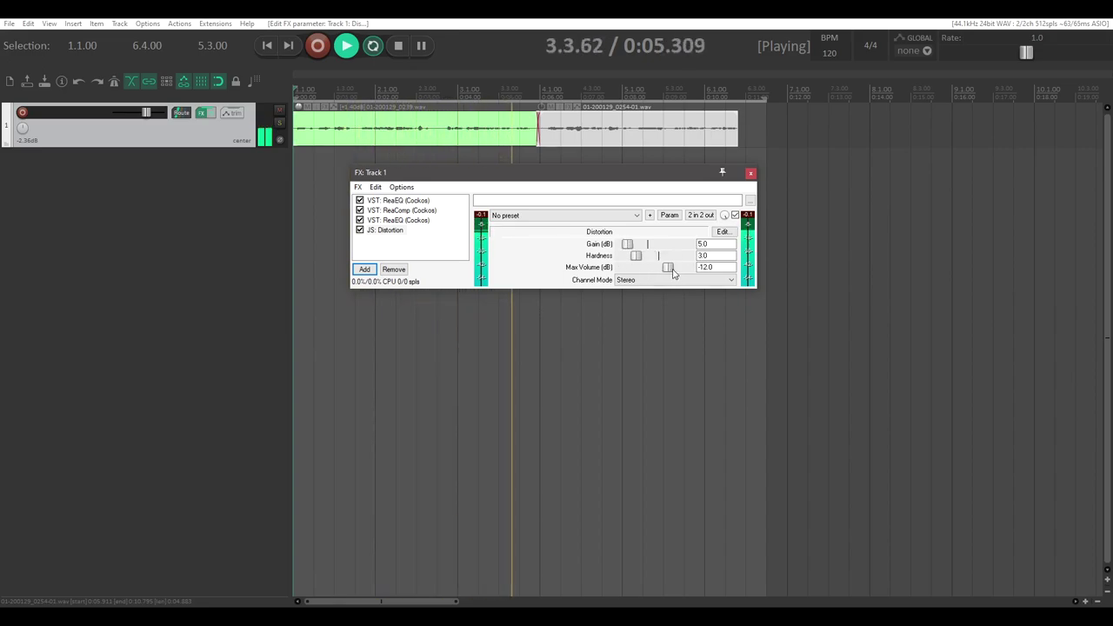
key(space)
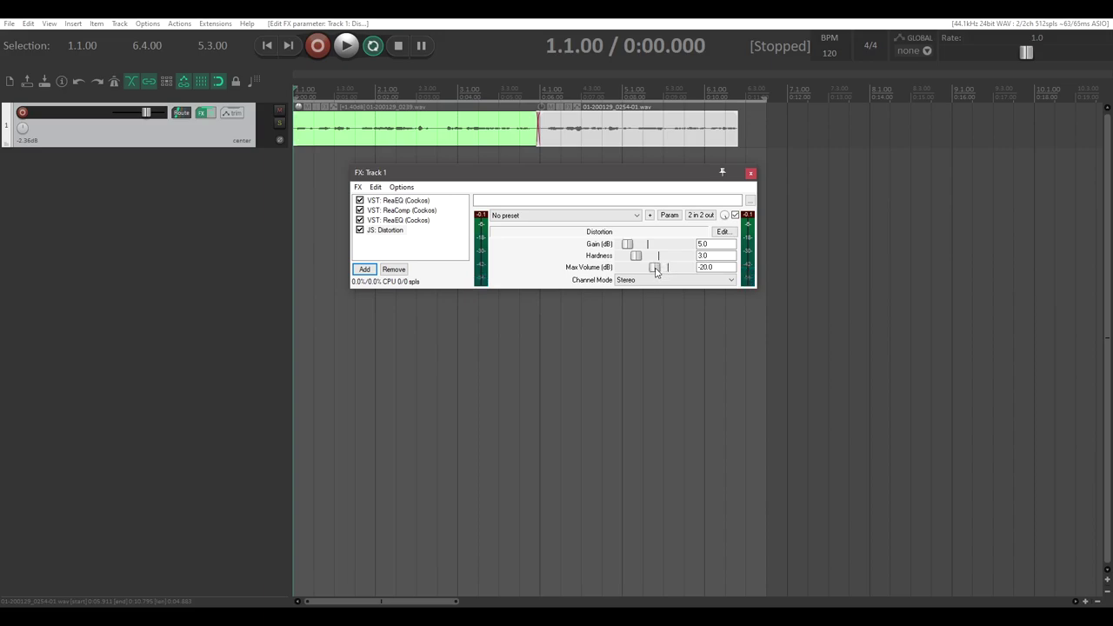
key(space)
drag(636, 255, 629, 247)
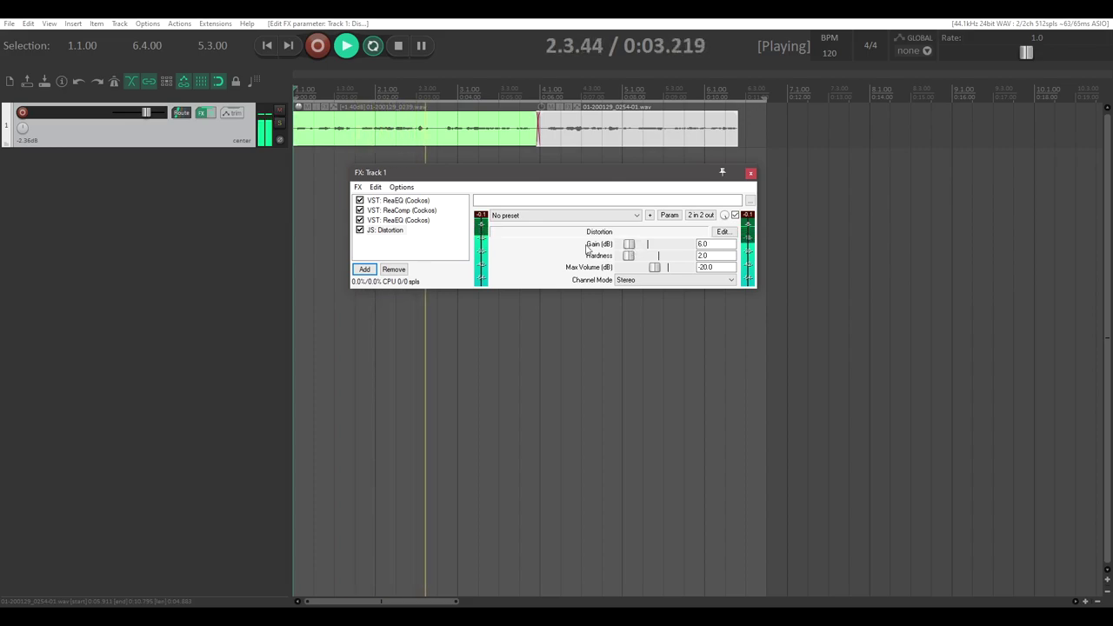
key(space)
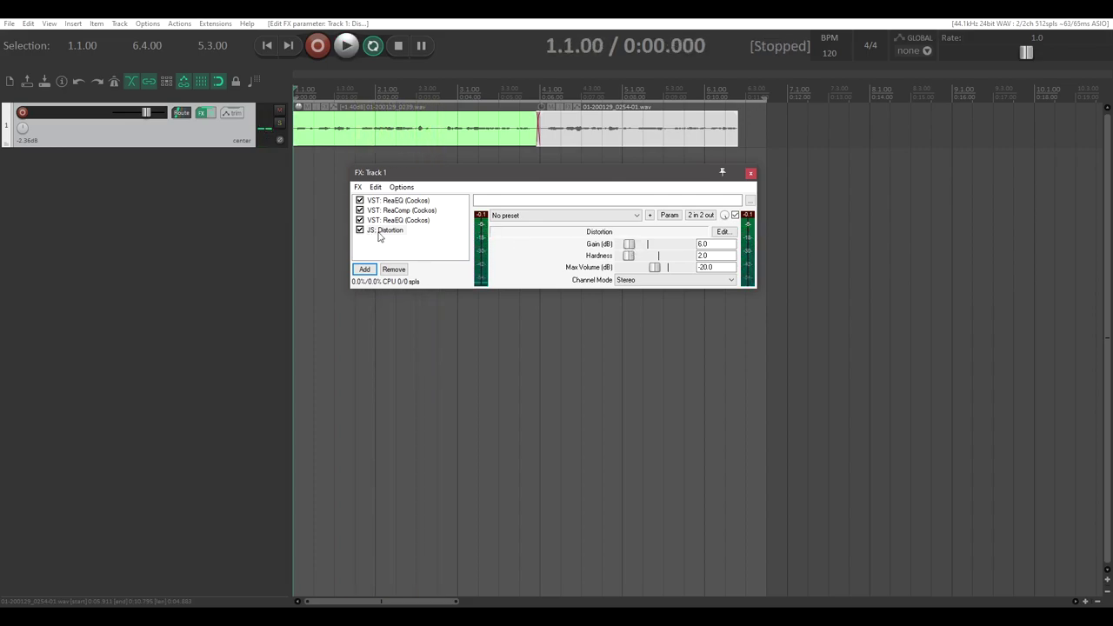
Step: Move JS: Distortion between the first ReaEQ and ReaComp, set gain 10 dB, hardness 4 and max volume -22 dB during playback, and close the FX chain
drag(379, 235, 396, 211)
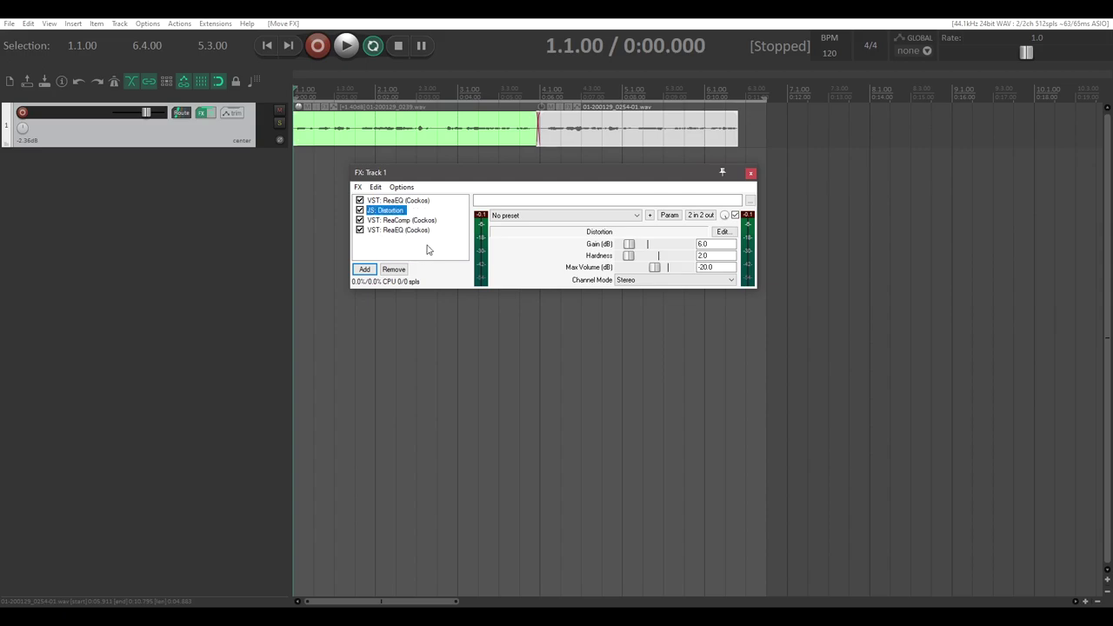
key(space)
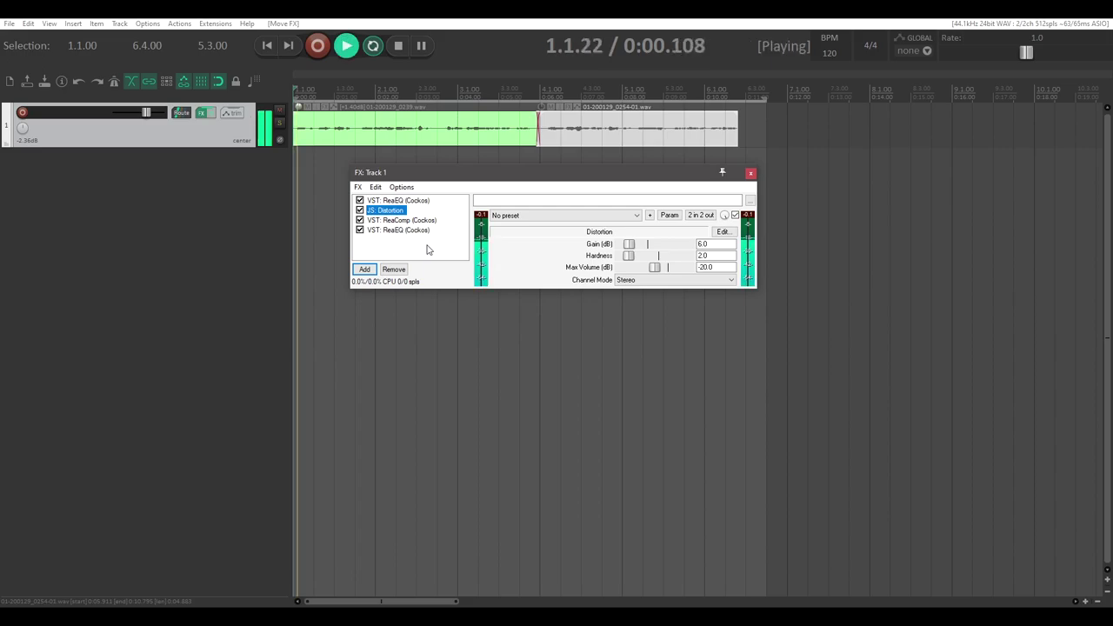
mouse_move(629, 255)
mouse_down()
mouse_move(644, 264)
mouse_move(641, 247)
mouse_move(652, 269)
mouse_move(637, 265)
mouse_up()
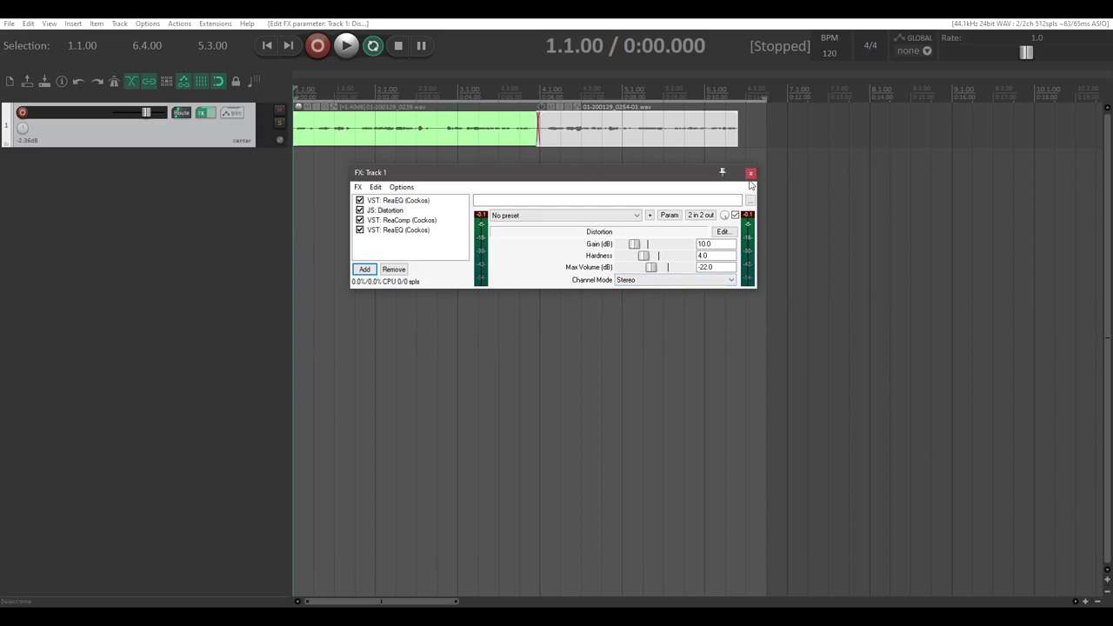
click(753, 173)
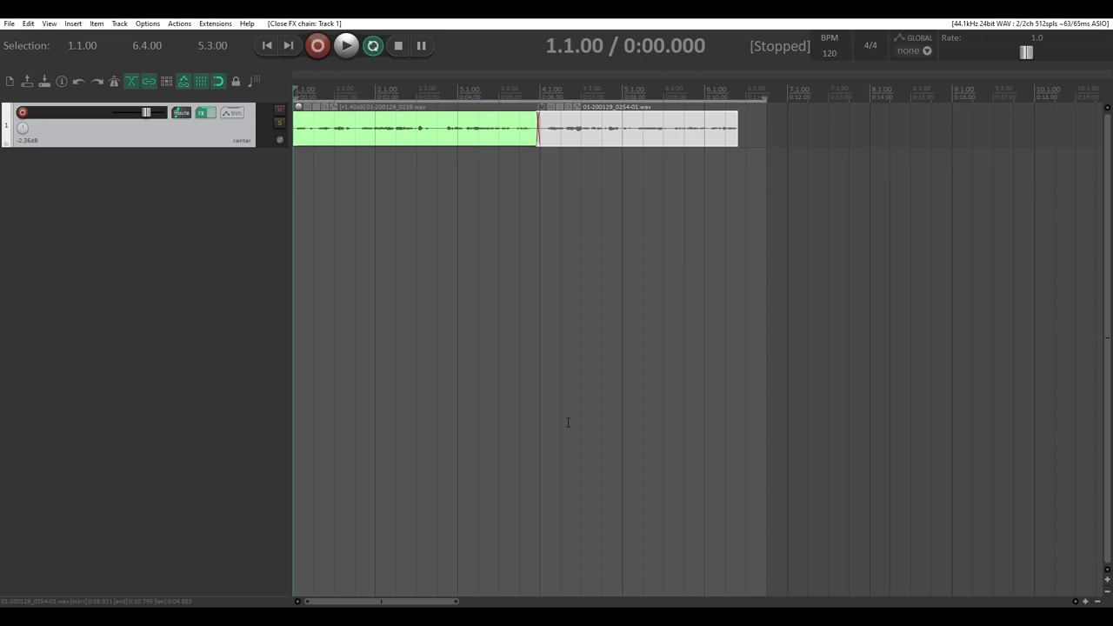
Step: Add a second track and search all plugins for "white noise" to use on it
double_click(209, 254)
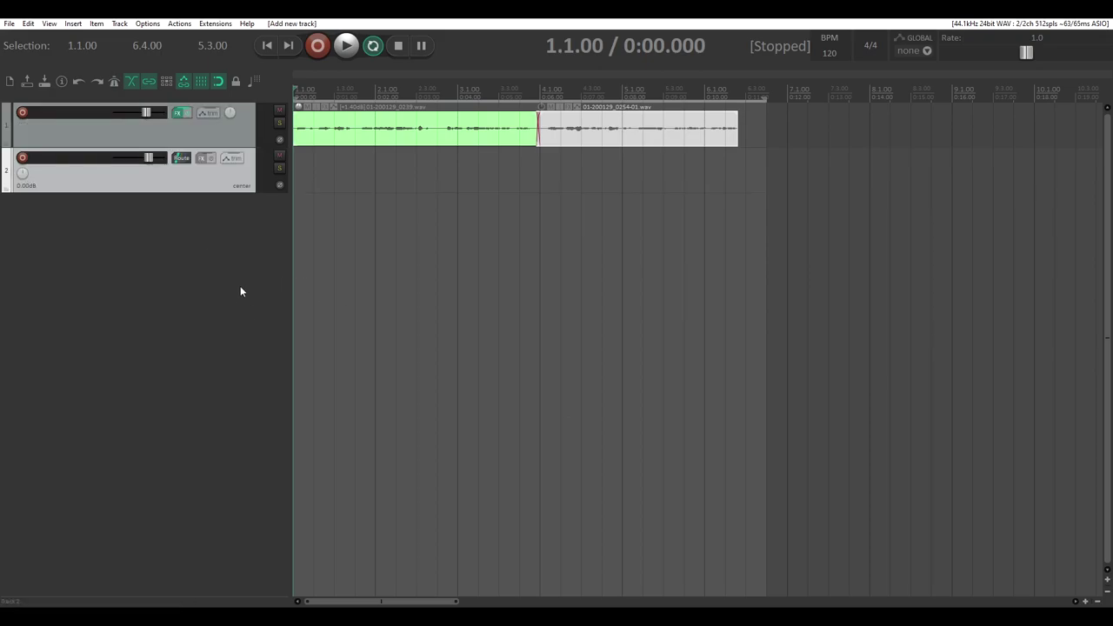
click(203, 162)
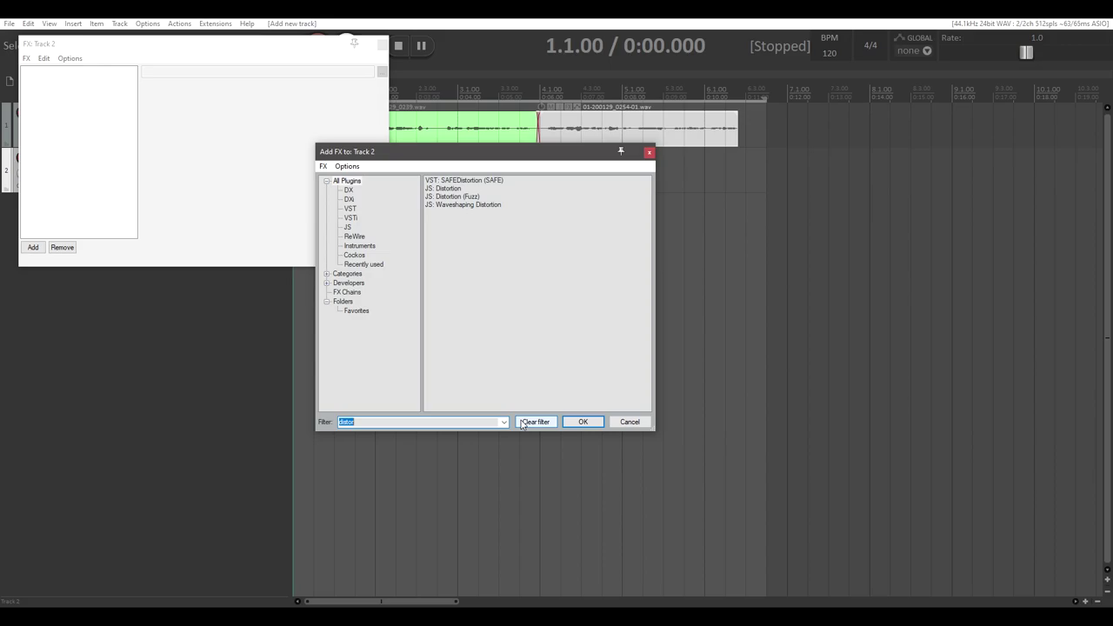
text(white noise)
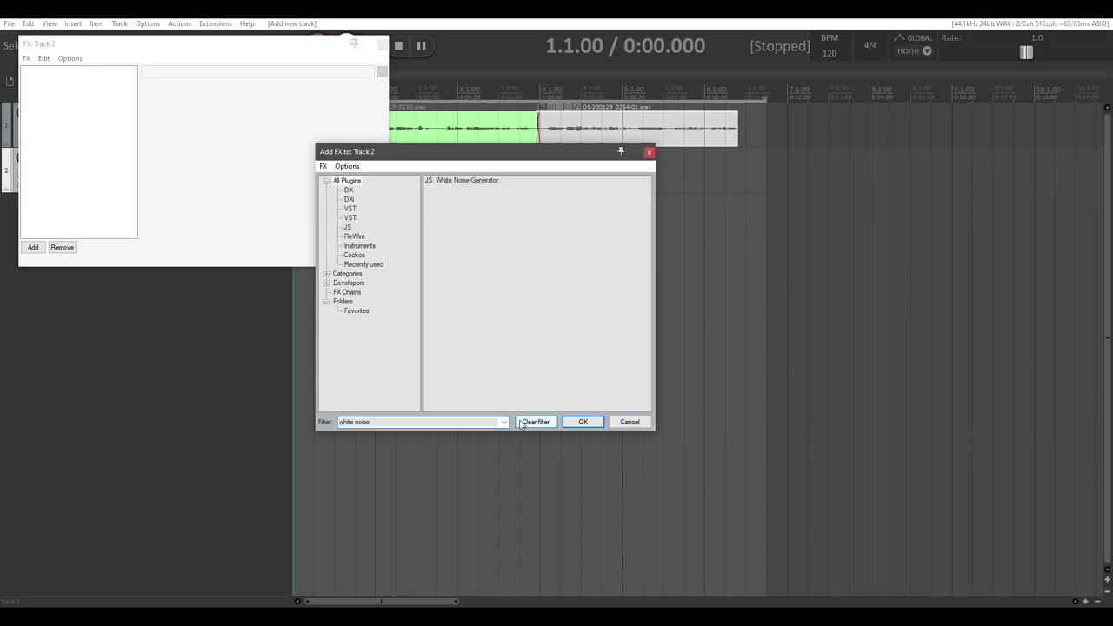
click(345, 181)
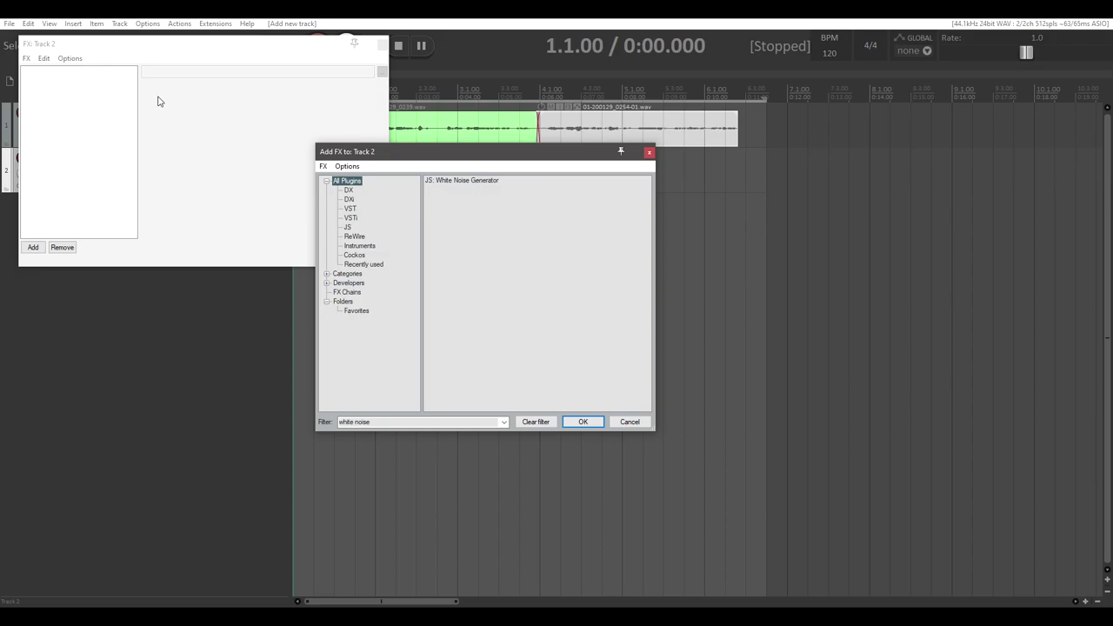
Step: Lower Track 2's volume to about -56 dB and add the JS: White Noise Generator effect to it
drag(184, 50, 661, 208)
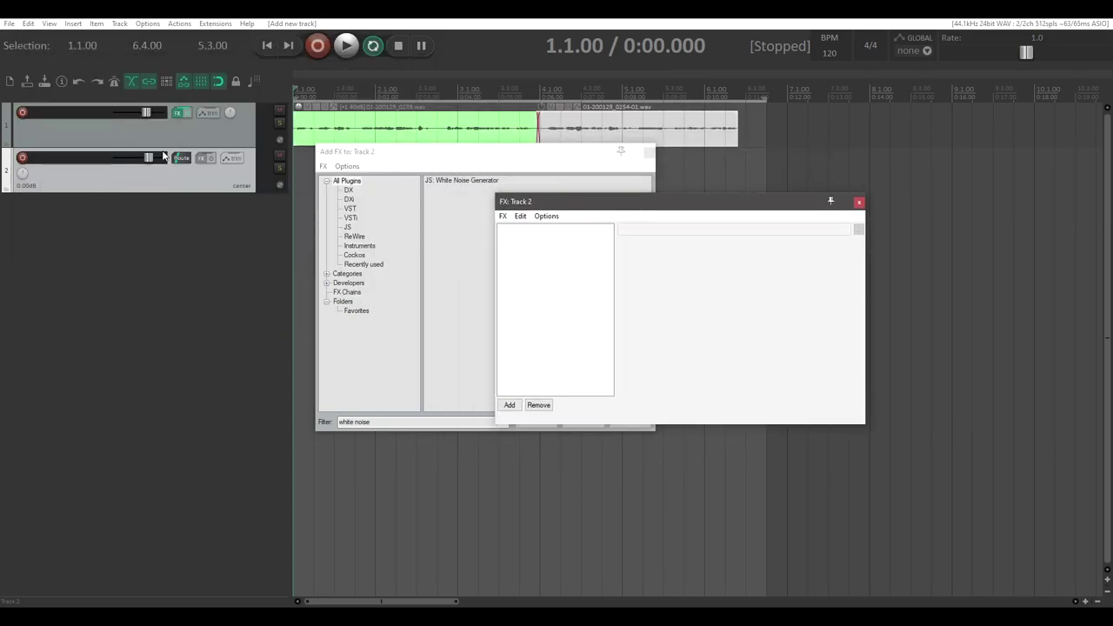
drag(163, 157, 111, 164)
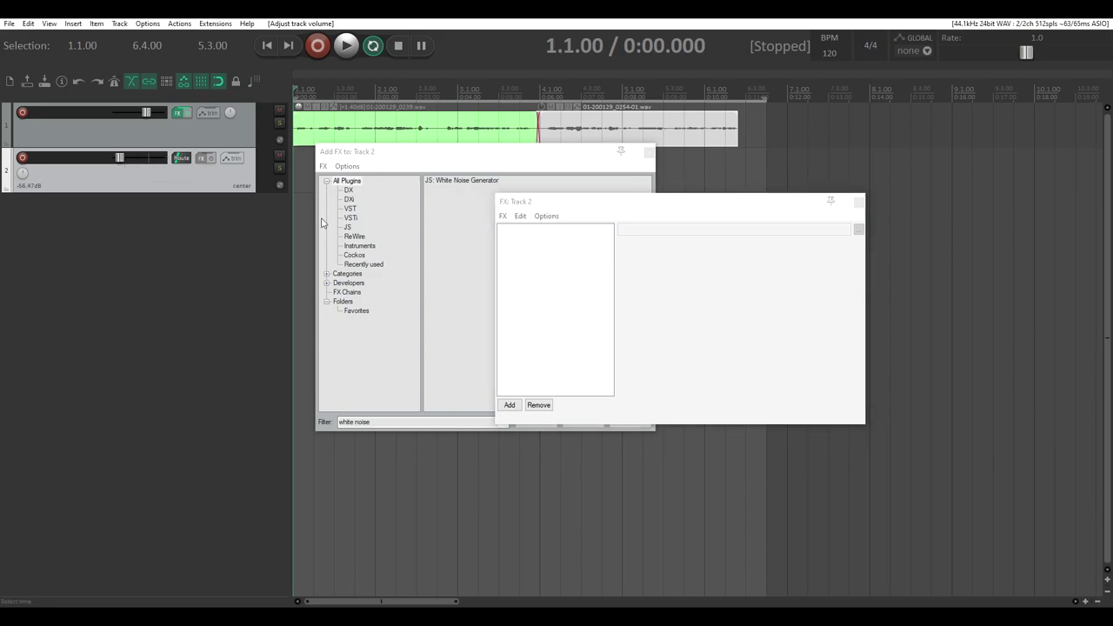
double_click(439, 183)
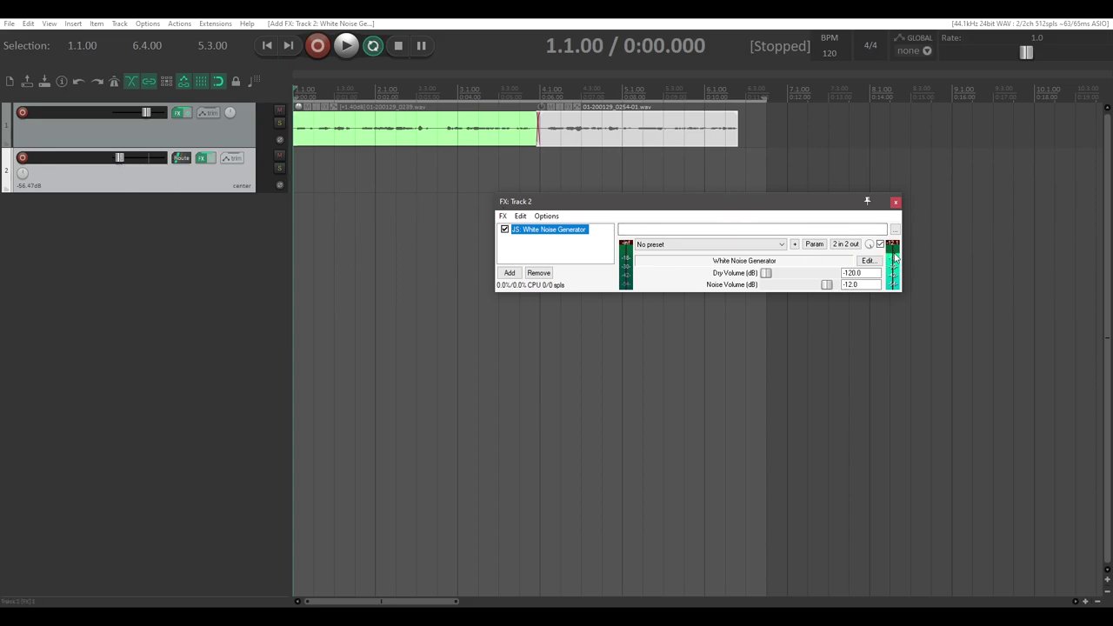
Step: Adjust Track 2's volume to about -50 dB and move its FX window closer to the track controls
click(857, 272)
drag(120, 157, 136, 170)
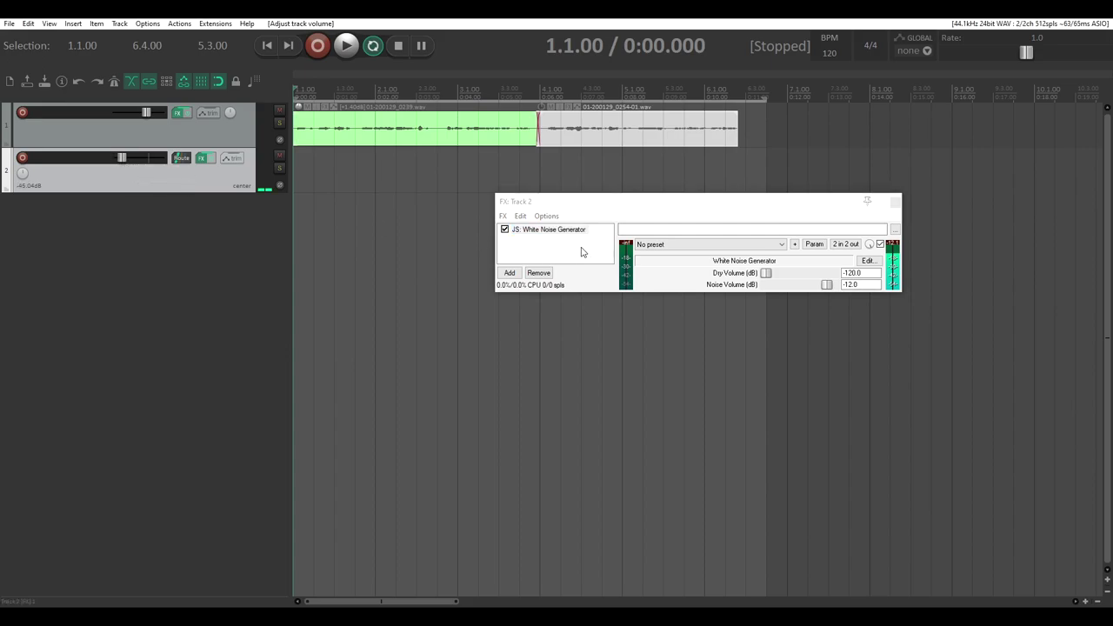
drag(123, 158, 120, 159)
drag(614, 199, 458, 212)
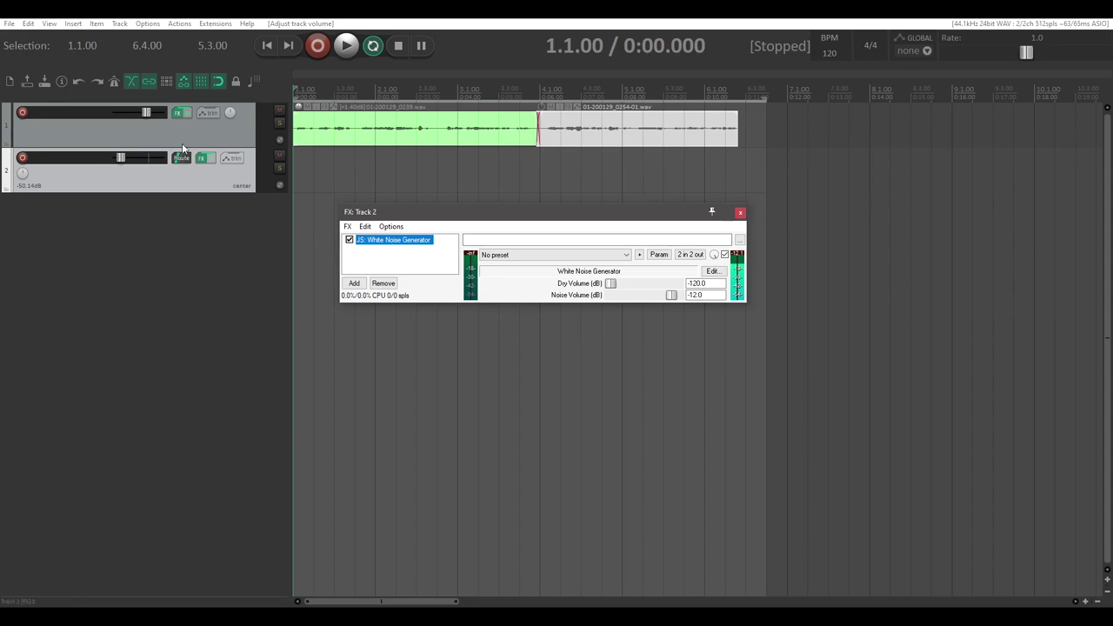
Step: Arm Track 2 for recording and name the track "noise"
click(22, 158)
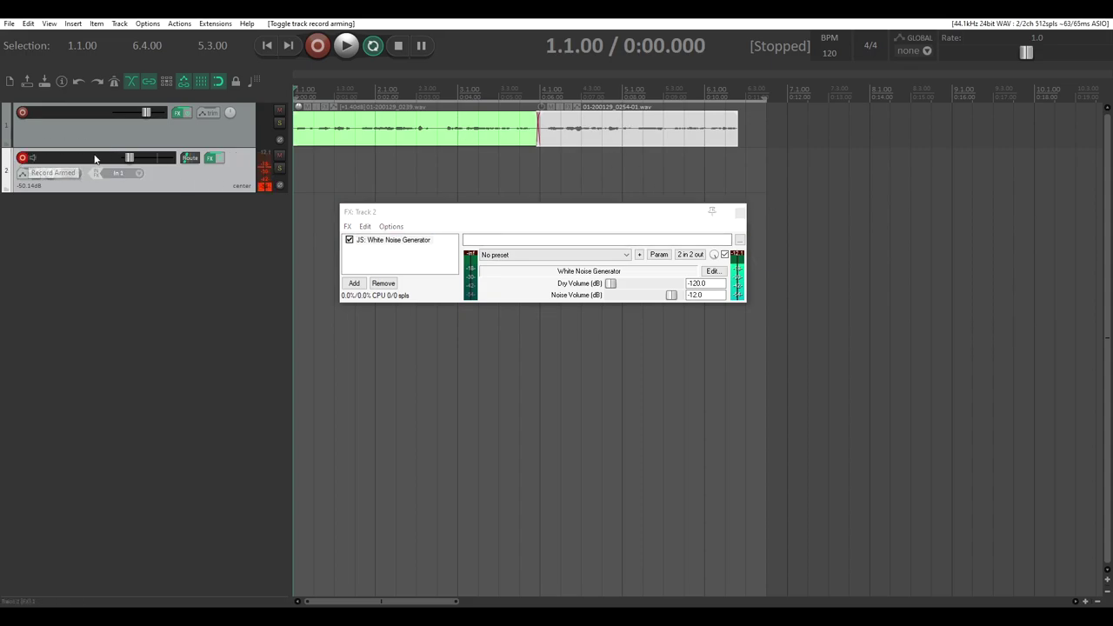
double_click(67, 158)
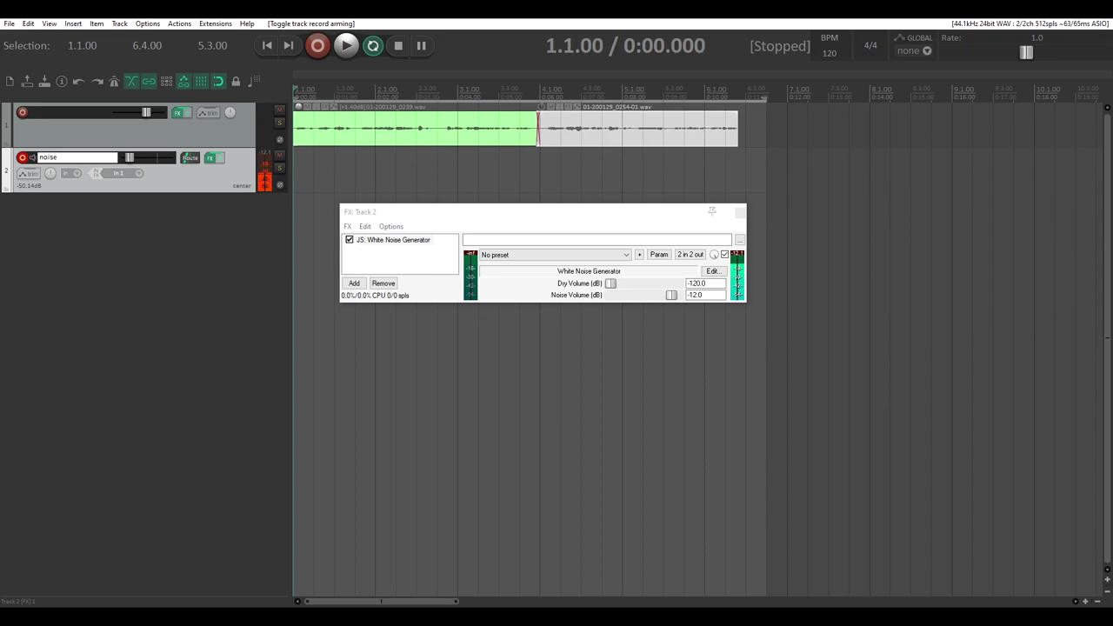
Step: Confirm the track name and set the noise track's record mode to Record: output (mono)
key(Return)
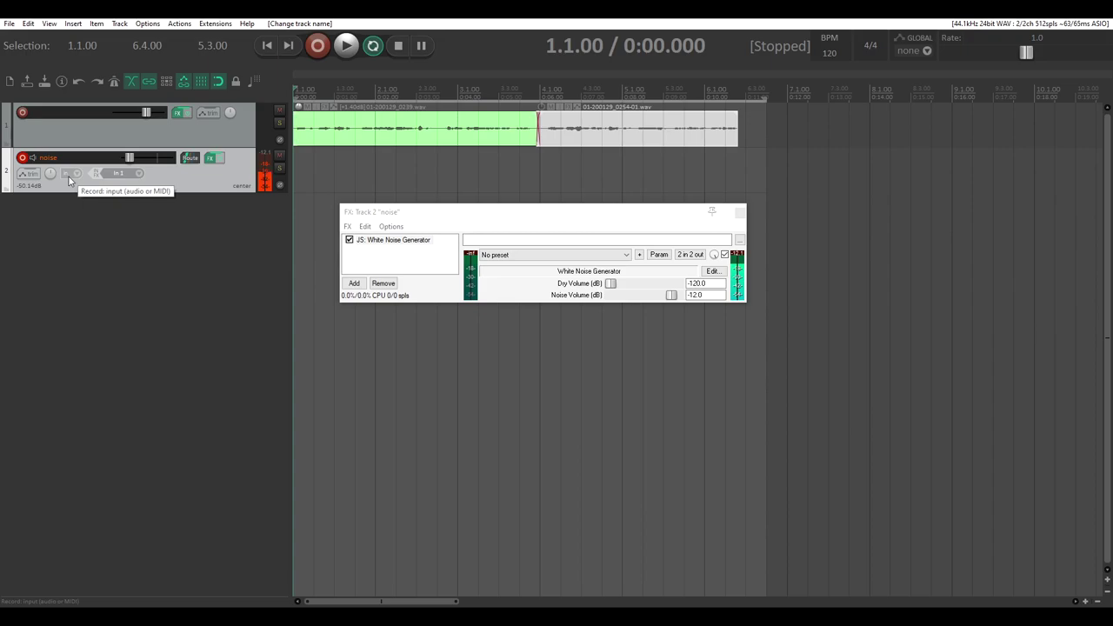
click(70, 180)
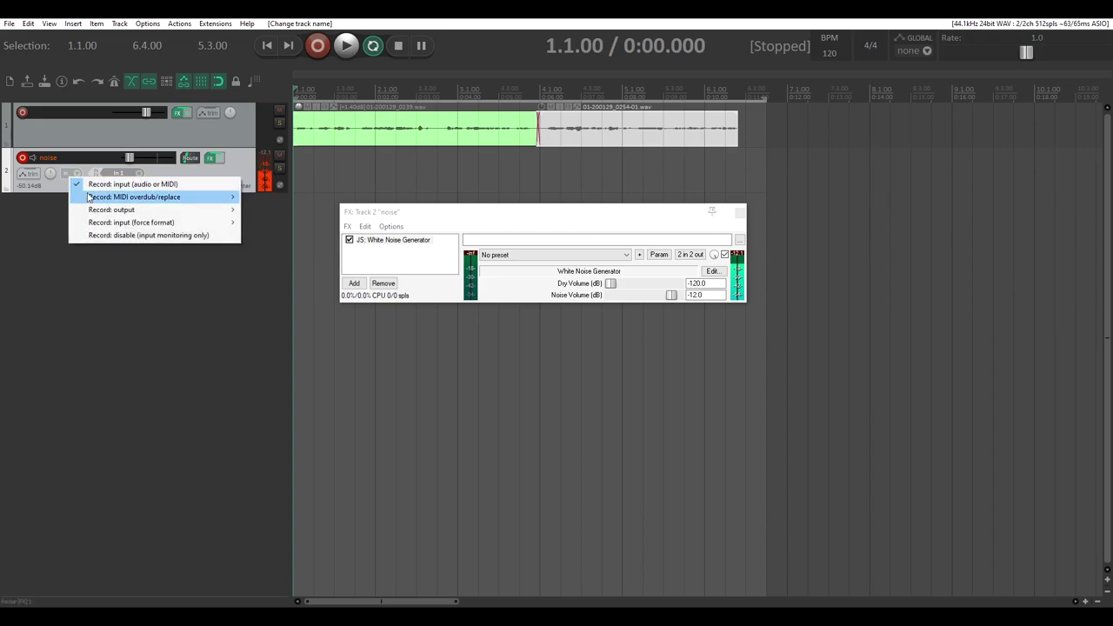
mouse_move(111, 213)
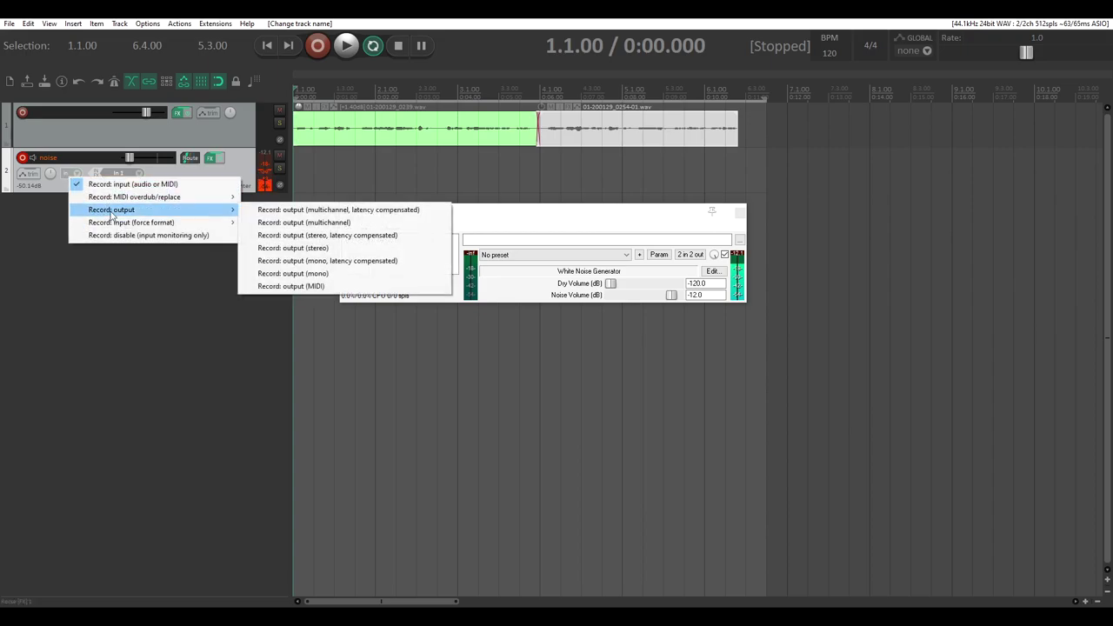
click(298, 275)
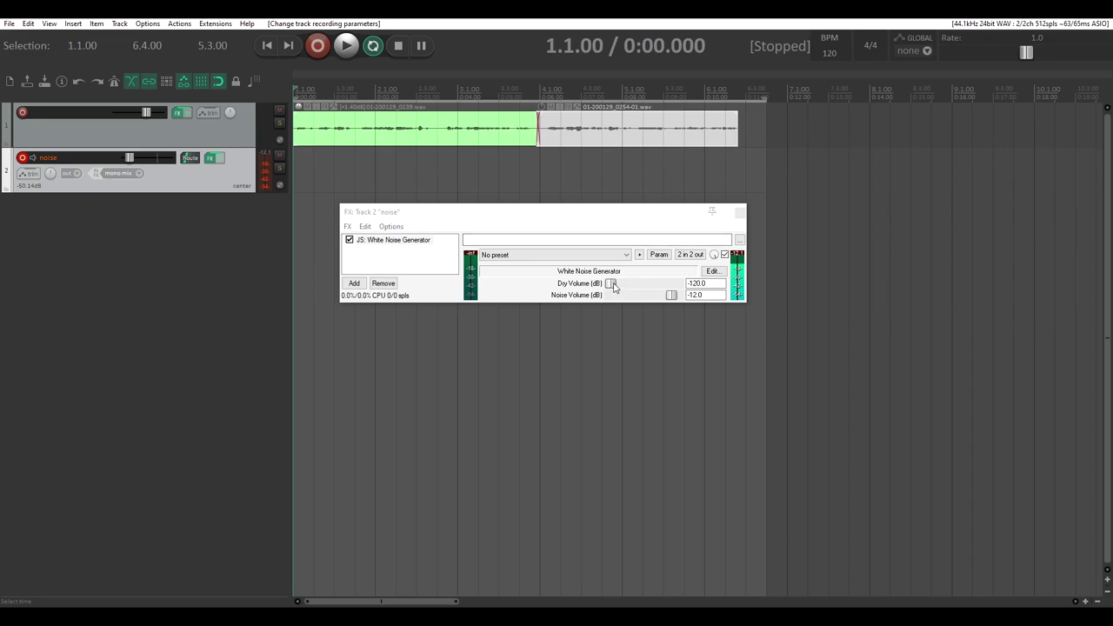
Step: Raise the noise track's volume to about -16 dB and close its FX window
mouse_move(611, 285)
mouse_down()
mouse_move(653, 287)
mouse_move(600, 287)
mouse_up()
click(129, 159)
drag(128, 159, 139, 162)
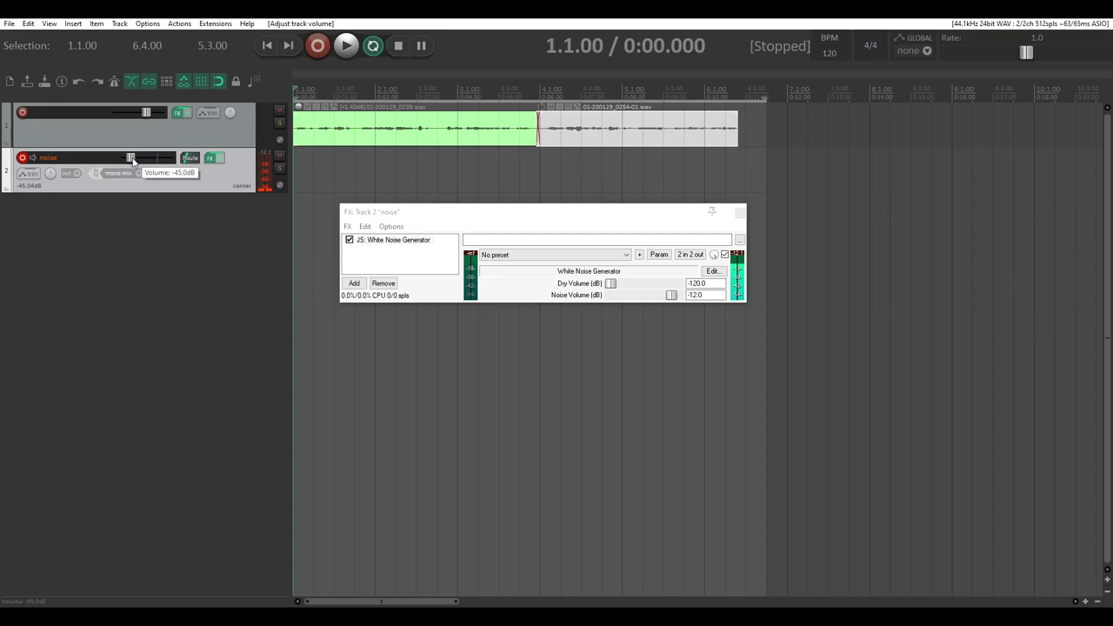
drag(132, 161, 144, 158)
click(740, 211)
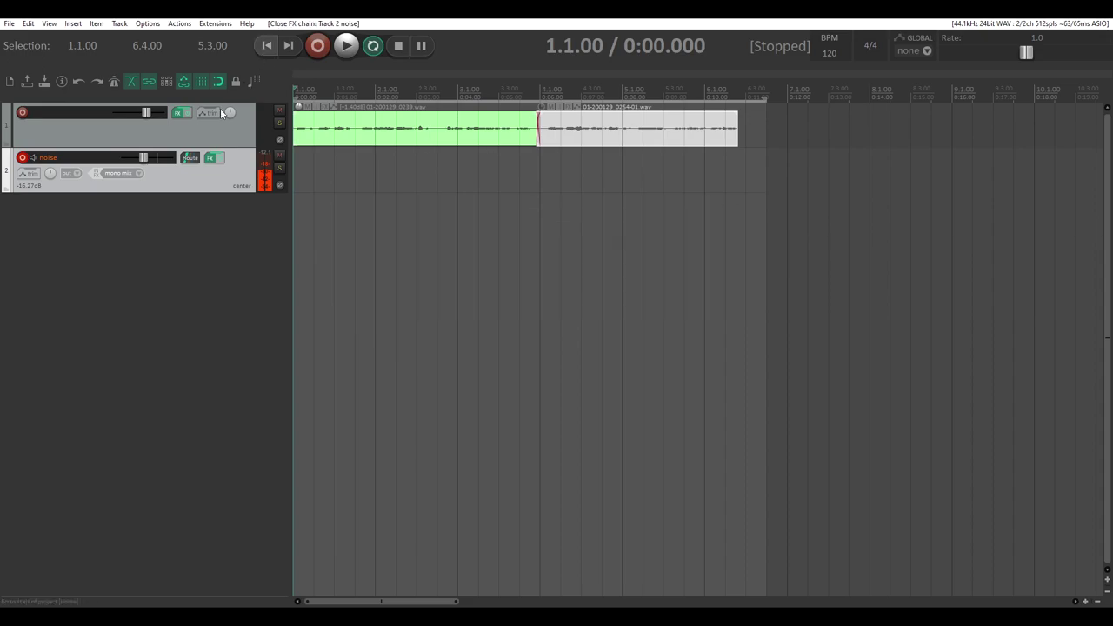
Step: Mute Track 1, record about 6.5 seconds of the noise track's output from the project start, and save the take
click(278, 112)
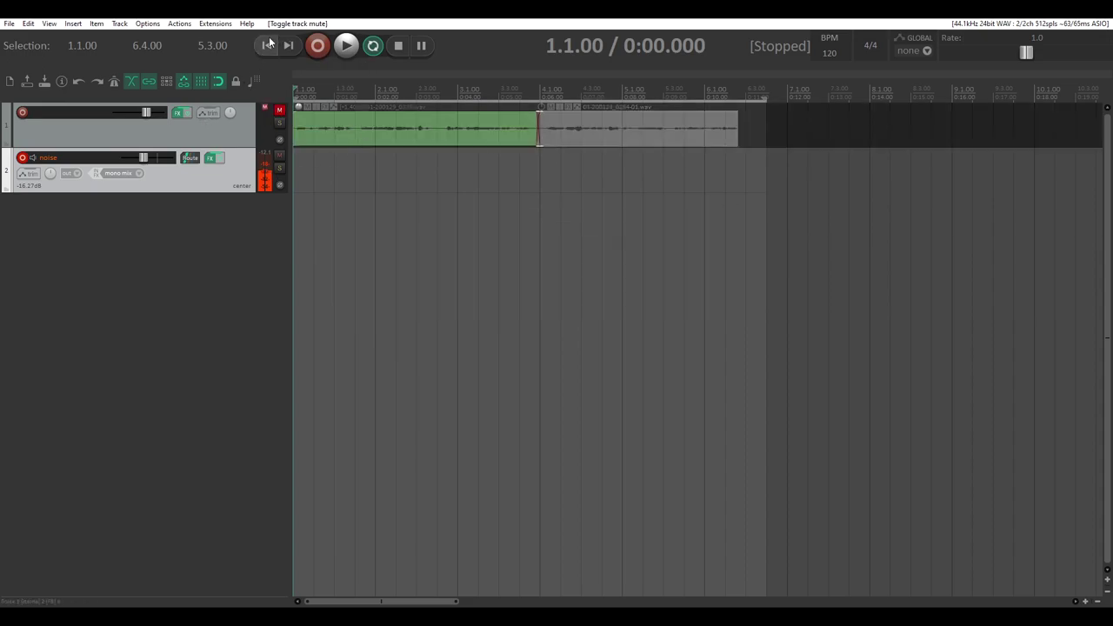
click(318, 50)
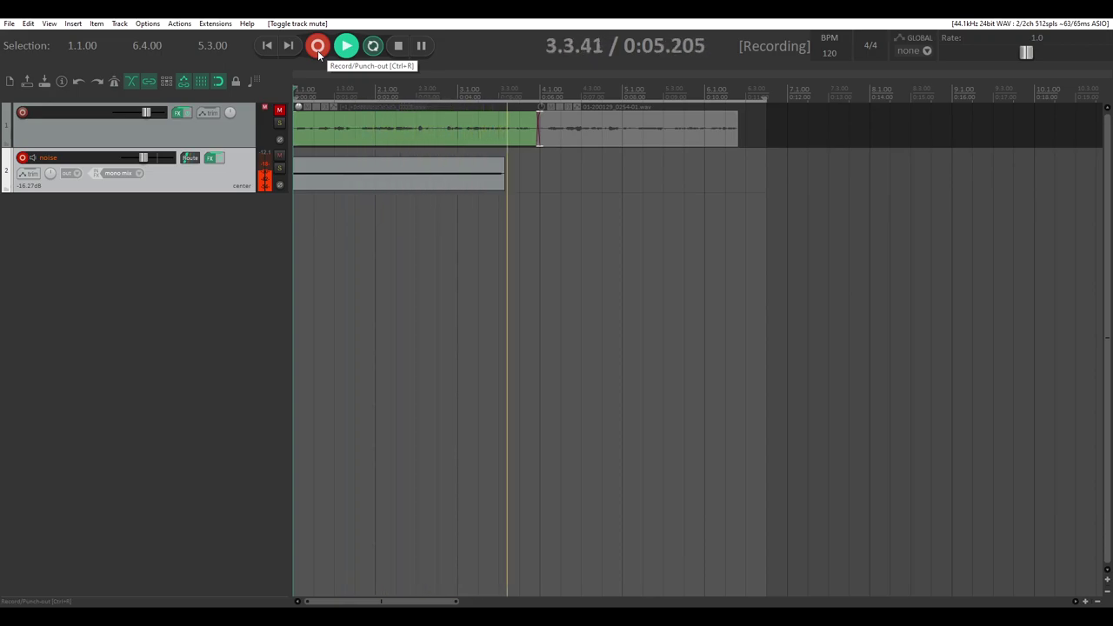
click(400, 47)
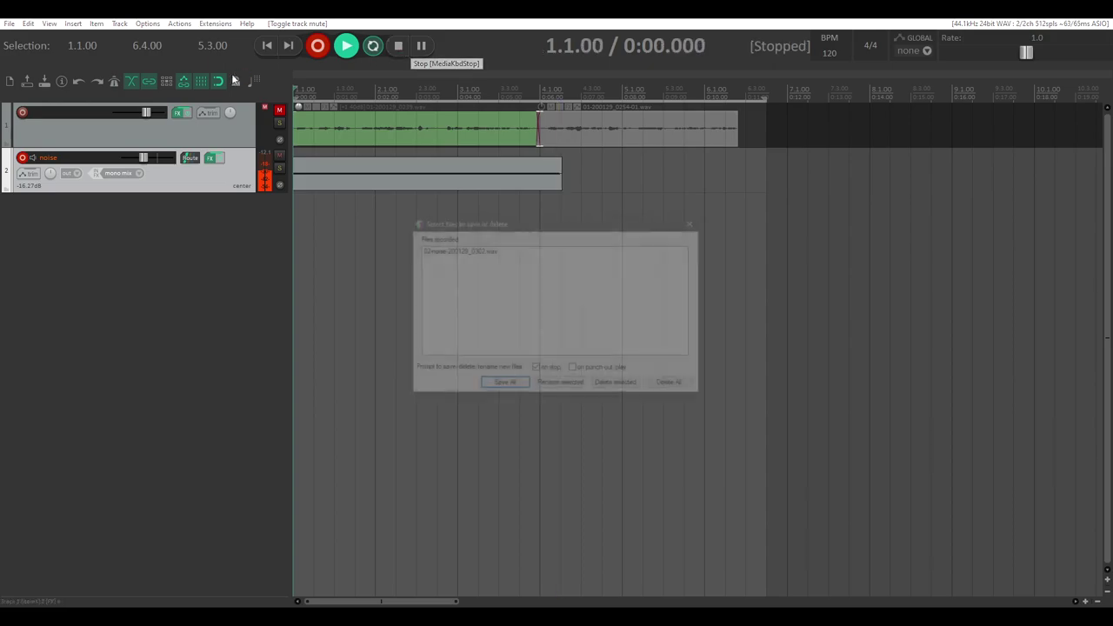
click(504, 385)
Step: Move the recorded noise item onto a new track below and delete the original noise generator track
drag(407, 181, 404, 255)
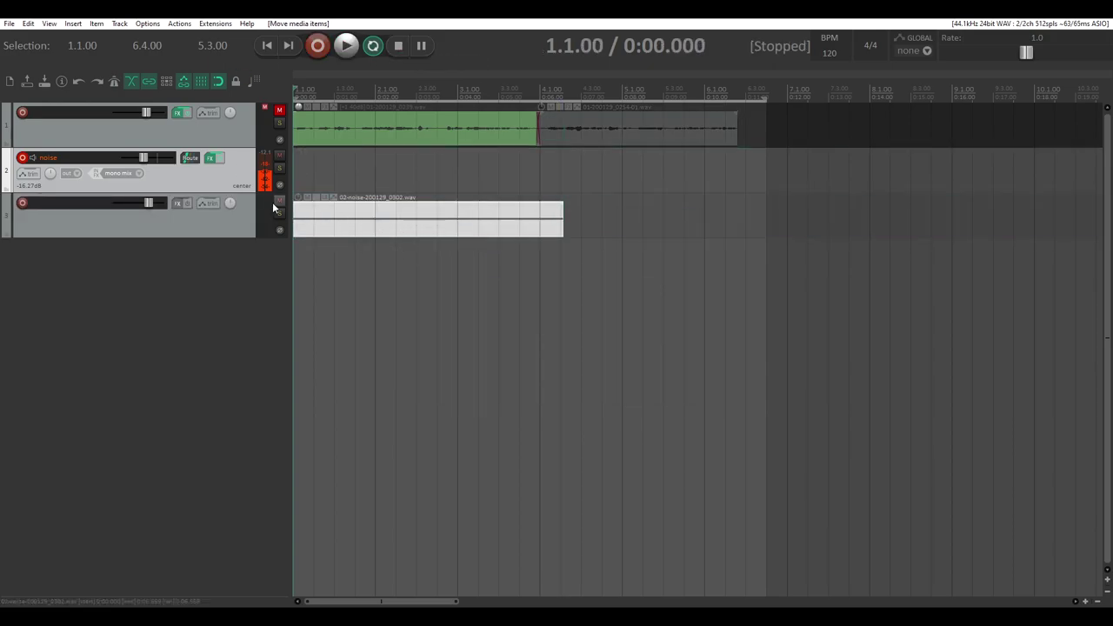
key(Delete)
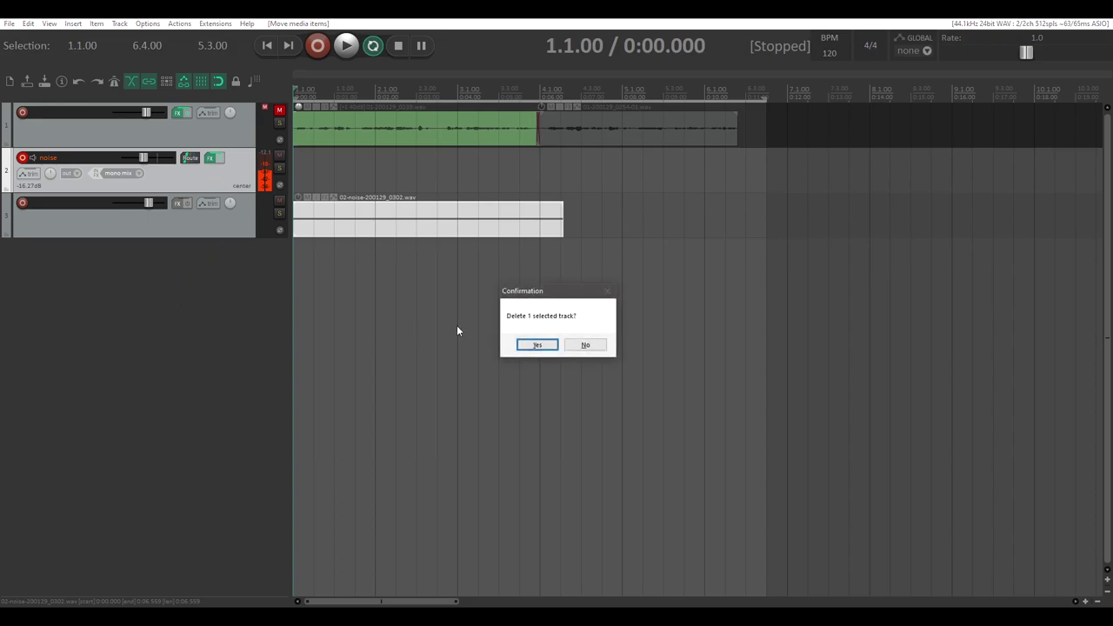
click(534, 344)
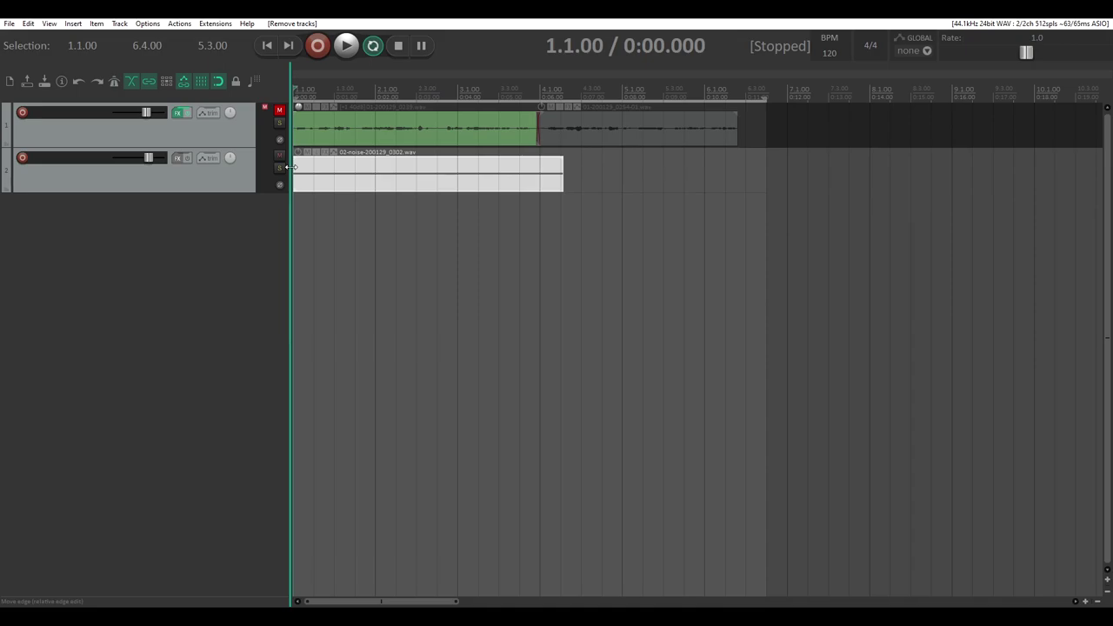
Step: Trim the noise item to end at 4.1.00 and copy it twice along its track with slight overlaps that crossfade
drag(562, 172, 533, 172)
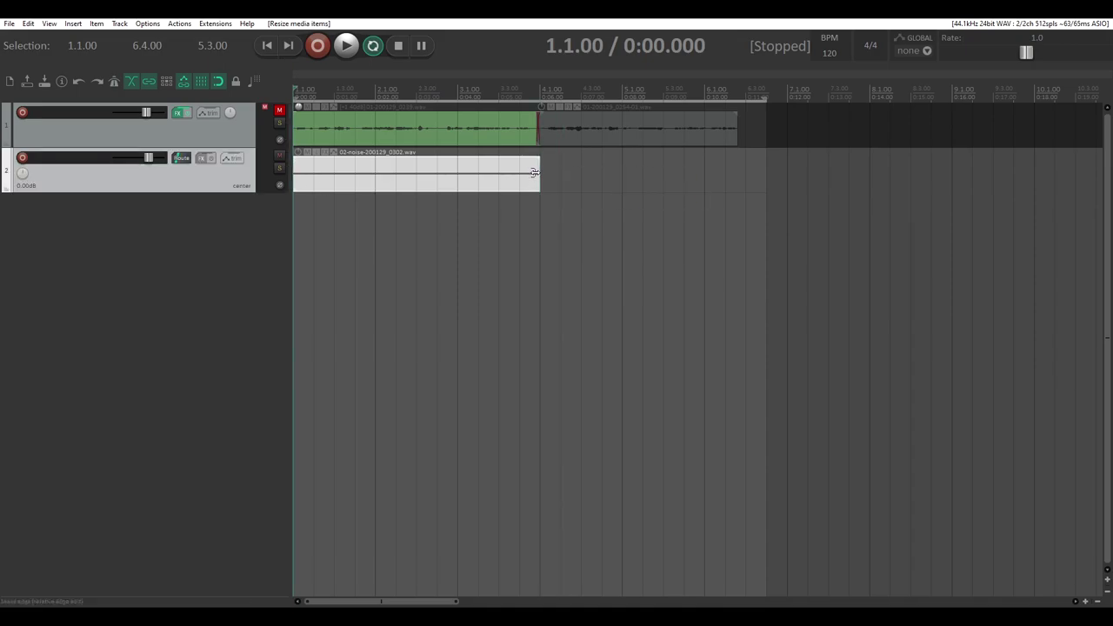
click(398, 179)
click(473, 122)
click(410, 170)
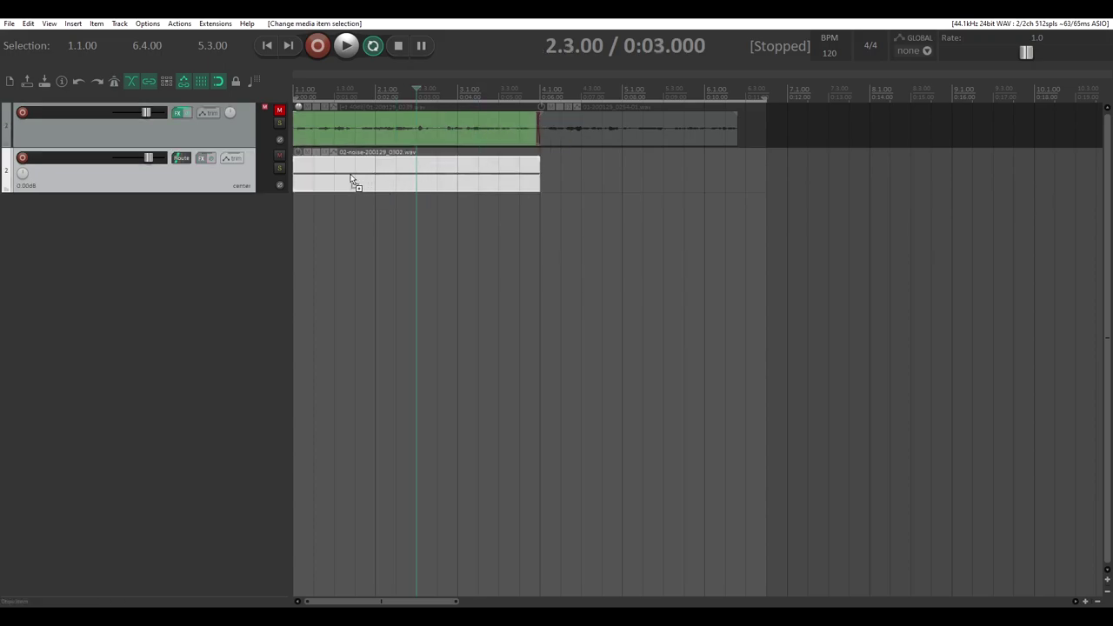
drag(331, 180, 790, 181)
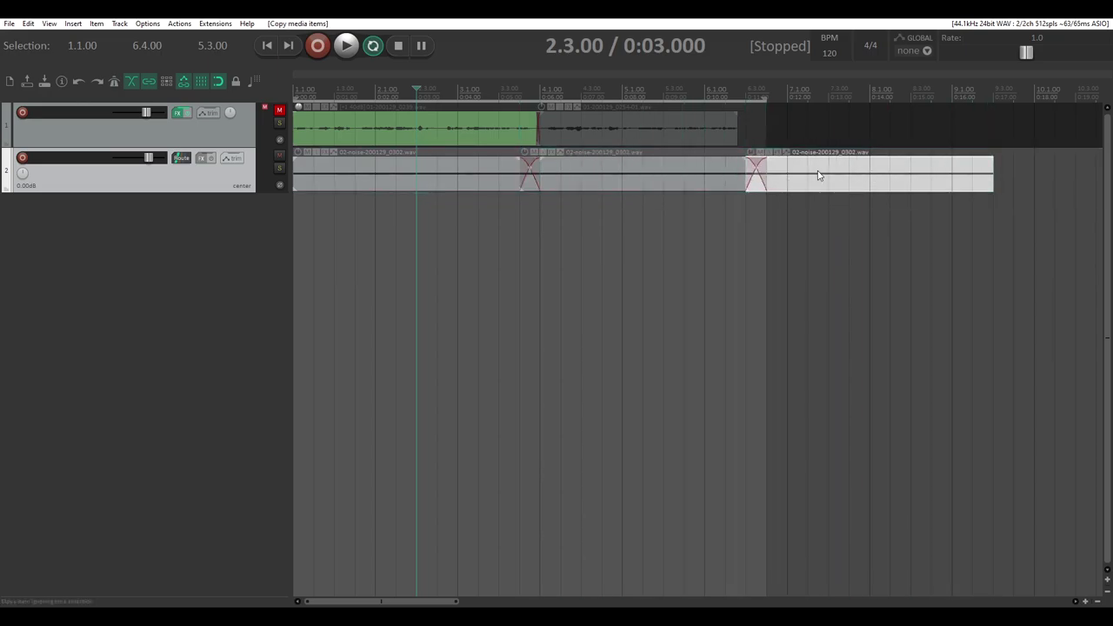
drag(452, 175, 623, 176)
click(643, 175)
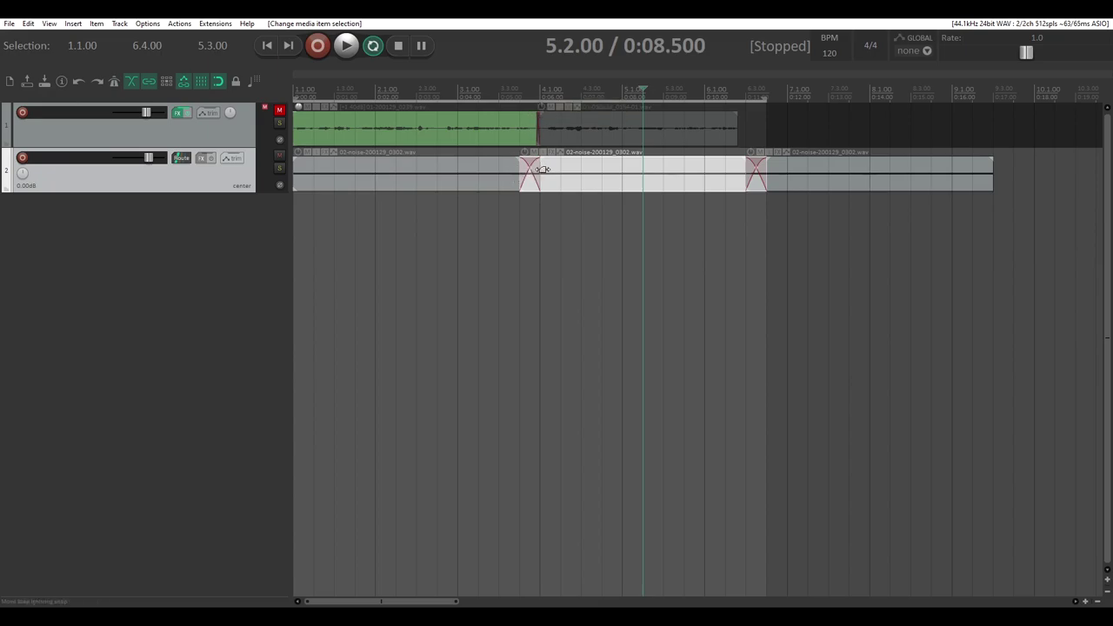
Step: Lower the noise track's volume to about -28 dB and play from 3.1.00 across the first crossfade
click(458, 92)
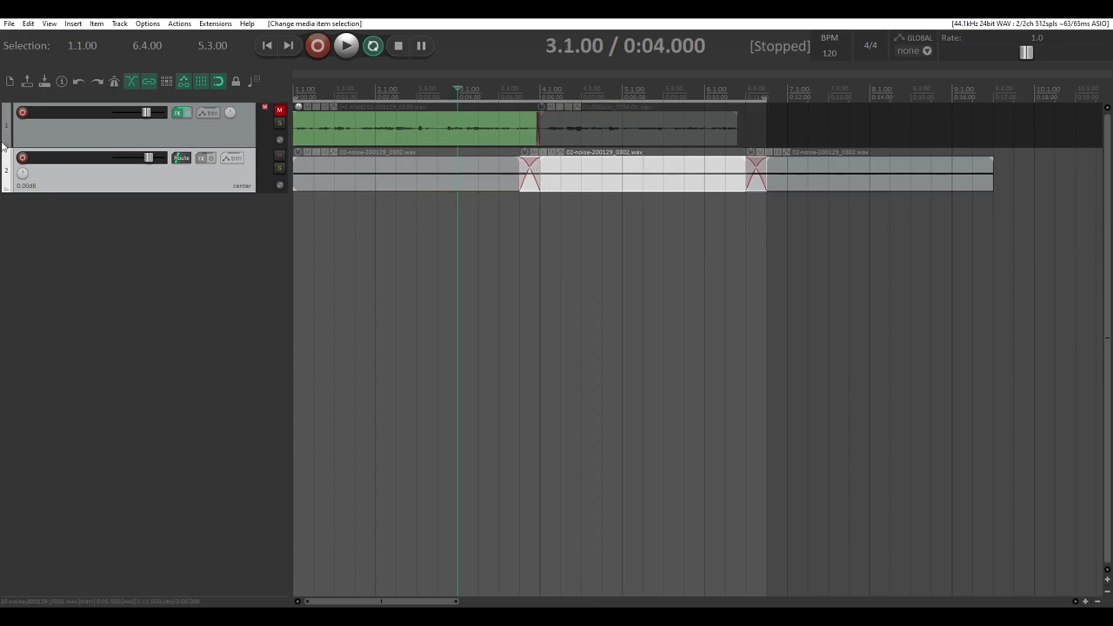
drag(154, 160, 135, 162)
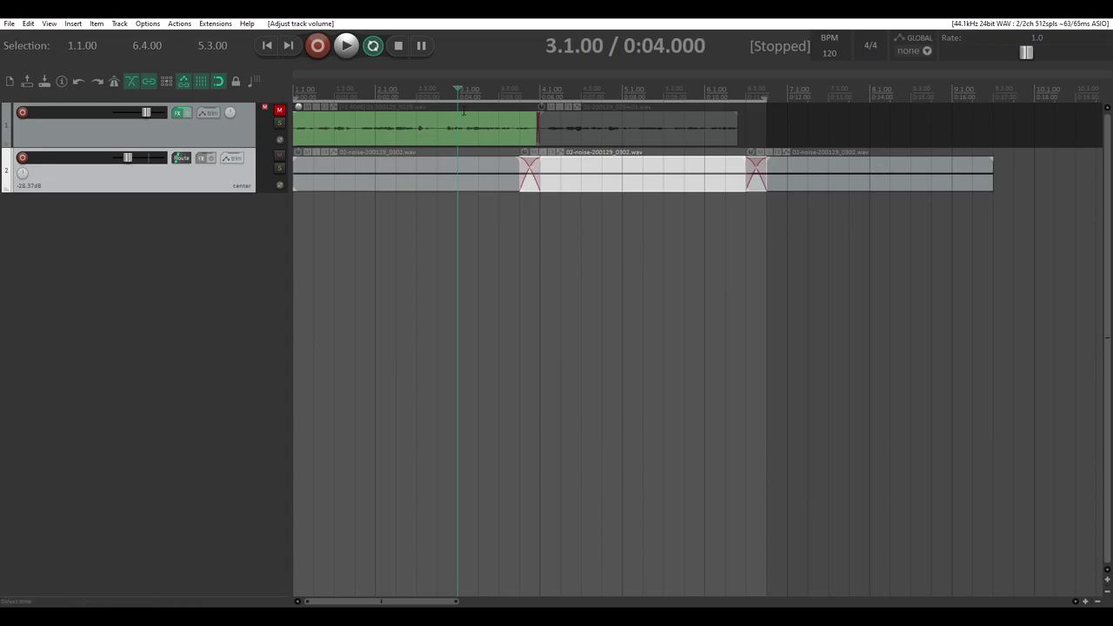
key(space)
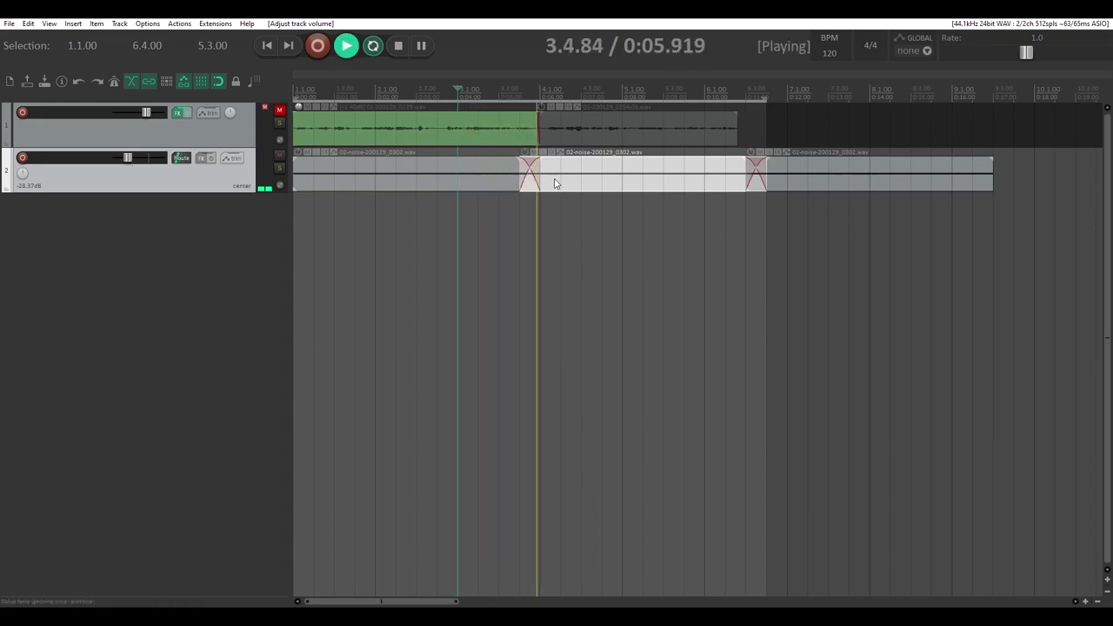
key(space)
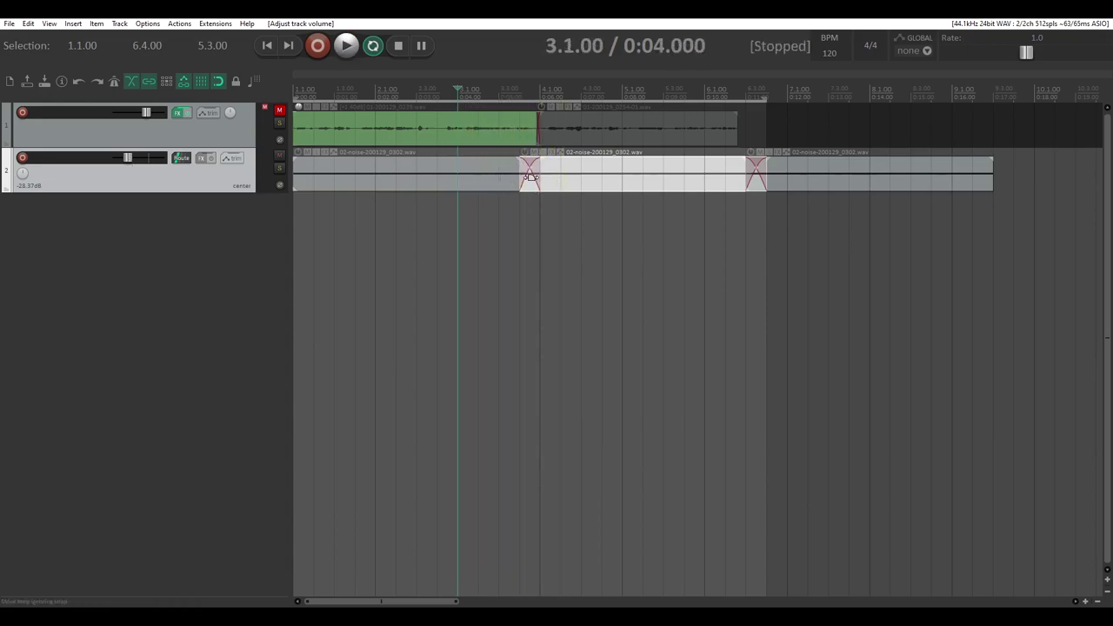
Step: Shift the copied noise items slightly later to shorten their crossfades, and unmute Track 1
drag(570, 180, 592, 189)
click(498, 174)
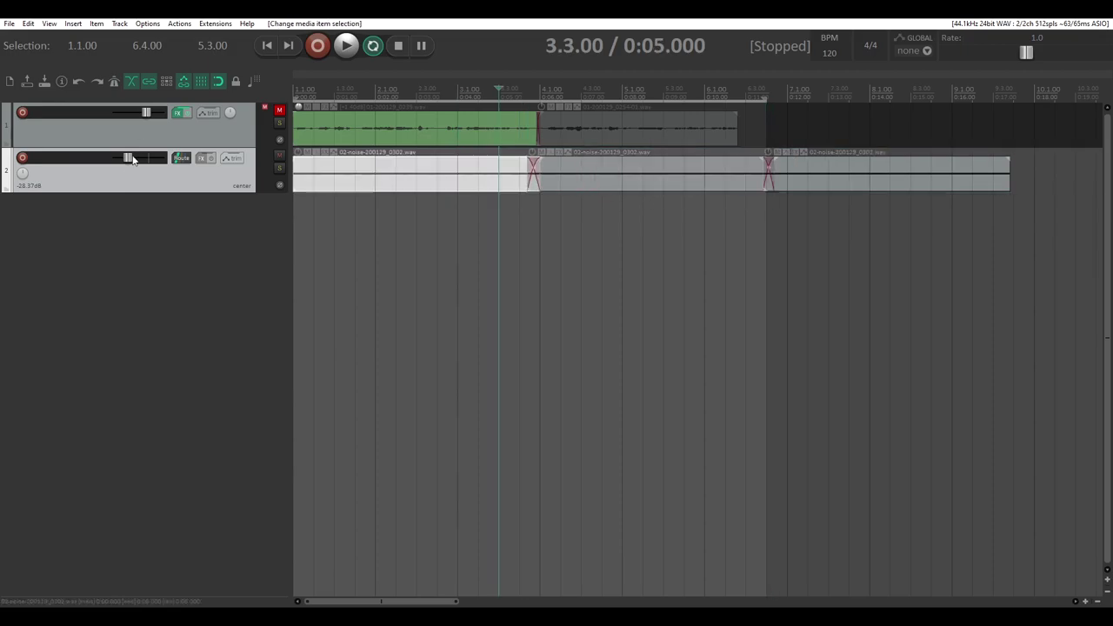
click(279, 111)
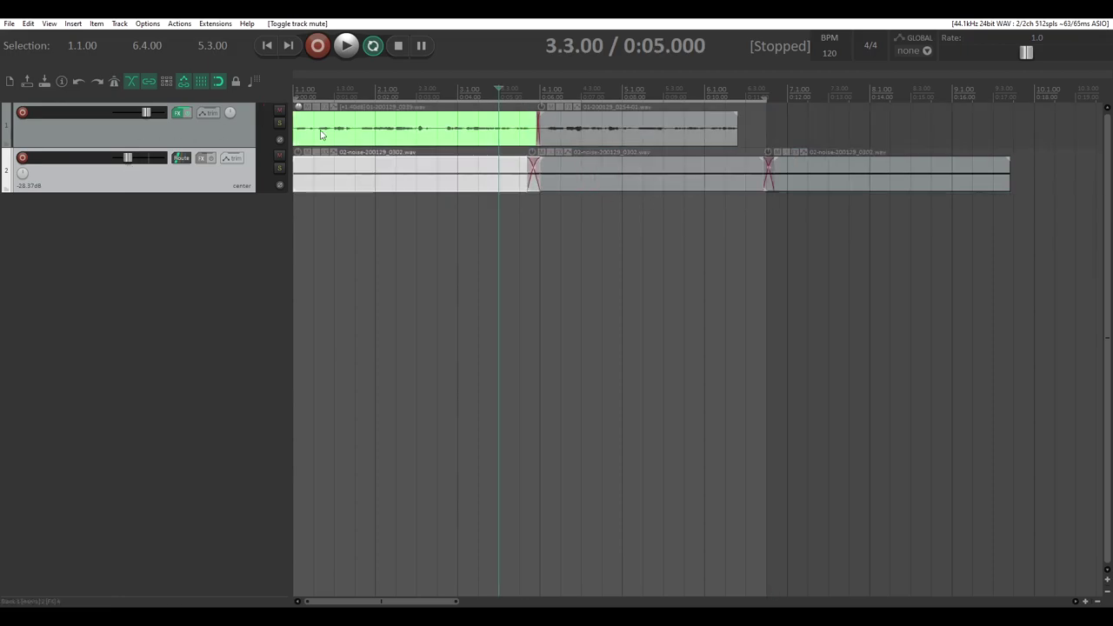
Step: Shorten the time selection to end at 6.1.00 and raise the noise track to about -13 dB while playing from the start
click(266, 53)
drag(765, 98, 704, 105)
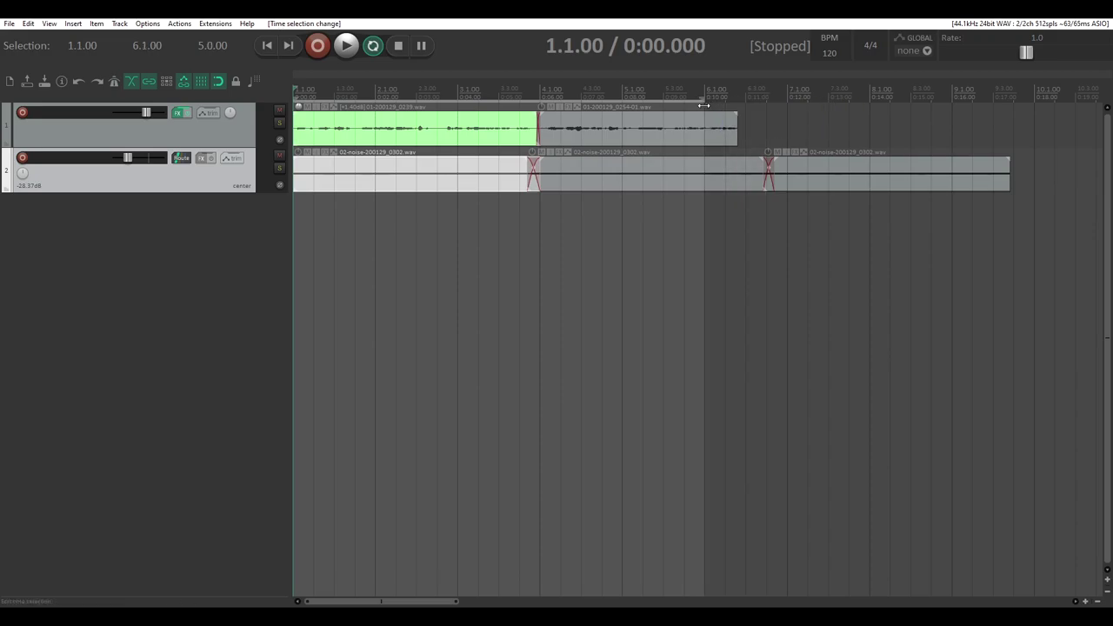
key(space)
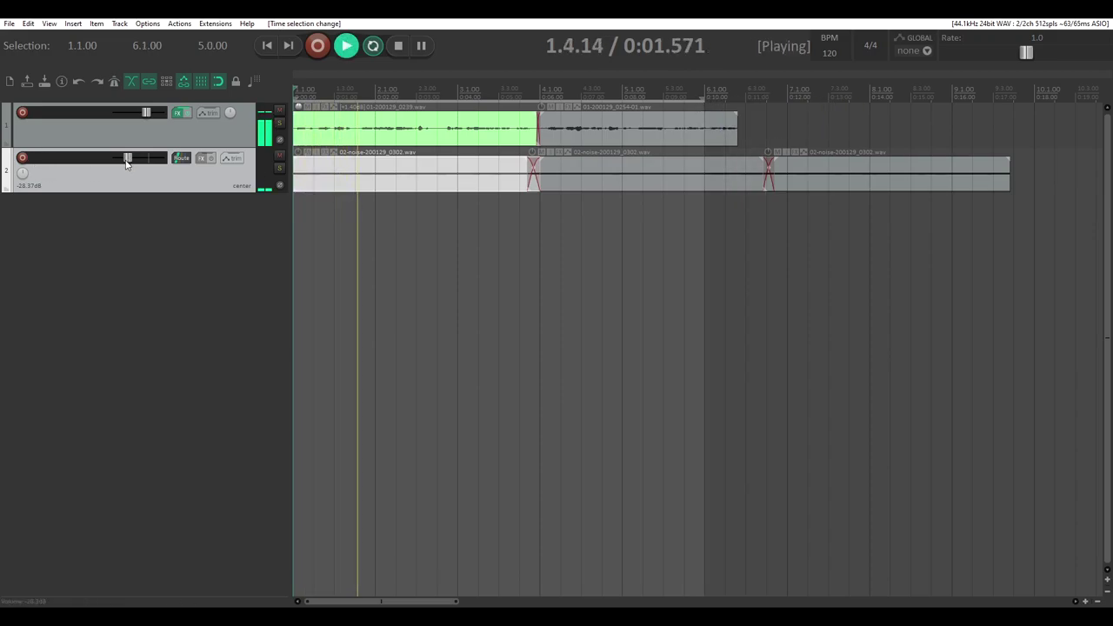
drag(127, 164, 137, 165)
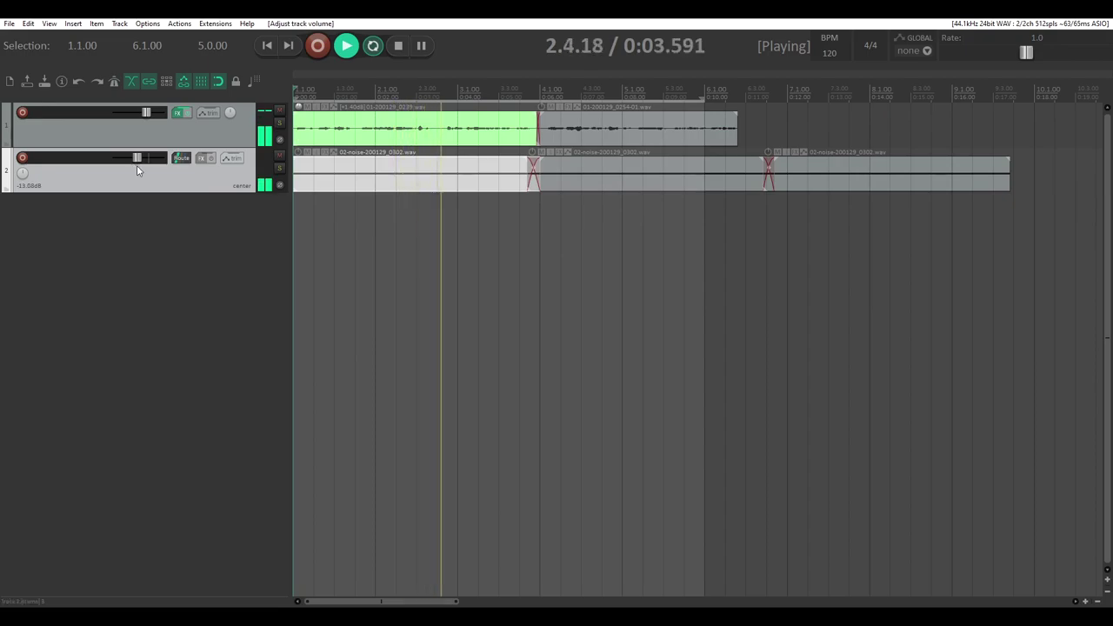
click(398, 50)
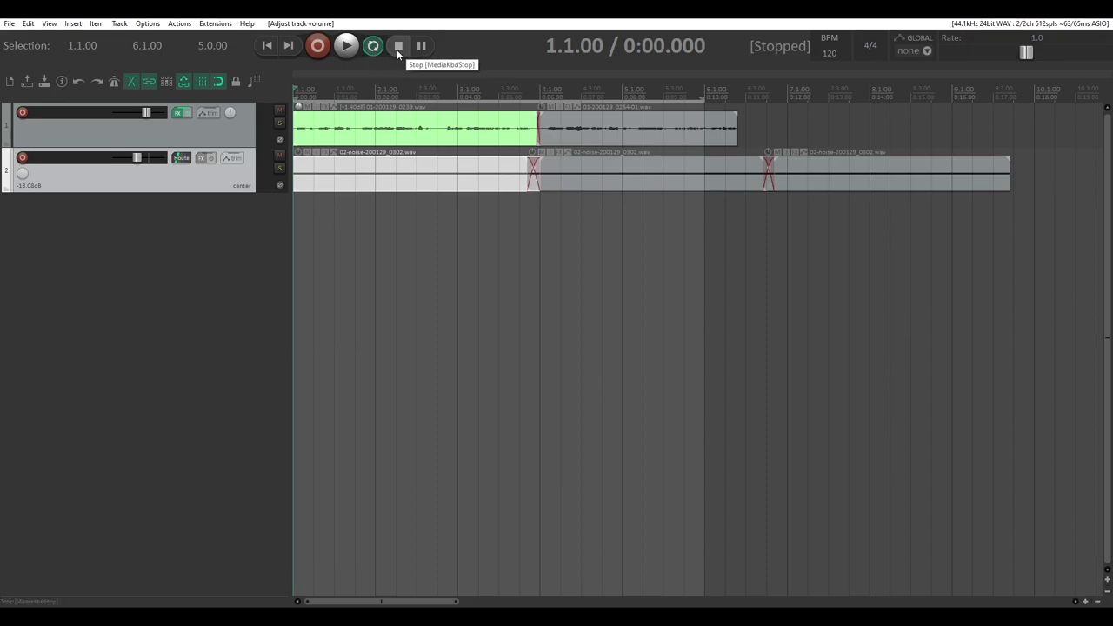
key(ctrl+z)
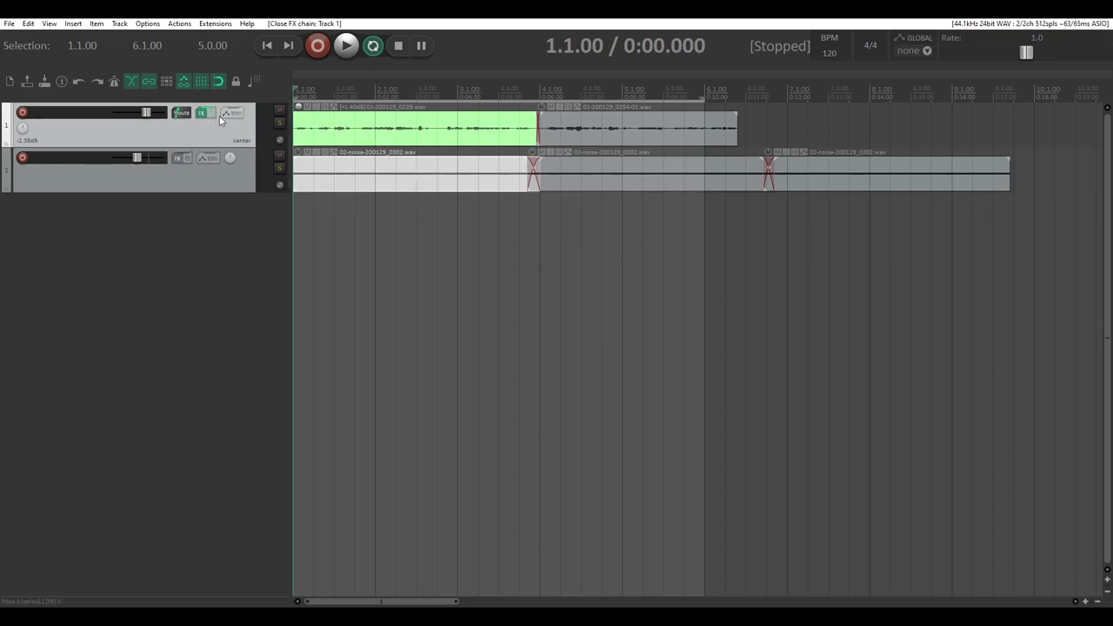
click(222, 181)
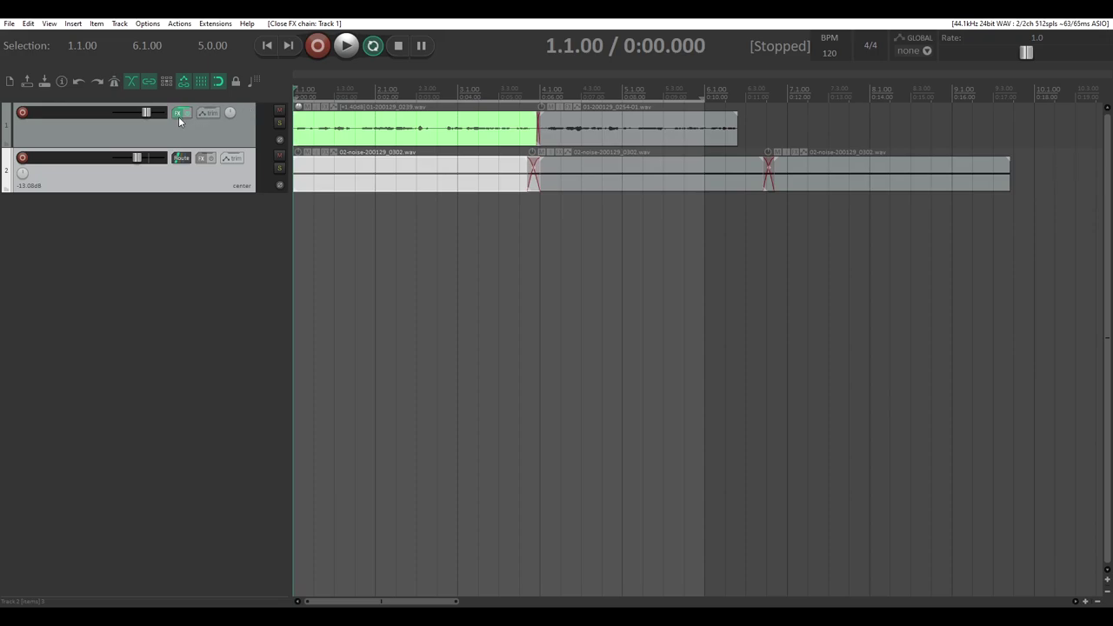
Step: Add a new track, move it above the others, and nest both existing tracks inside it as a folder
double_click(217, 225)
drag(213, 230, 184, 98)
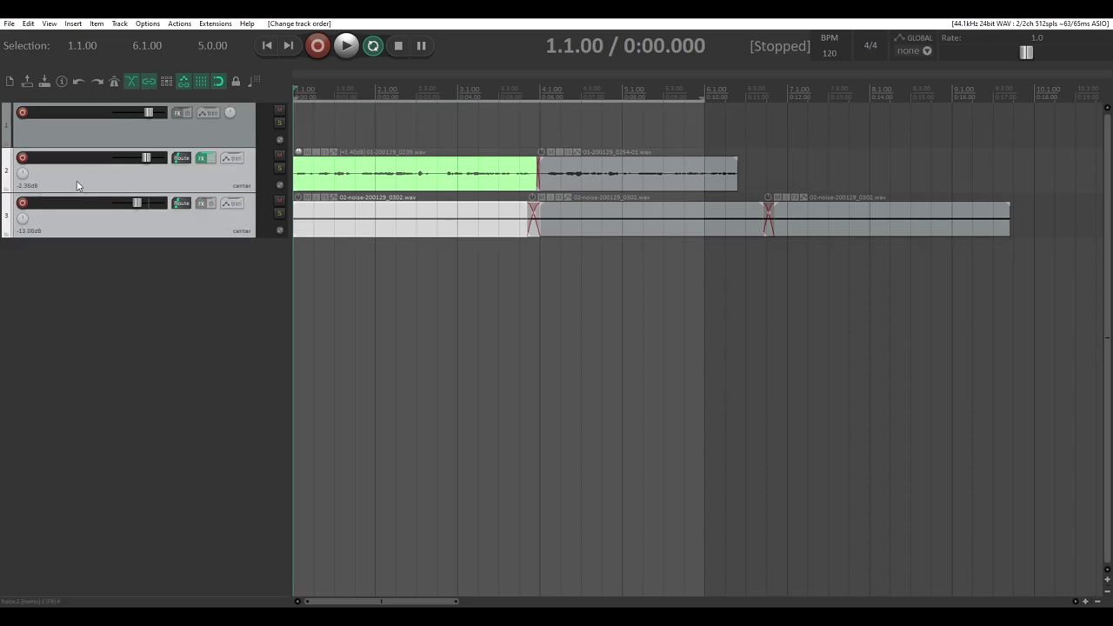
drag(82, 197, 186, 153)
drag(260, 140, 288, 133)
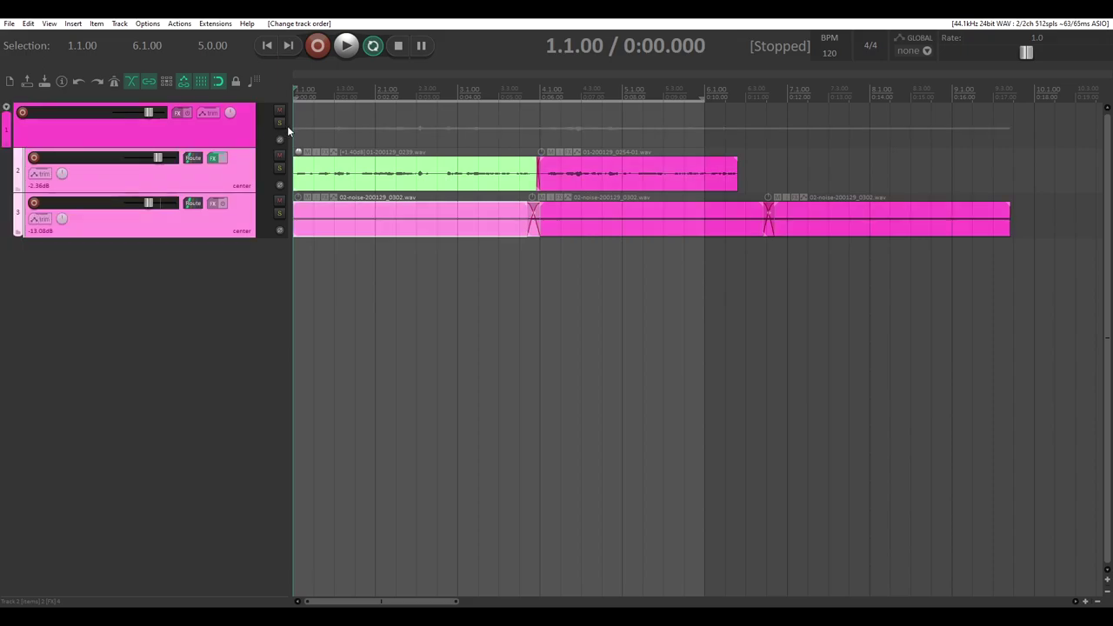
Step: Select the first recording on Track 2 and compact the folder so its child tracks show at small height
click(176, 128)
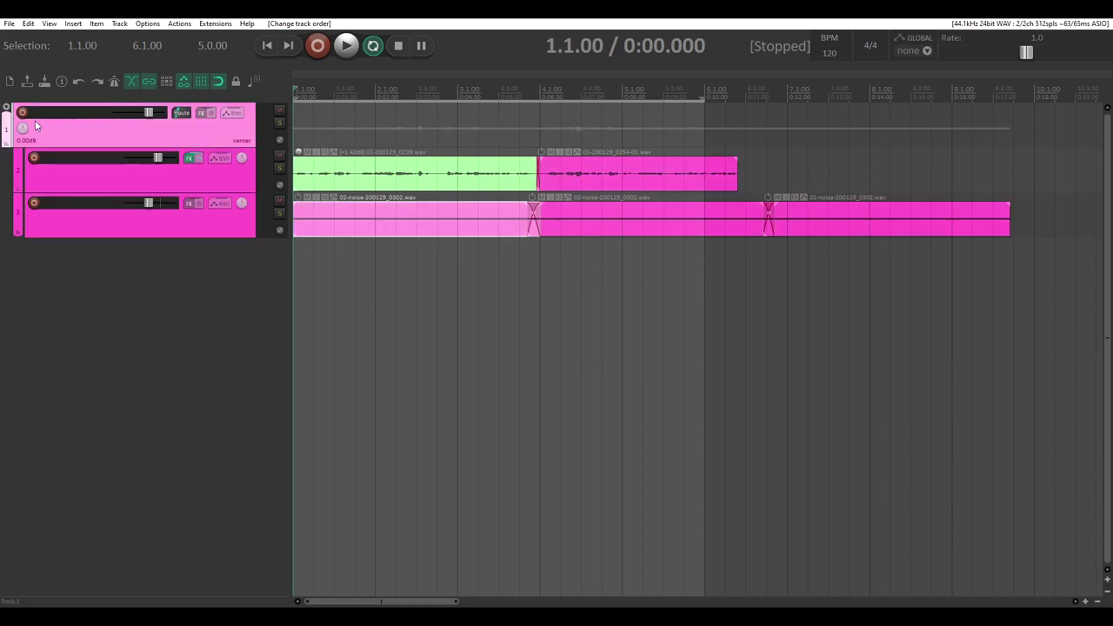
click(390, 179)
click(619, 178)
click(461, 178)
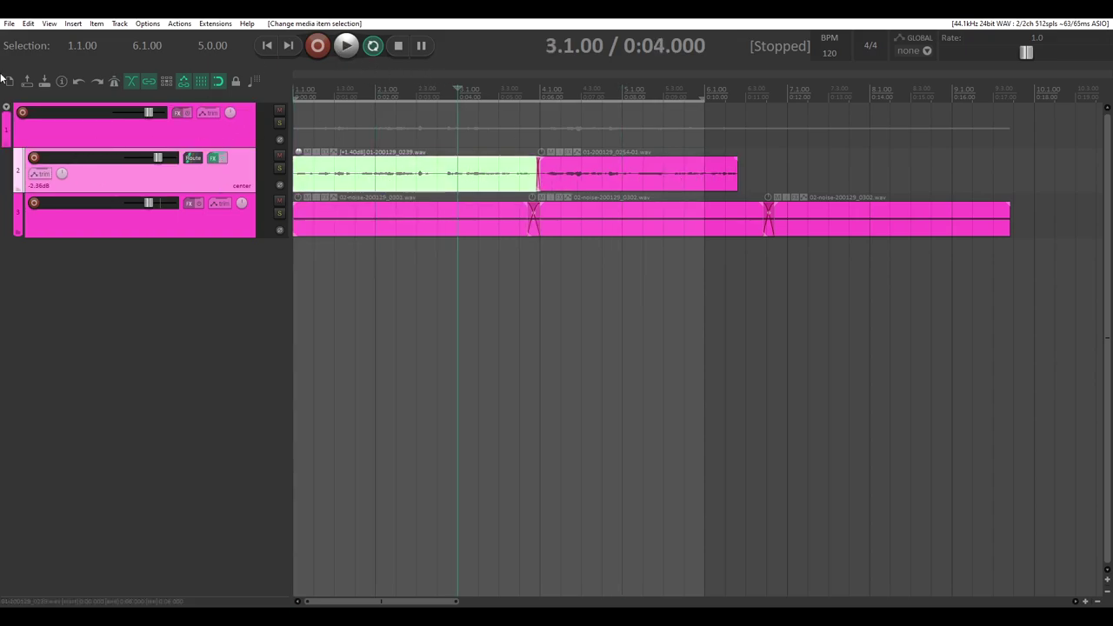
click(5, 114)
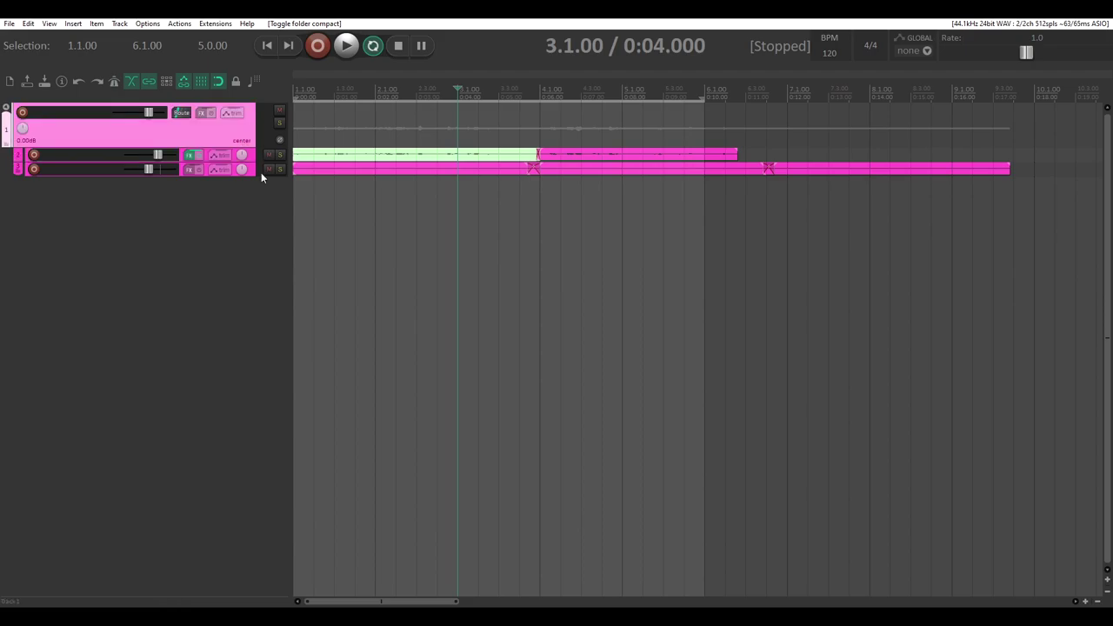
Step: Set the folder track and its two child tracks to one random color
right_click(251, 166)
mouse_move(340, 391)
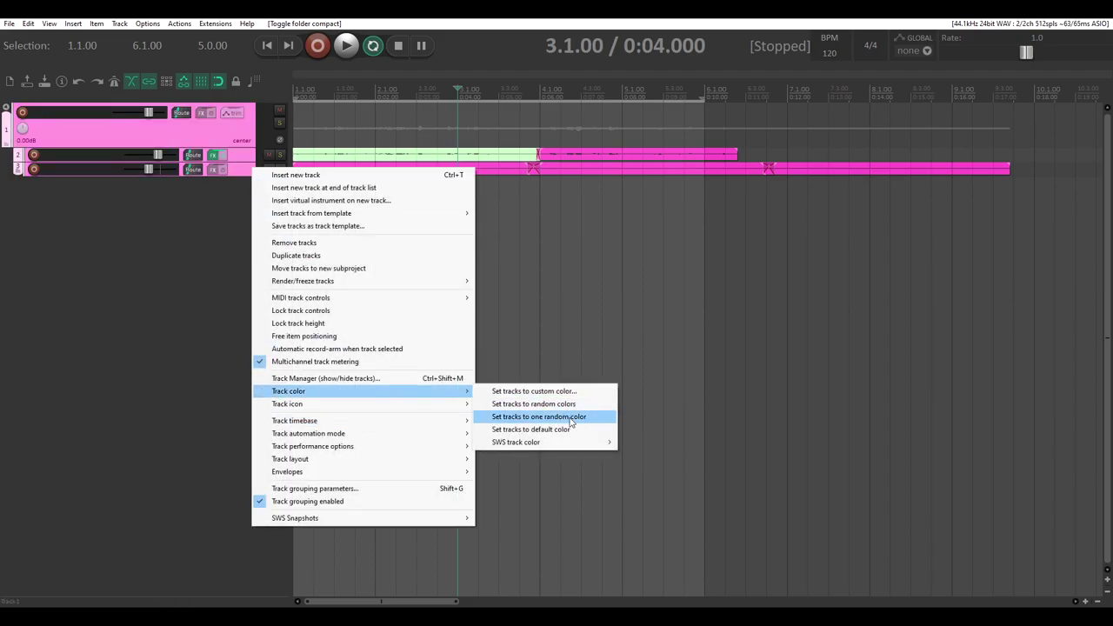
click(570, 418)
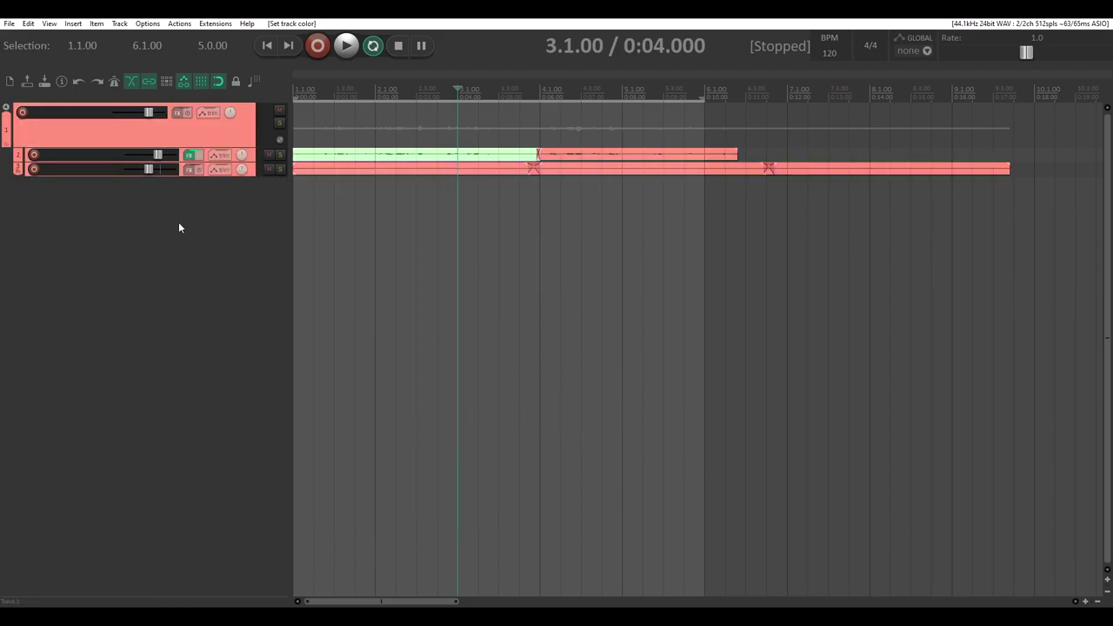
Step: Expand the folder and copy Track 2's effects chain to the folder track, bypassing the effects on Track 2
click(5, 114)
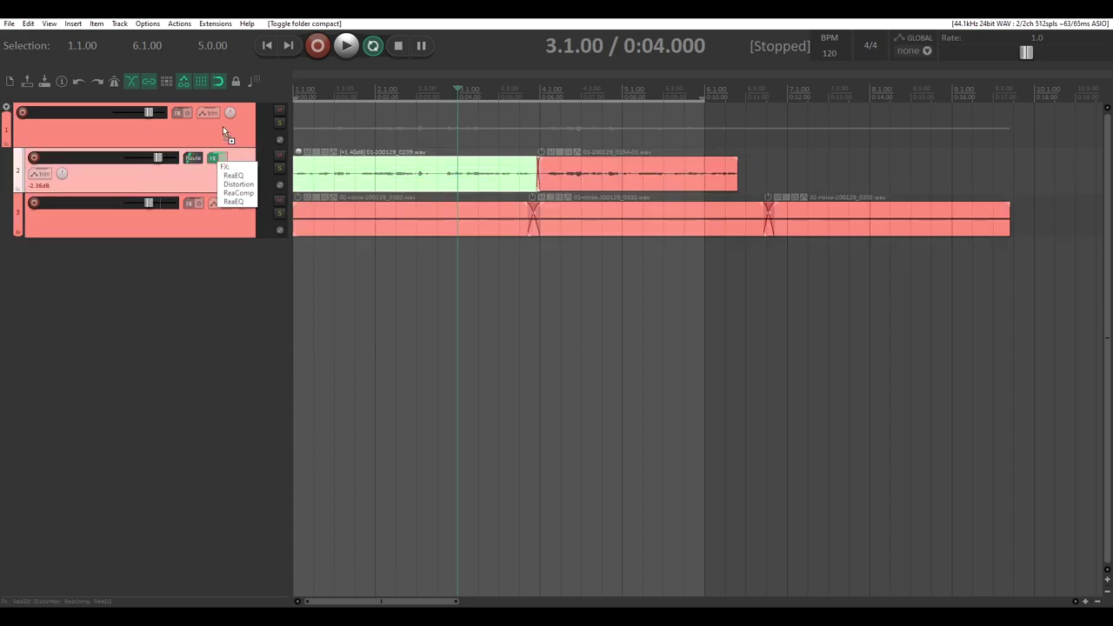
click(179, 112)
drag(191, 100, 170, 122)
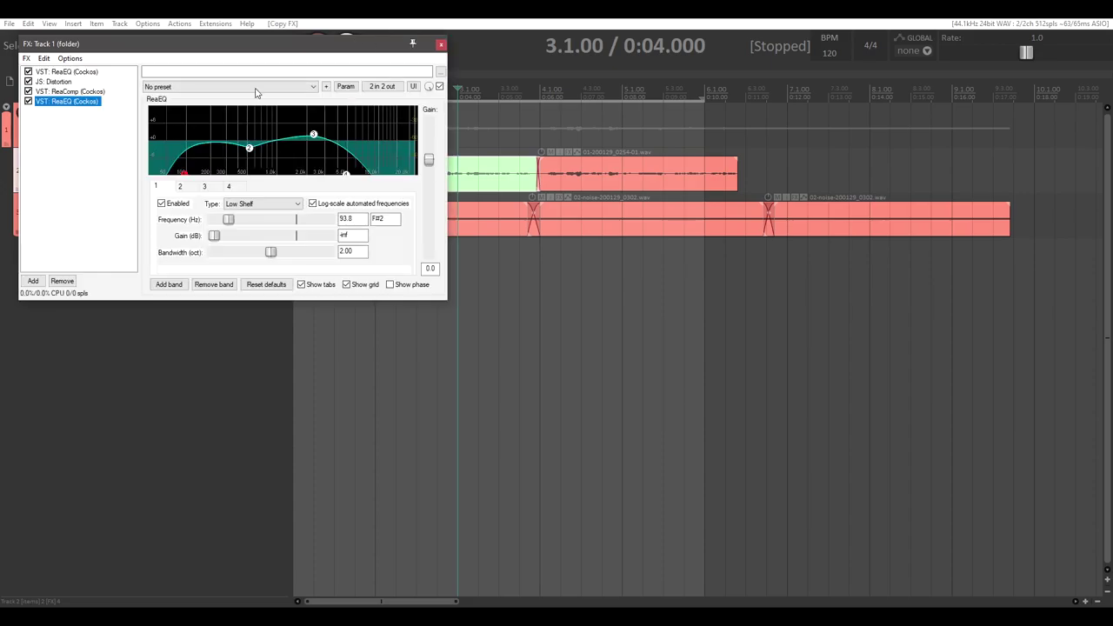
click(441, 43)
click(223, 158)
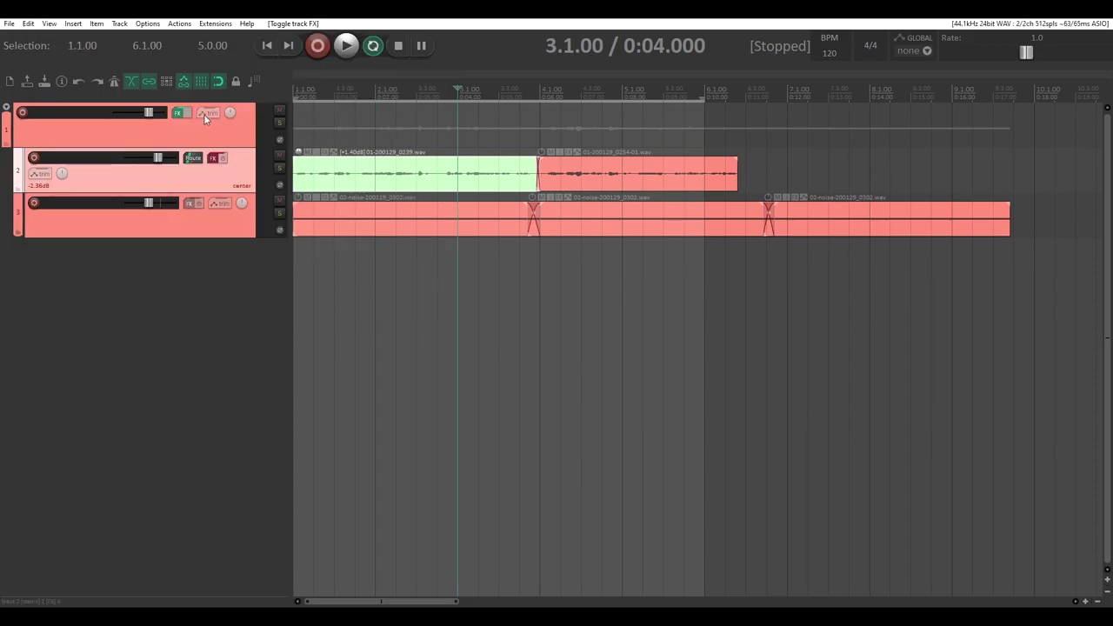
Step: Lower the folder track to about -7.4 dB and the noise track to about -18 dB while playing from the start
drag(148, 112, 145, 118)
click(269, 45)
key(space)
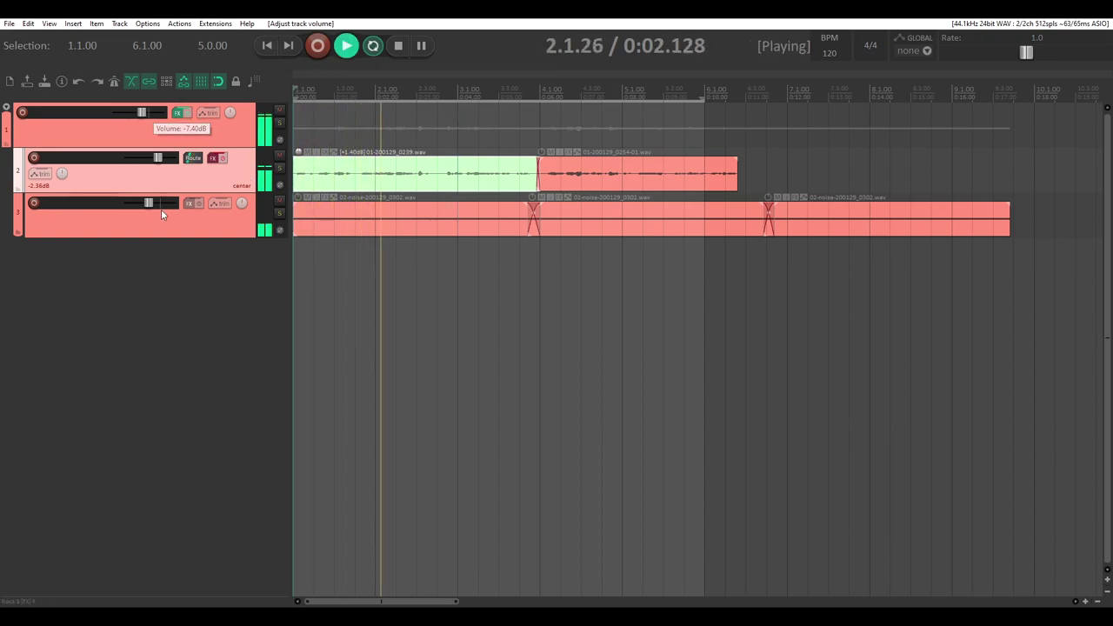
drag(147, 203, 144, 203)
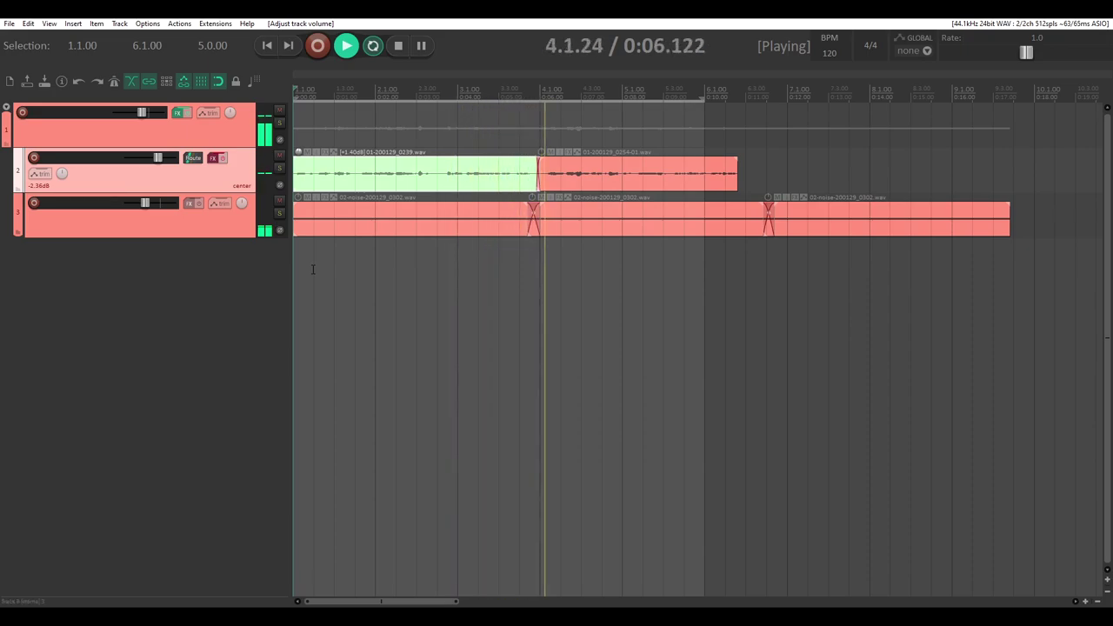
Step: Move the second recording on Track 2 slightly later to leave a gap, and extend the time selection to 7.1.00
drag(562, 189, 589, 184)
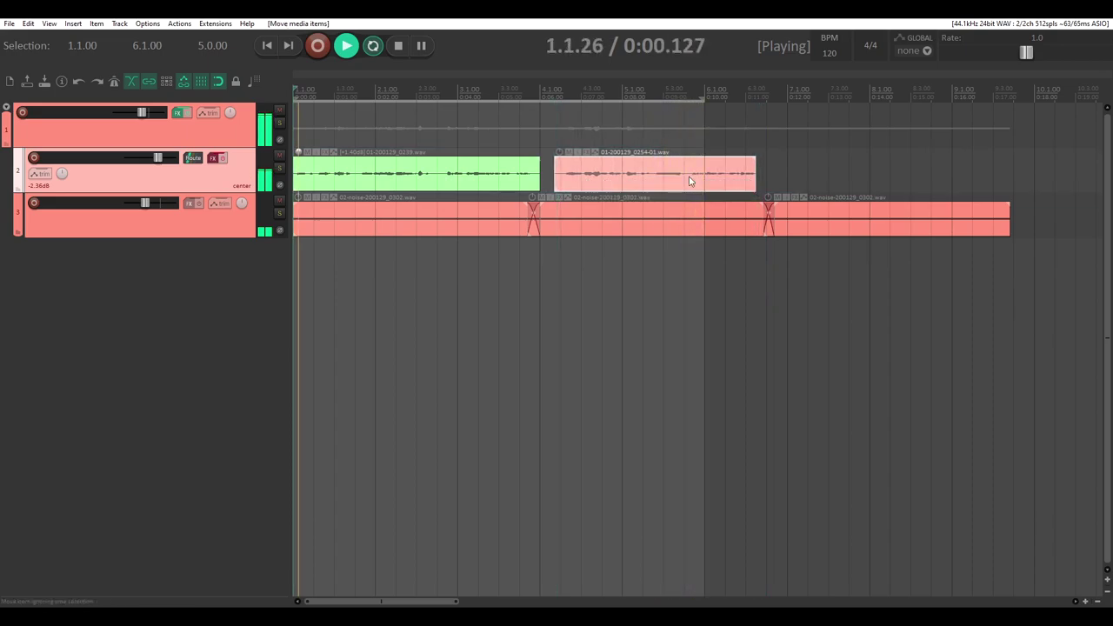
key(space)
drag(704, 228, 768, 228)
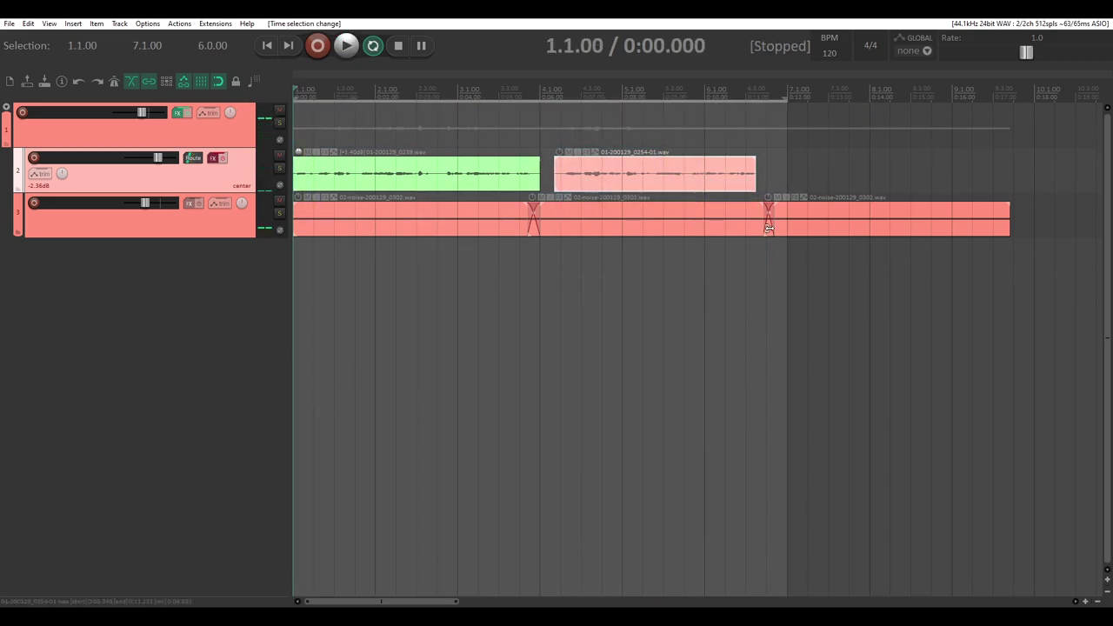
Step: Delete the third noise item on Track 3 and shorten the second one to end at about 11.5 seconds
click(826, 220)
key(Delete)
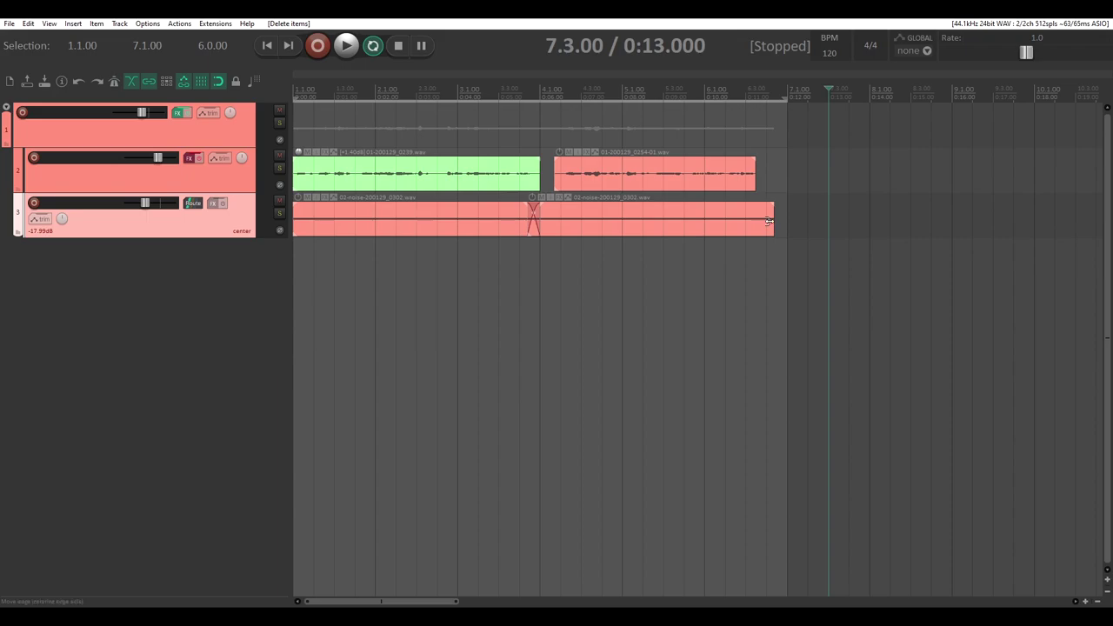
drag(773, 224, 766, 224)
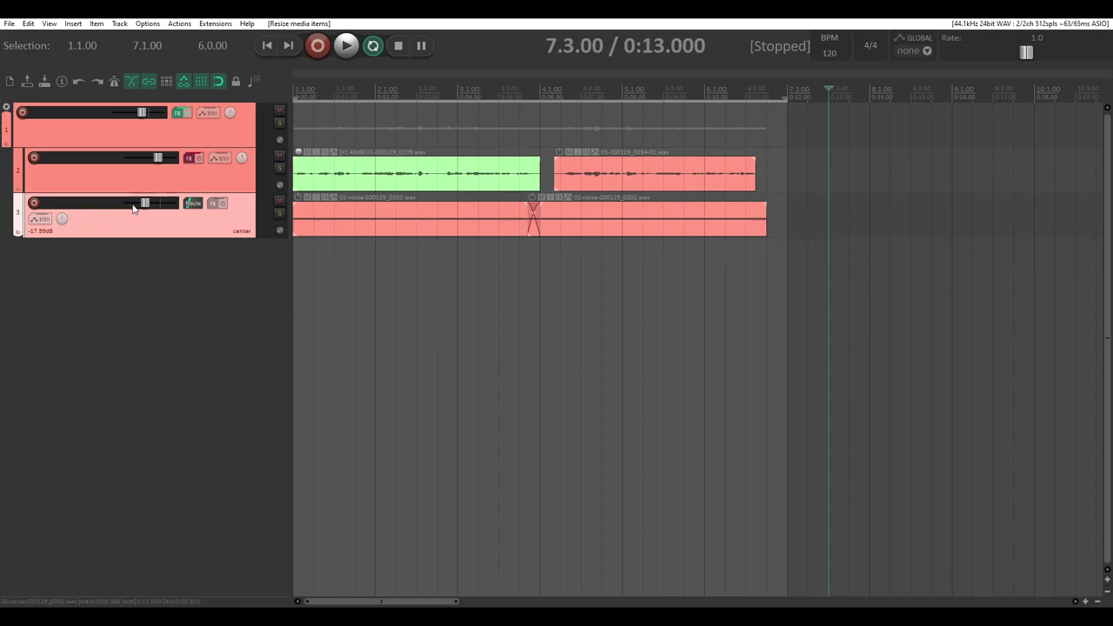
Step: Lower Track 3 to about -22 dB and add the ReaGate (Cockos) effect to it, filtering the plugins by "gate"
drag(145, 207, 143, 207)
key(f)
drag(553, 154, 825, 165)
drag(244, 61, 465, 272)
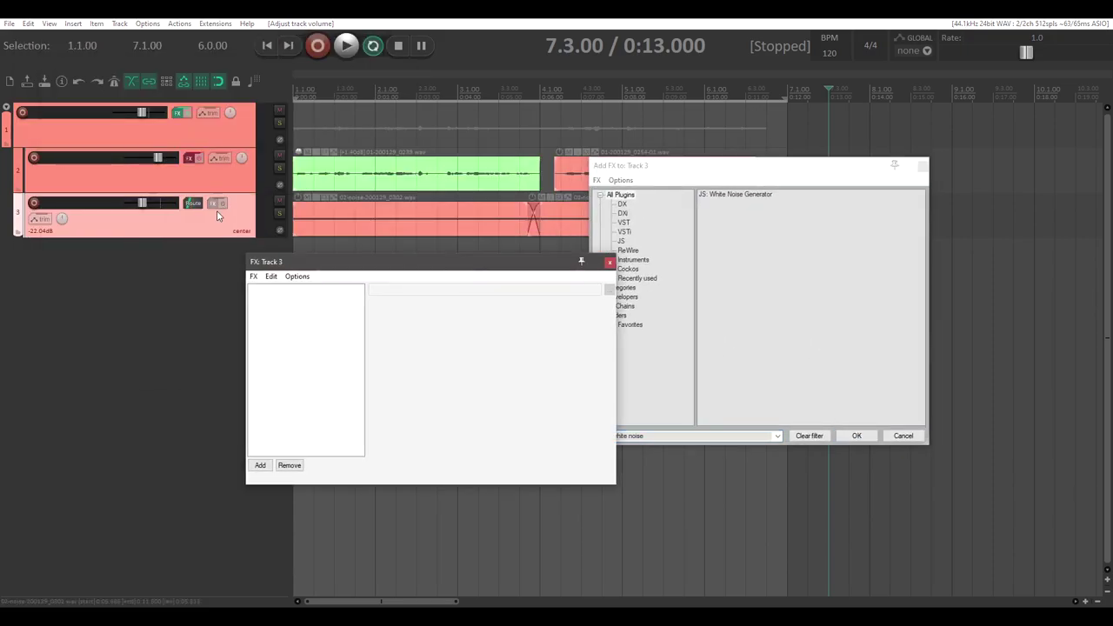
click(820, 300)
key(BackSpace)
key(BackSpace)
key(BackSpace)
key(BackSpace)
key(BackSpace)
key(BackSpace)
key(BackSpace)
key(BackSpace)
key(BackSpace)
key(BackSpace)
key(BackSpace)
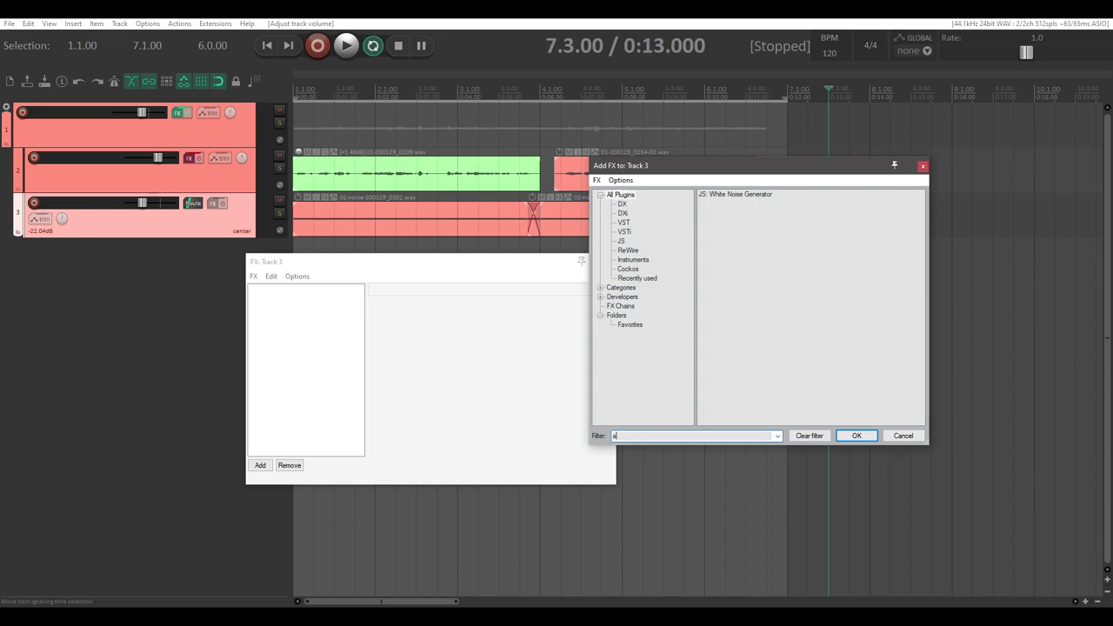
text(gate)
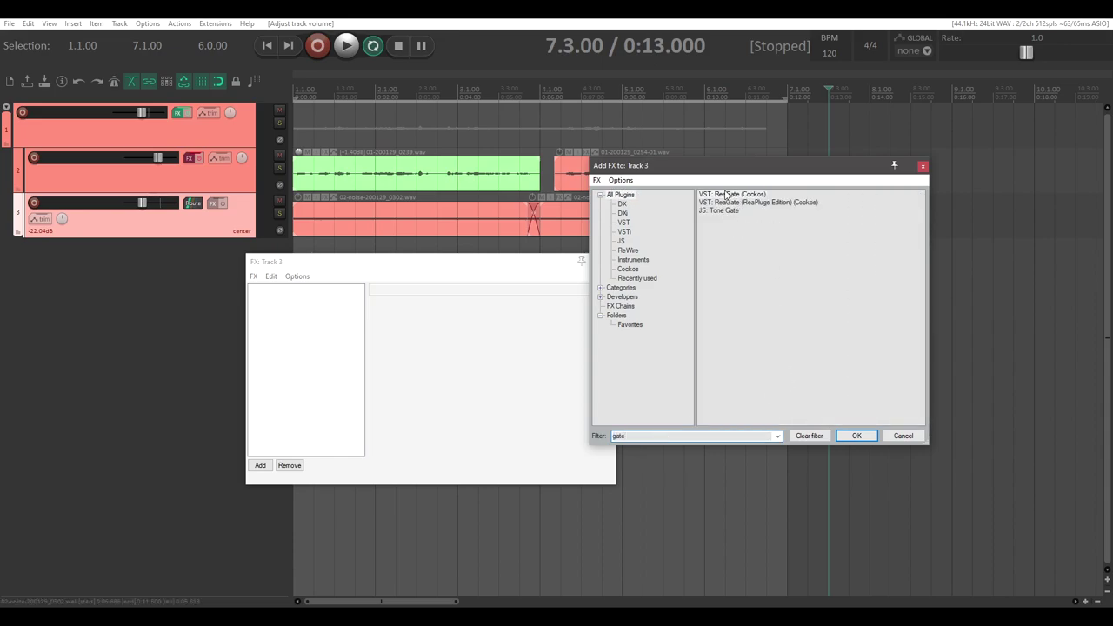
click(545, 305)
key(Return)
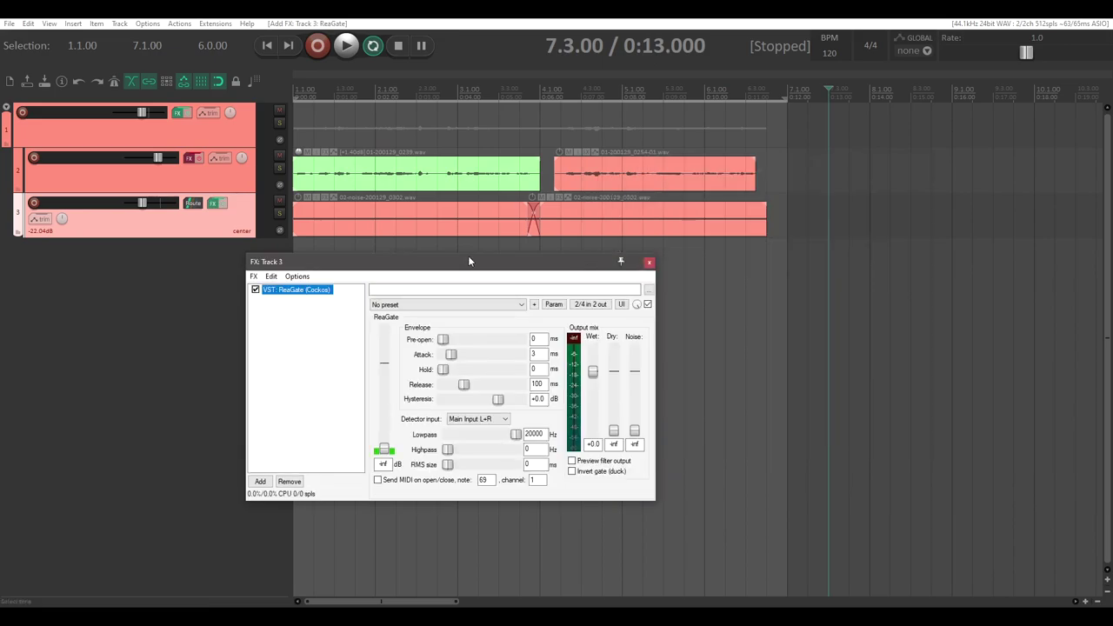
drag(468, 257, 541, 226)
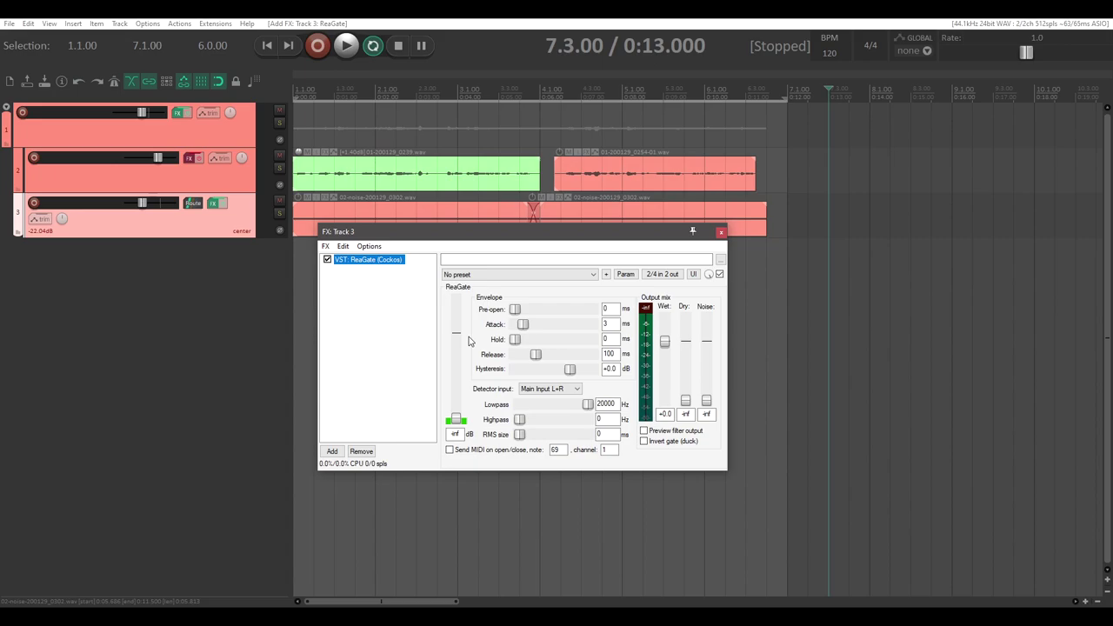
Step: Remove ReaGate from Track 3's effects chain and undo the removal
key(Delete)
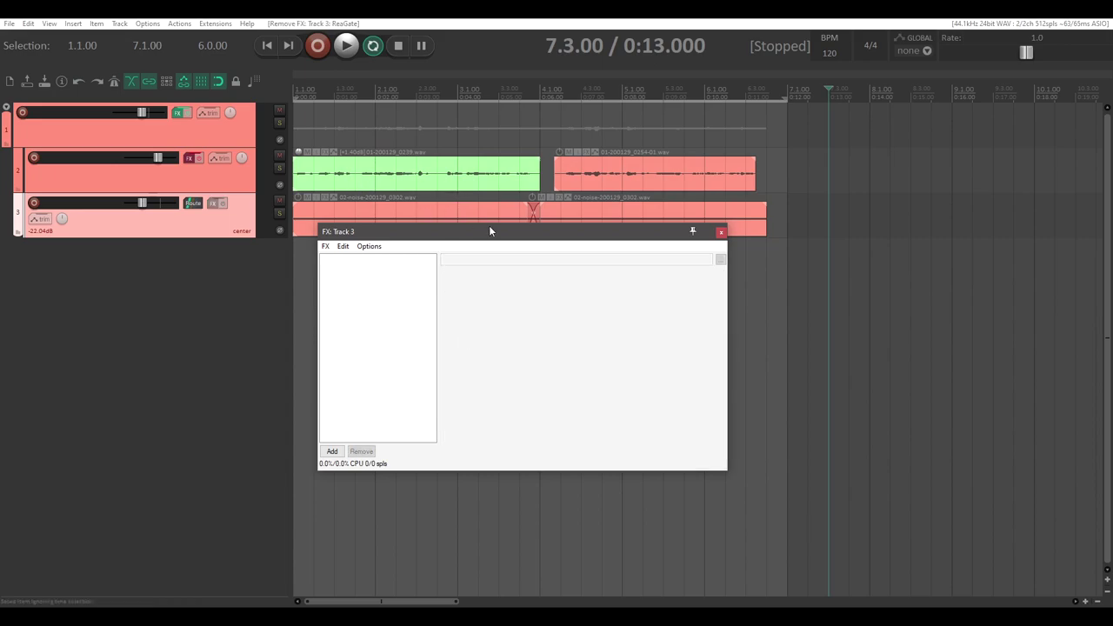
key(ctrl+z)
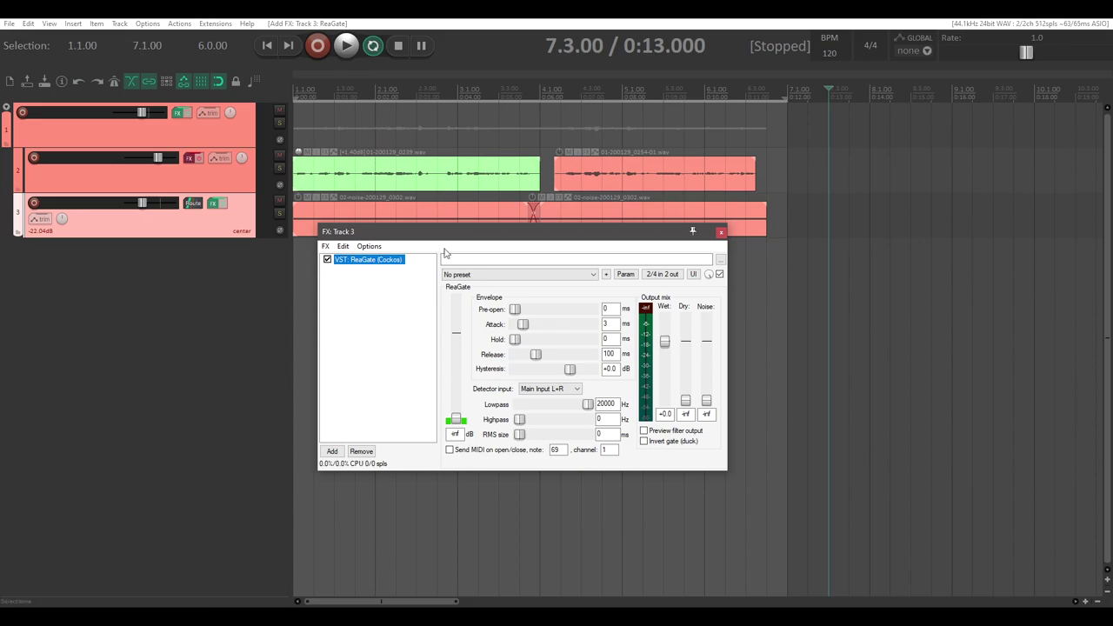
drag(450, 238, 379, 237)
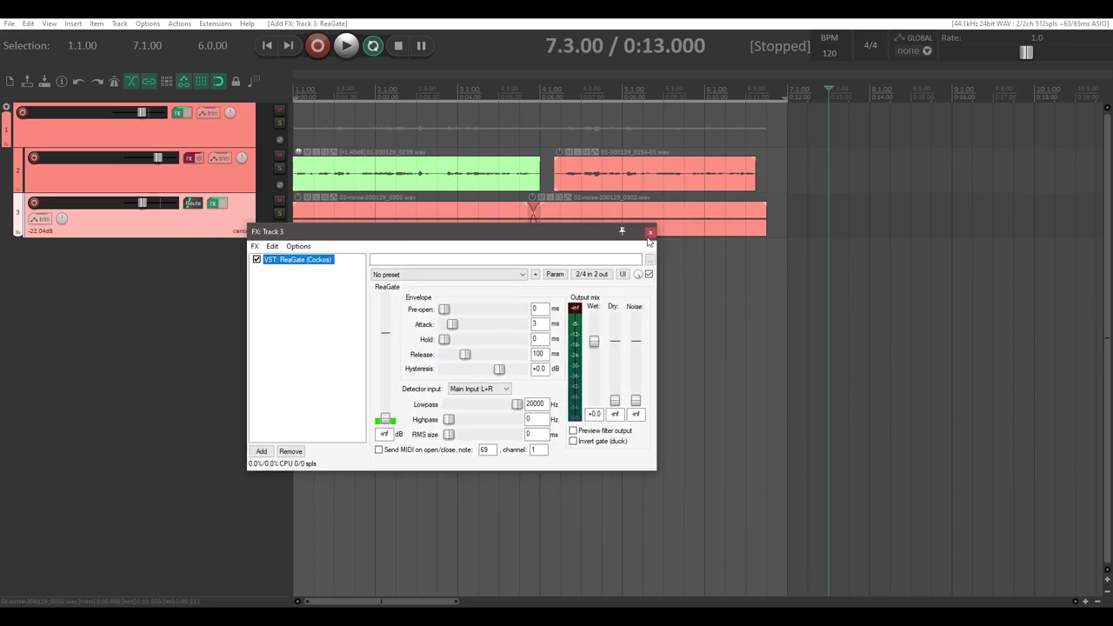
Step: Close the effects window and name Track 2 "voice" and Track 3 "noise"
click(649, 233)
click(206, 170)
double_click(79, 162)
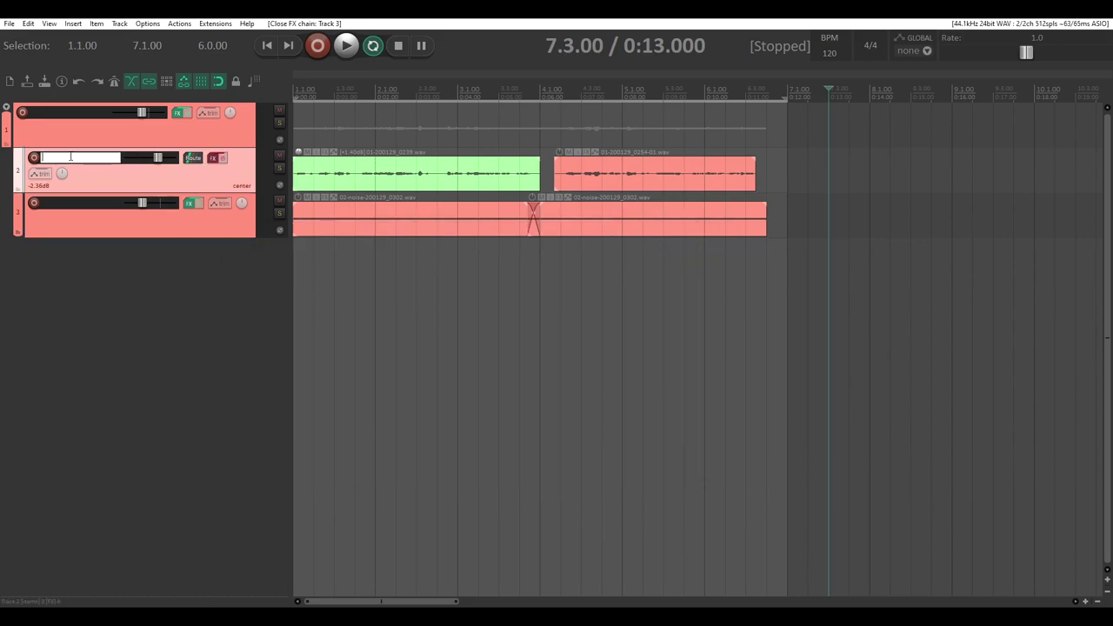
text(voice)
key(Return)
double_click(95, 205)
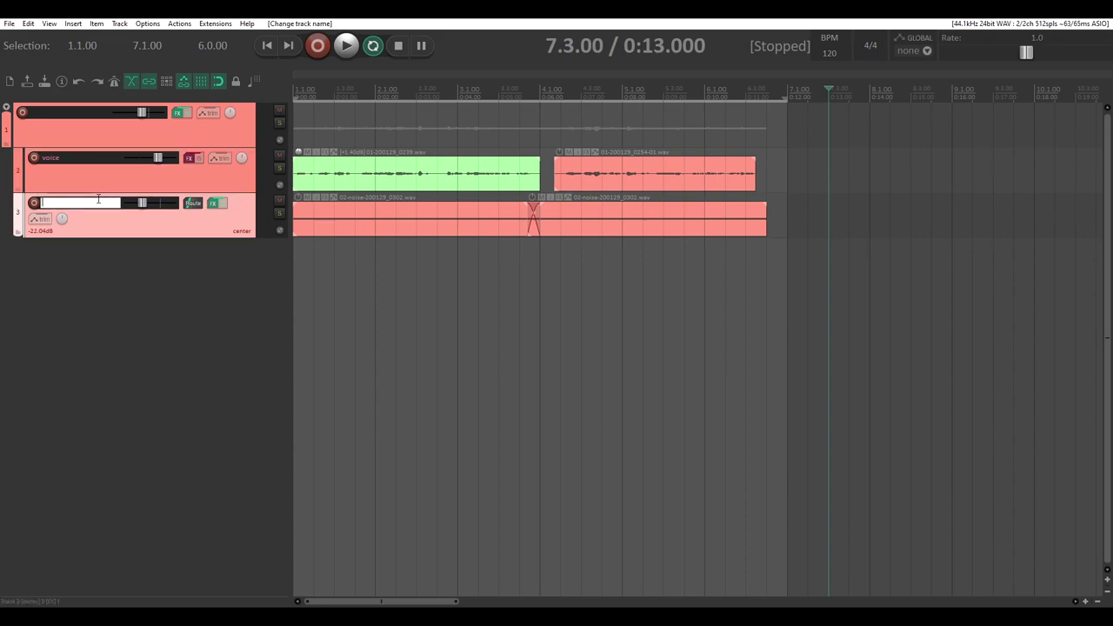
text(noise)
key(Return)
Step: Create a send from the voice track to the noise track, routing its audio to new receiving channels 3/4
click(88, 169)
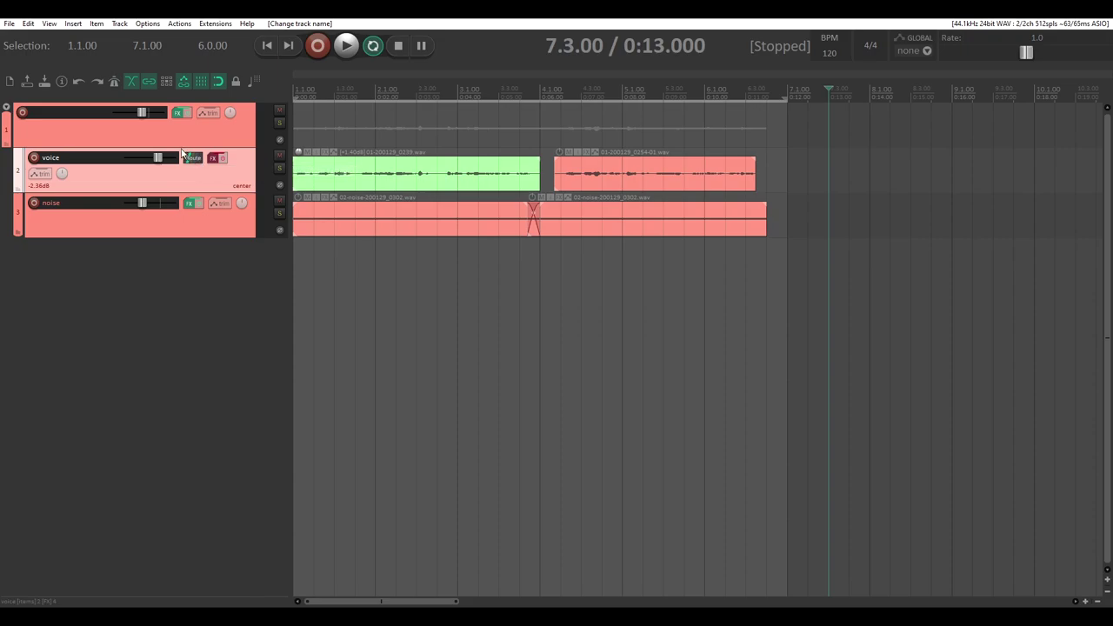
drag(233, 220, 373, 256)
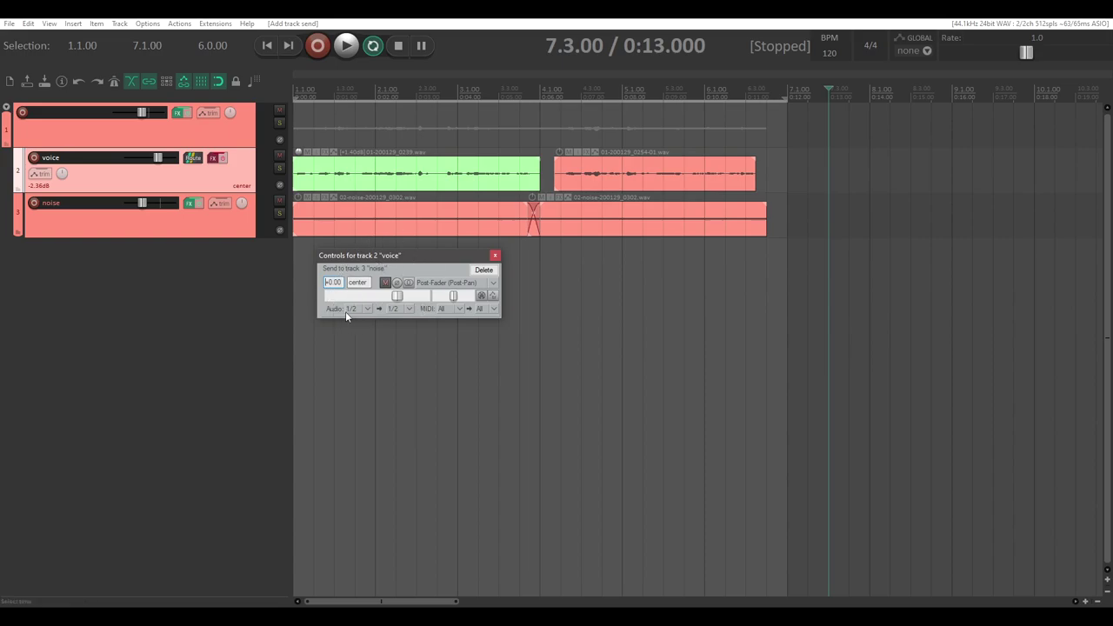
click(410, 310)
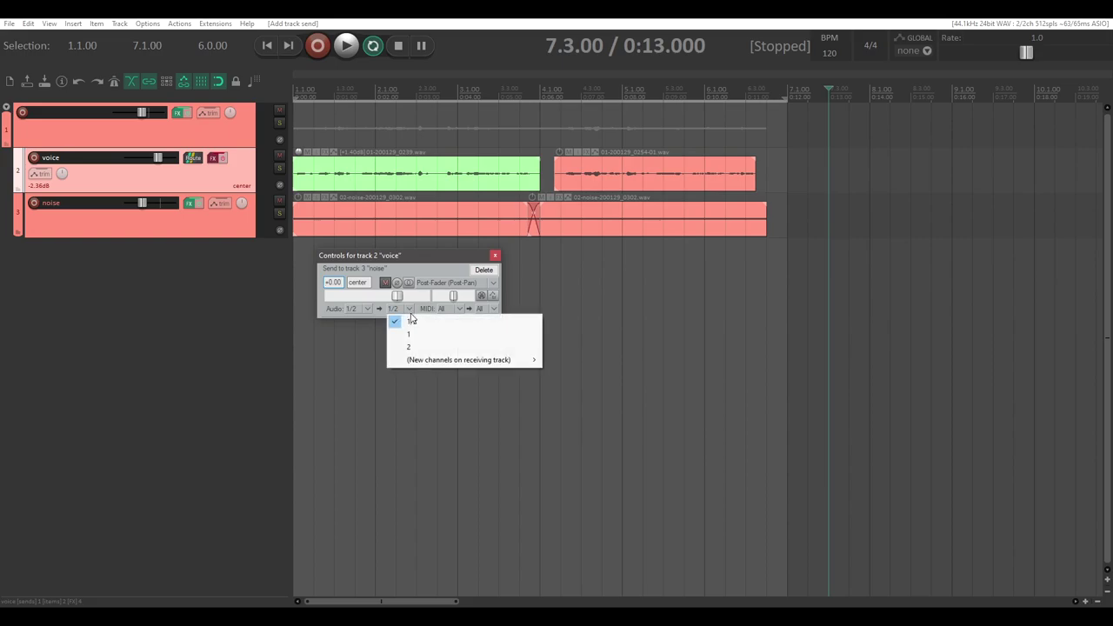
mouse_move(421, 360)
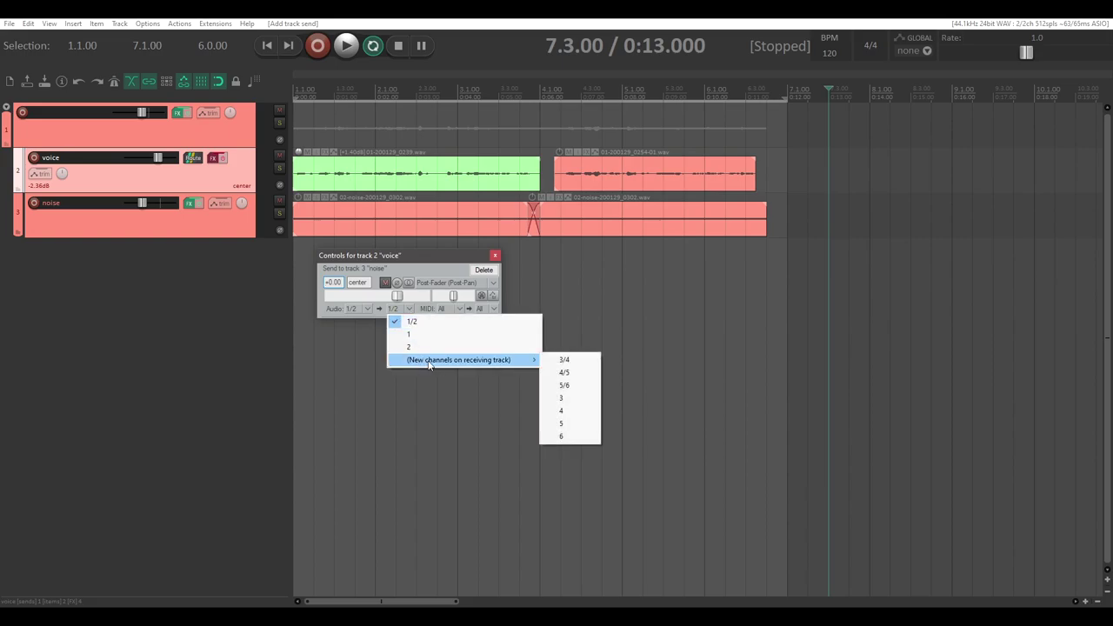
click(564, 360)
click(495, 255)
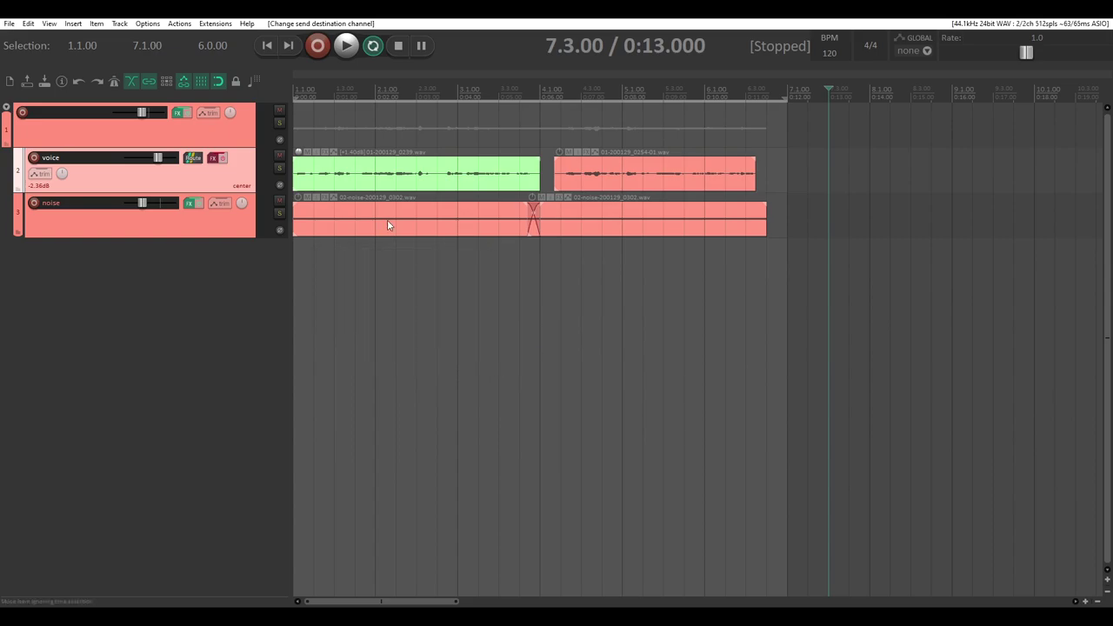
Step: Open ReaGate on the noise track and briefly play the project from the start to check its input meter
click(243, 219)
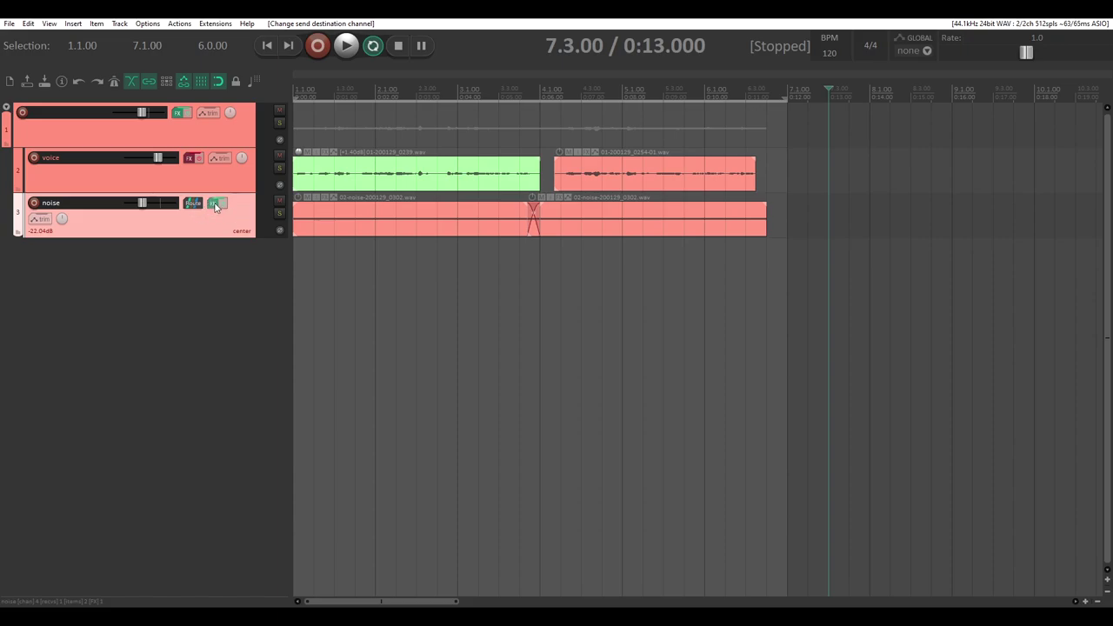
click(214, 204)
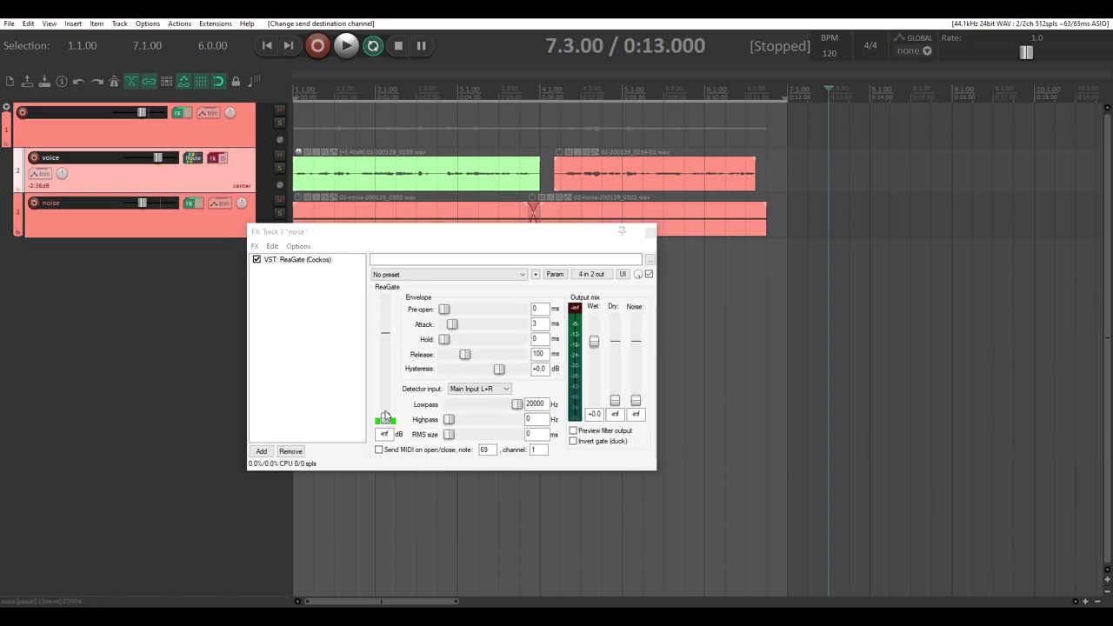
click(267, 49)
key(space)
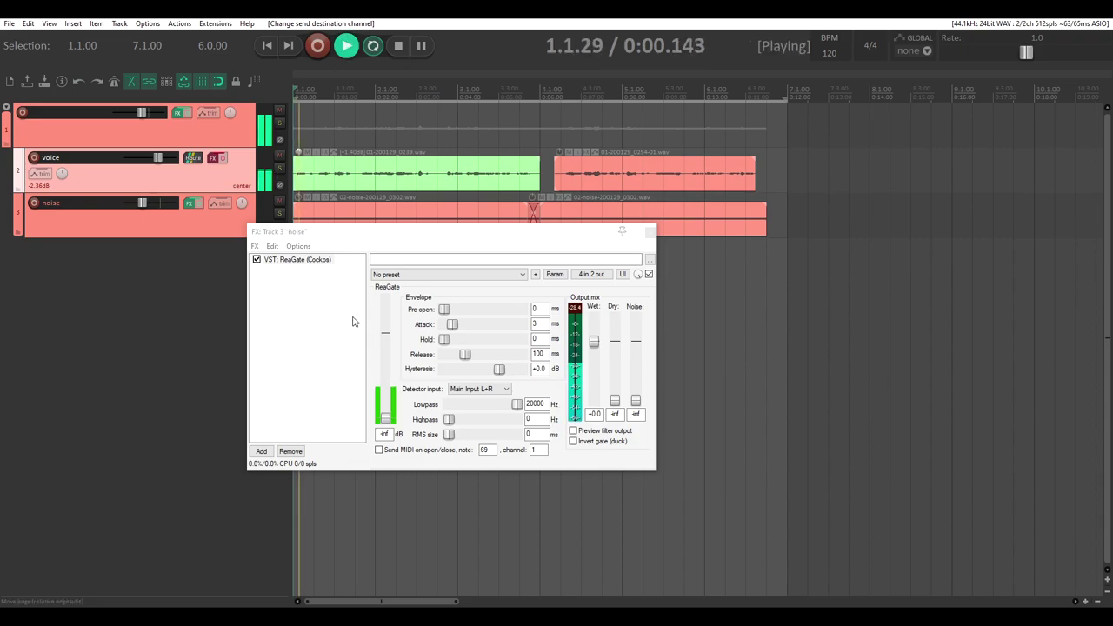
key(space)
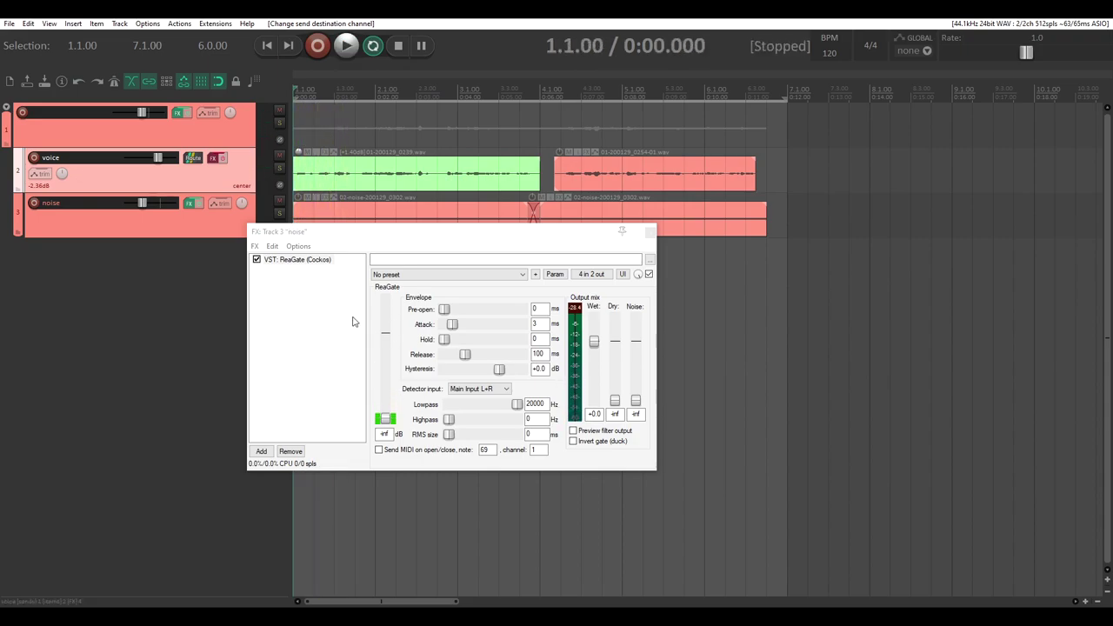
Step: Set ReaGate's detector input on the noise track to Auxiliary Input L+R
drag(338, 237, 342, 226)
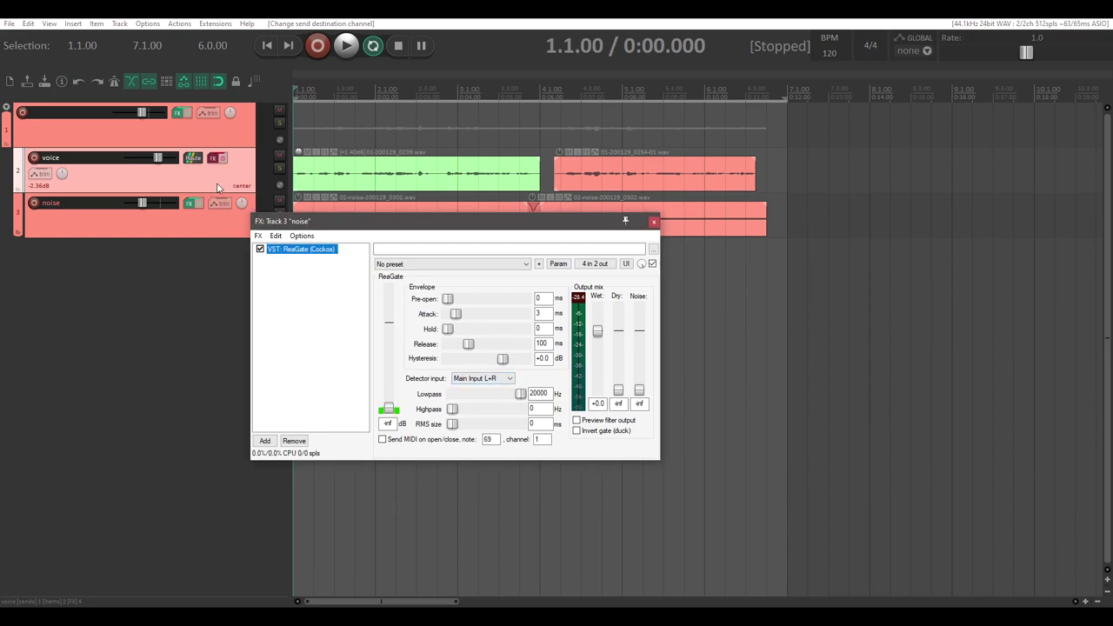
click(486, 379)
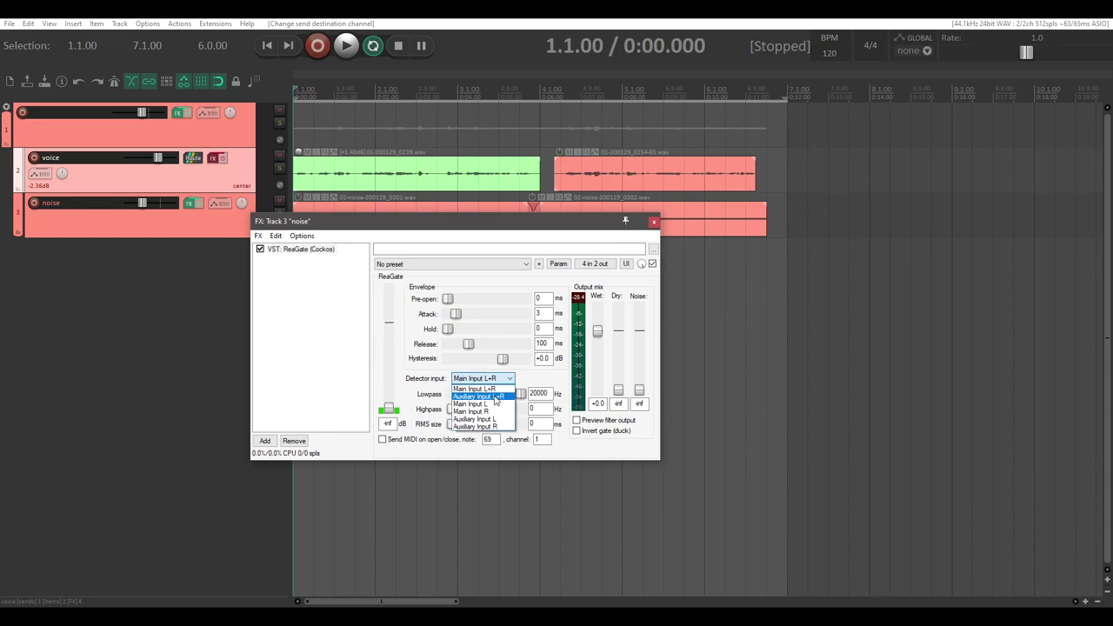
click(499, 398)
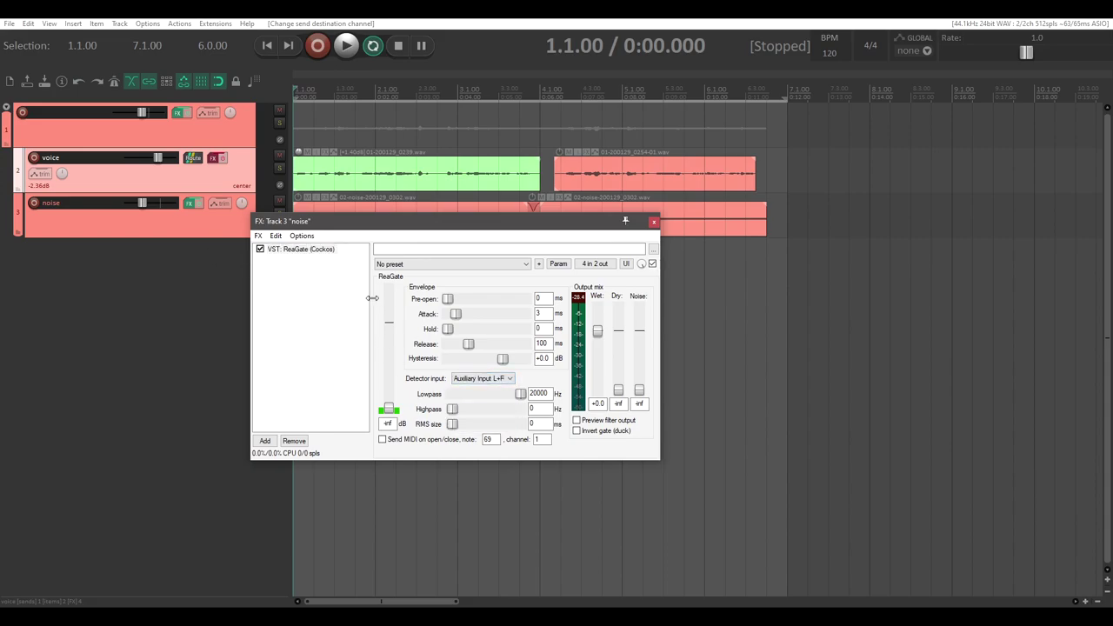
Step: Raise the ReaGate threshold on the noise track to about -32.9 dB while playing back the project
key(space)
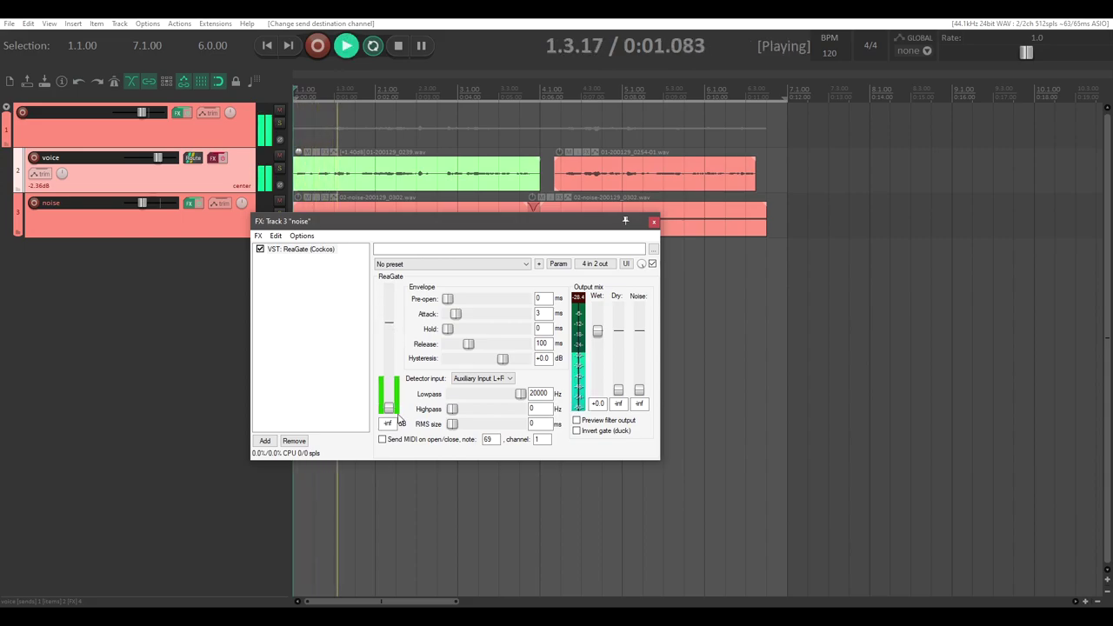
key(space)
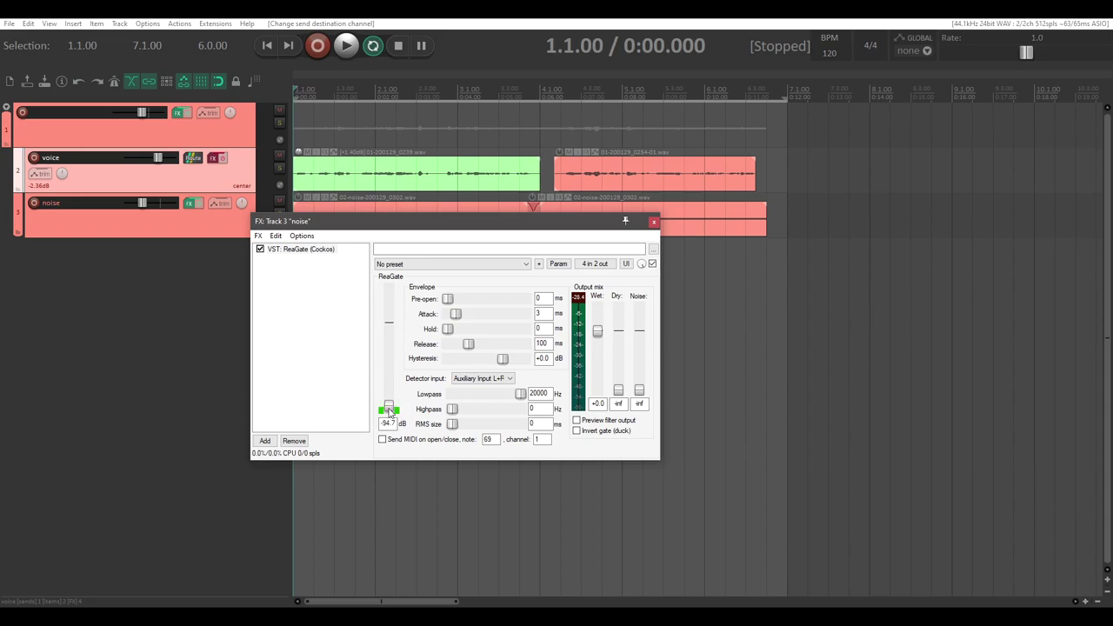
drag(389, 408, 388, 372)
key(space)
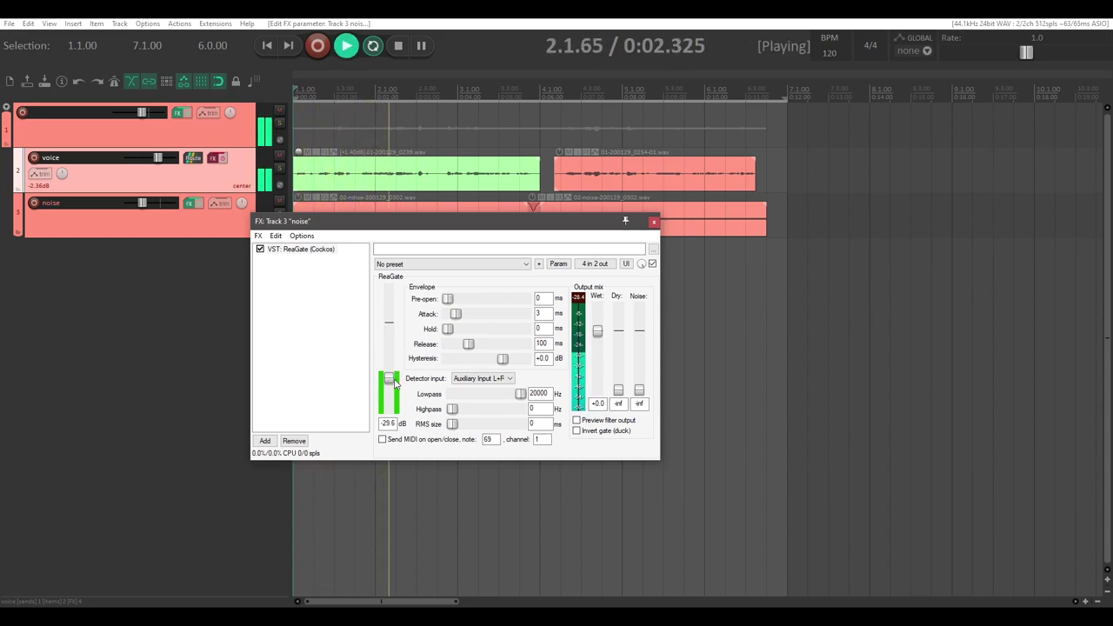
drag(395, 370, 392, 385)
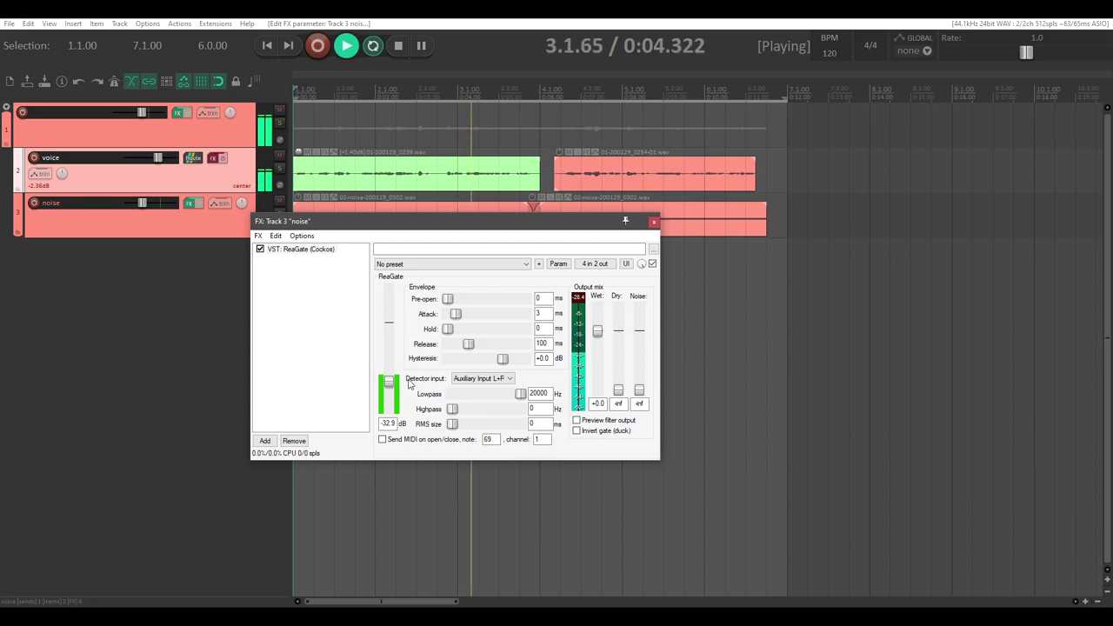
Step: Invert the ReaGate on the noise track to duck, and lower its threshold to about -34.1 dB while playing the project
key(space)
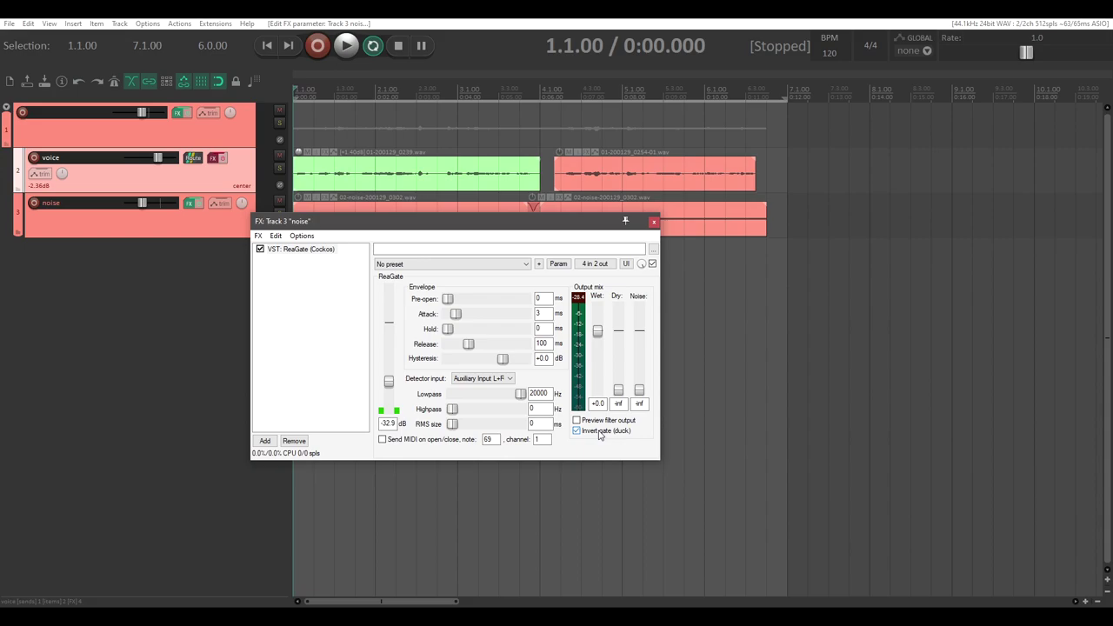
key(space)
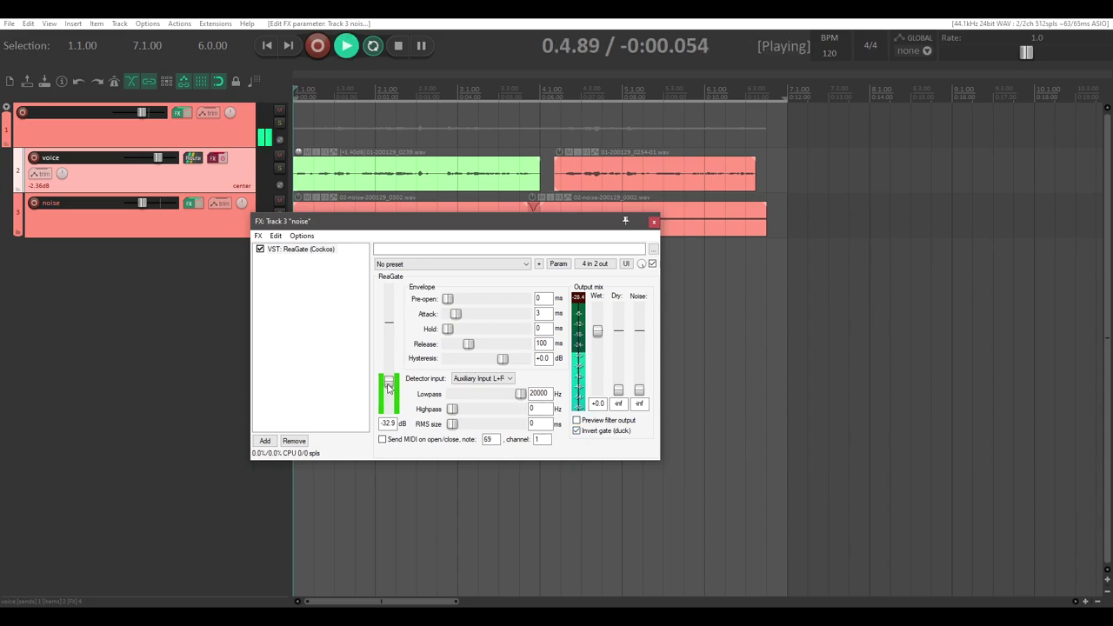
drag(388, 388, 397, 390)
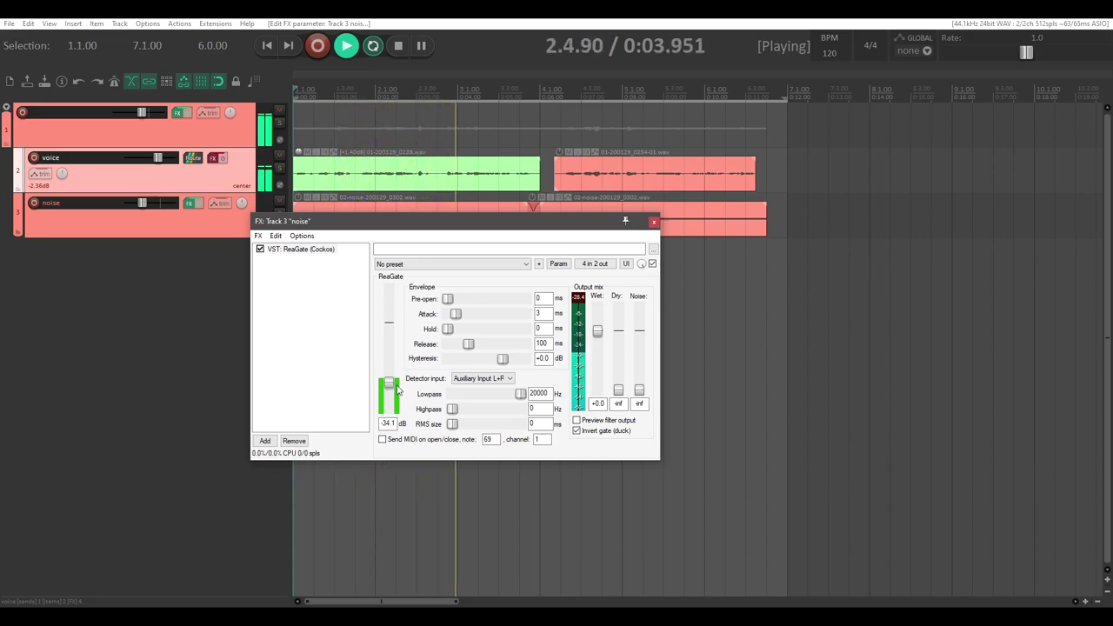
key(space)
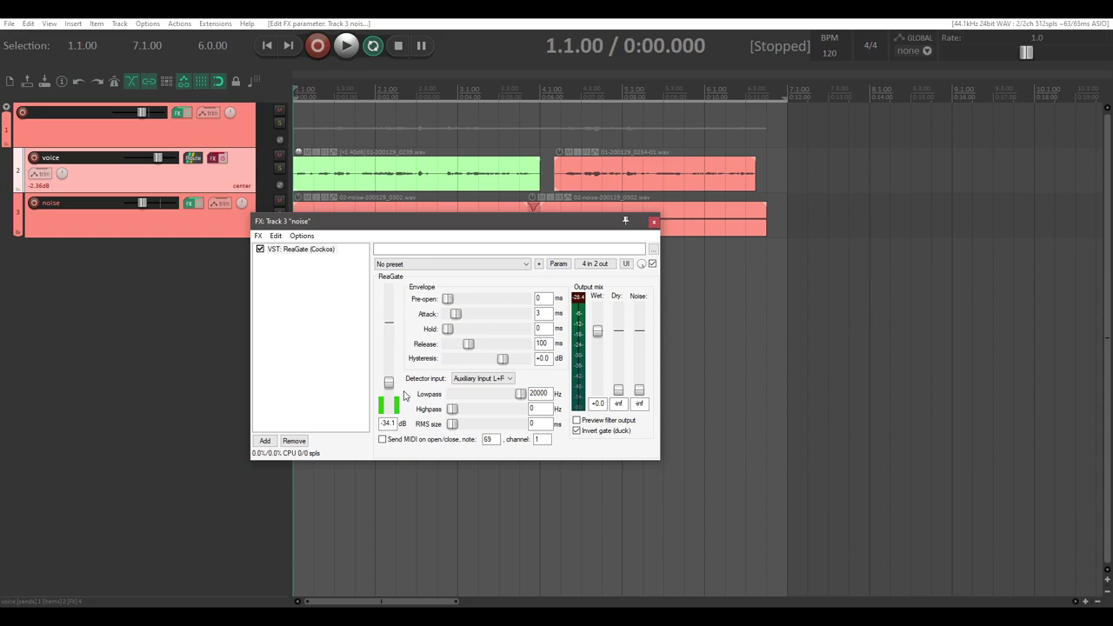
Step: Raise the ReaGate threshold to about -30.9 dB and select the noise track
drag(435, 221, 497, 256)
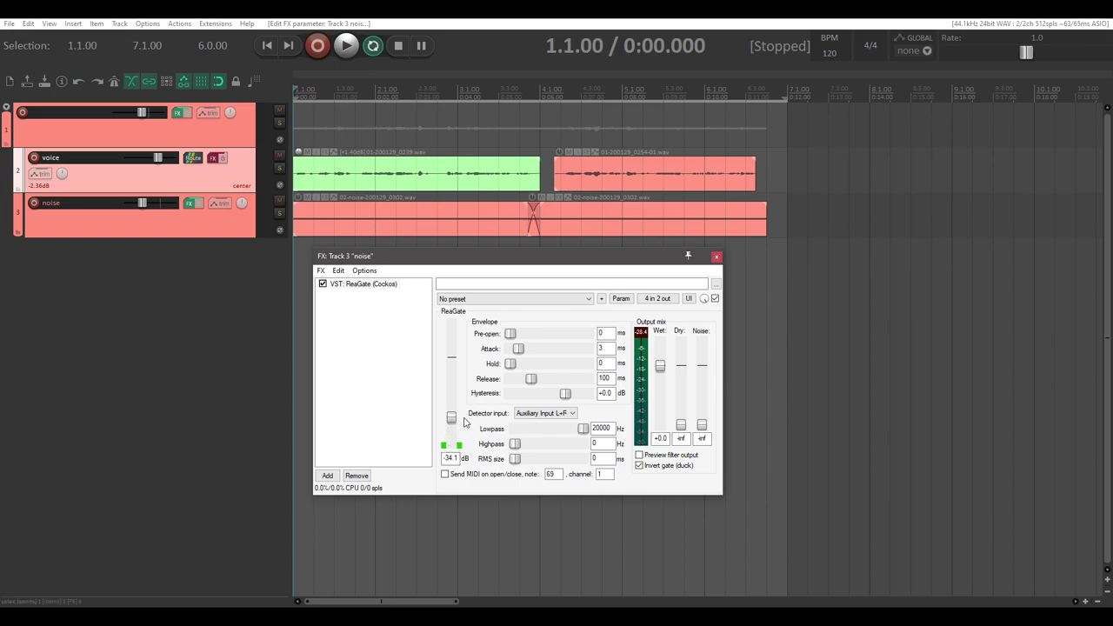
drag(457, 421, 479, 419)
right_click(263, 230)
click(259, 228)
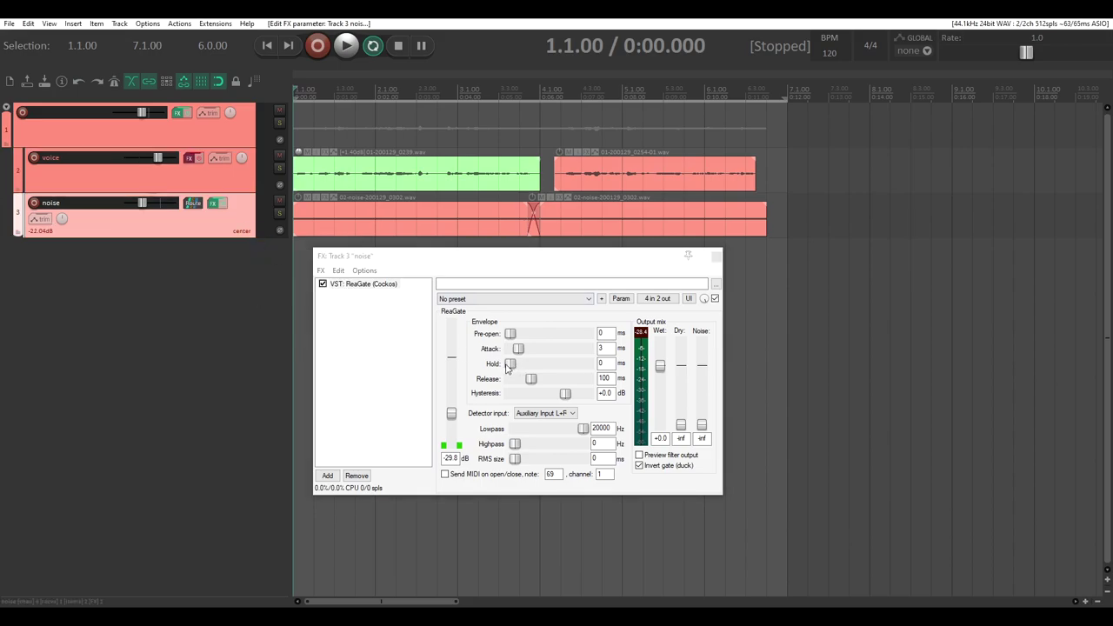
scroll(451, 421, down, 2)
click(452, 421)
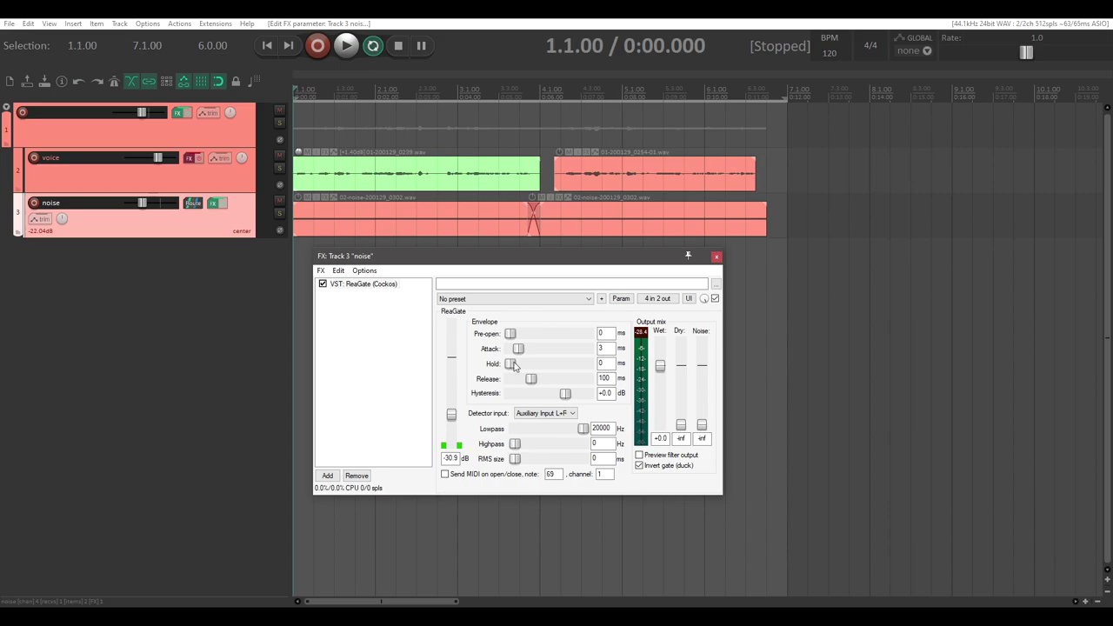
Step: Set ReaGate's hold to 5 ms and its attack to 31 ms, starting playback to hear the ducking
drag(513, 366, 485, 372)
mouse_move(511, 365)
mouse_down()
mouse_move(587, 367)
mouse_move(509, 365)
mouse_move(521, 371)
mouse_up()
drag(521, 351, 529, 352)
drag(525, 349, 533, 351)
key(space)
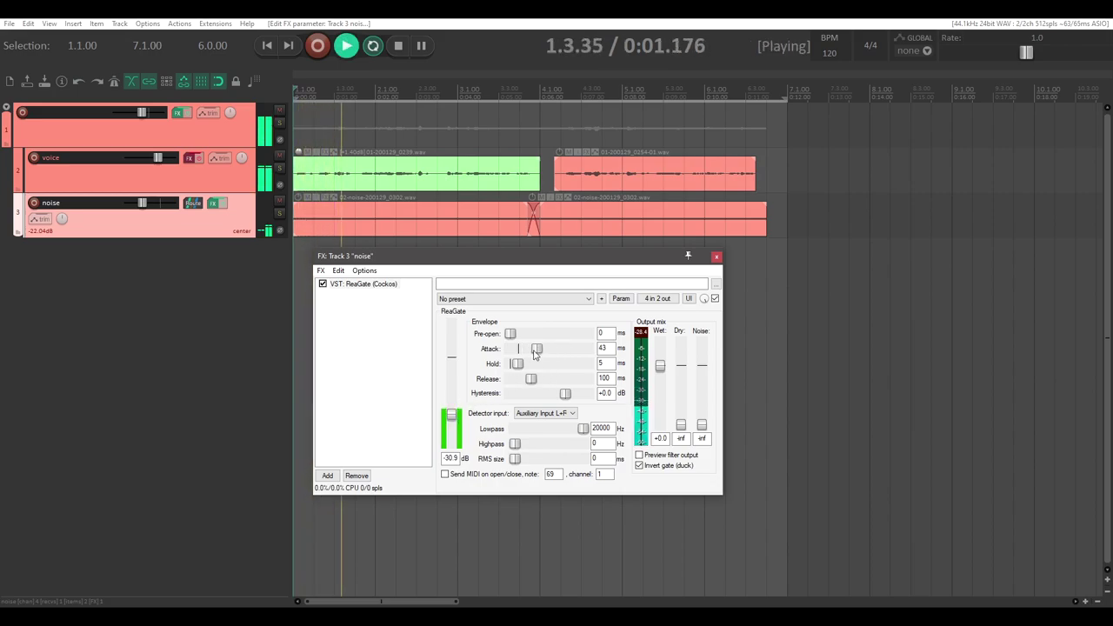
drag(530, 351, 531, 355)
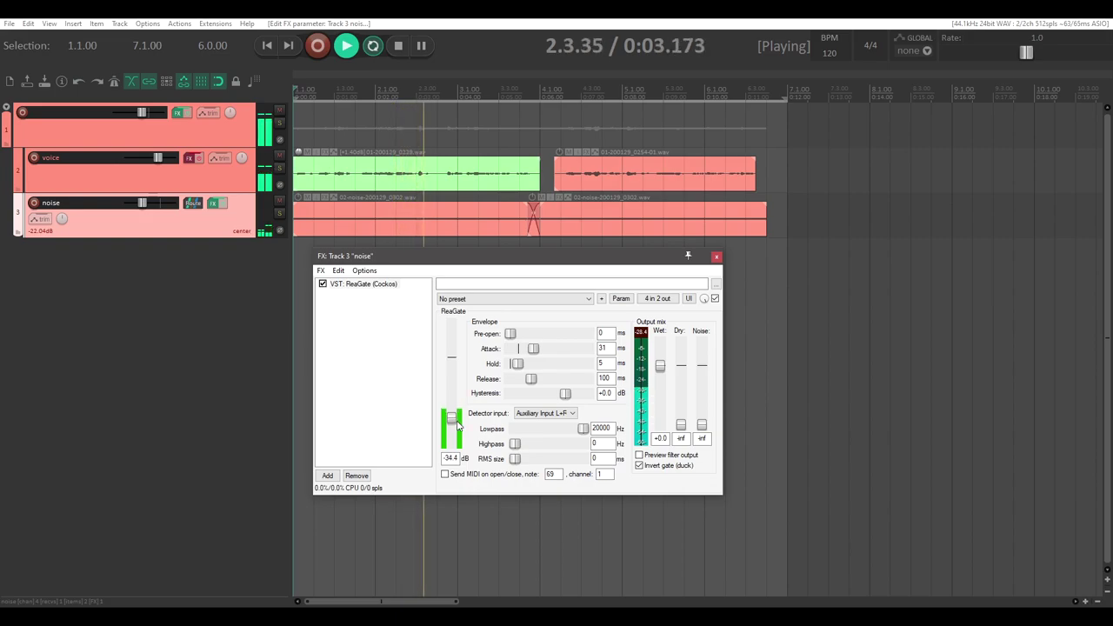
Step: Fine-tune ReaGate to a -29.9 dB threshold, 28 ms attack, 4 ms hold and 69 ms release during playback, and close its window
drag(451, 414, 456, 421)
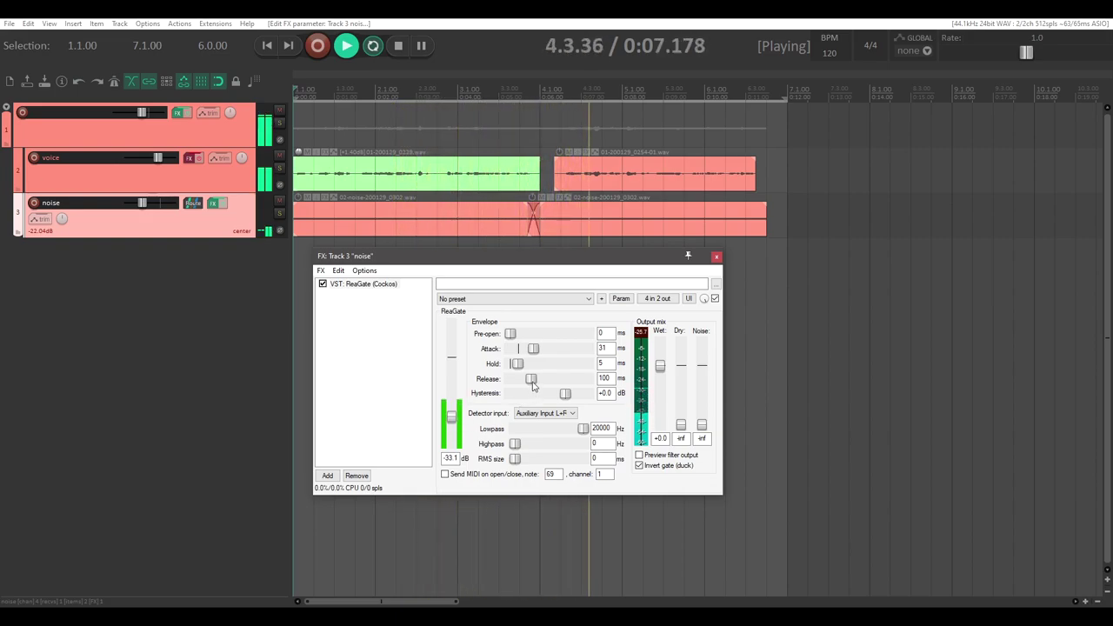
mouse_move(529, 387)
mouse_down()
mouse_move(512, 385)
mouse_move(553, 390)
mouse_move(538, 390)
mouse_up()
mouse_move(451, 419)
mouse_down()
mouse_move(456, 431)
mouse_move(451, 418)
mouse_up()
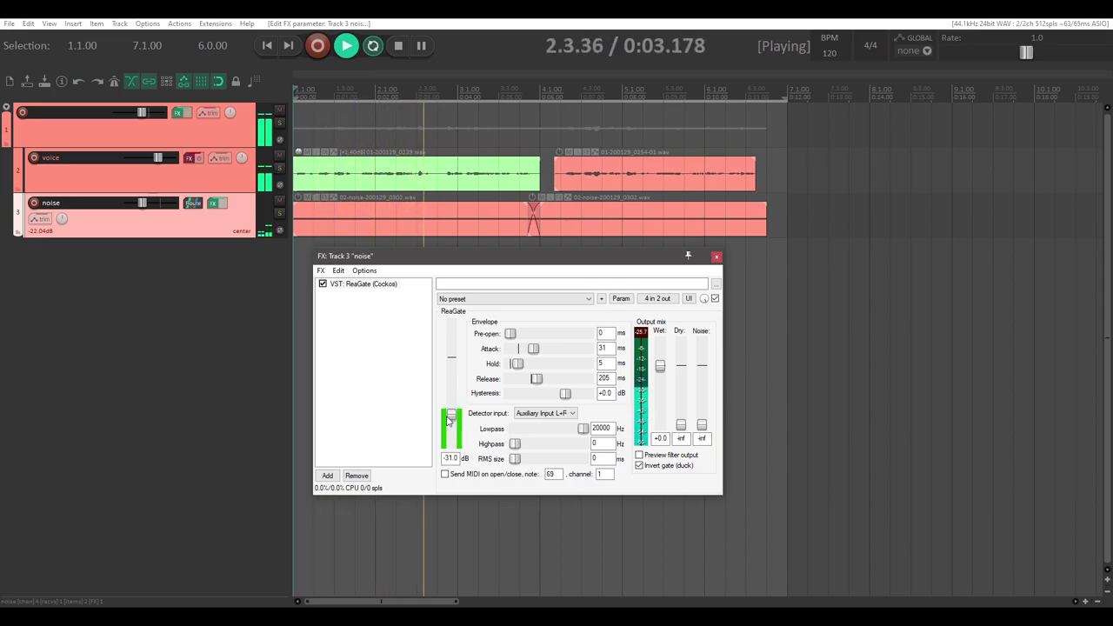
drag(533, 348, 533, 385)
key(space)
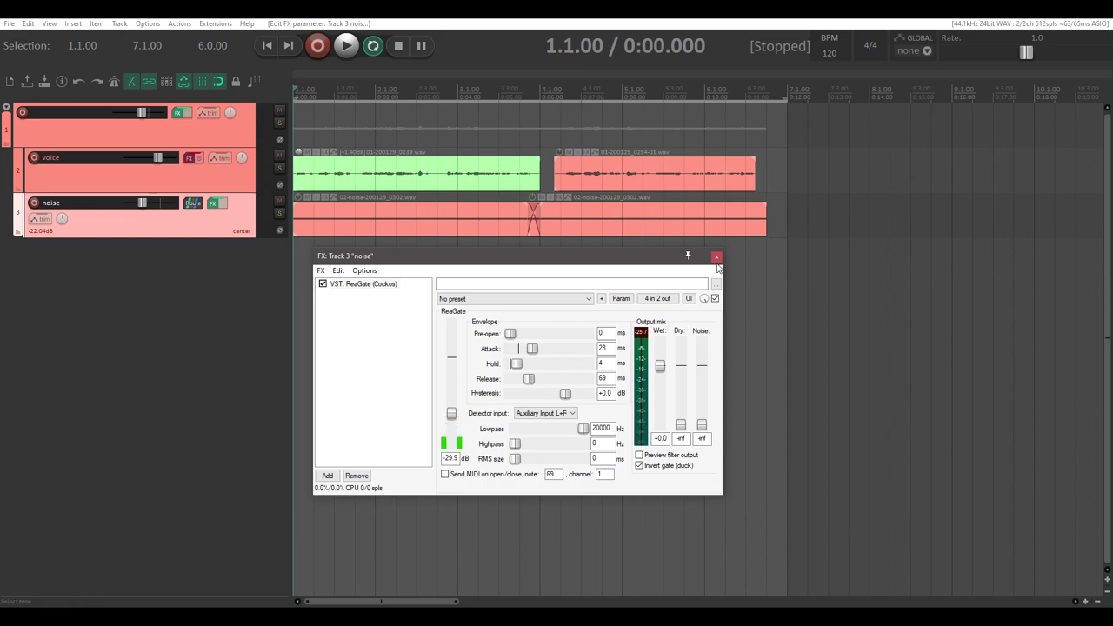
click(717, 258)
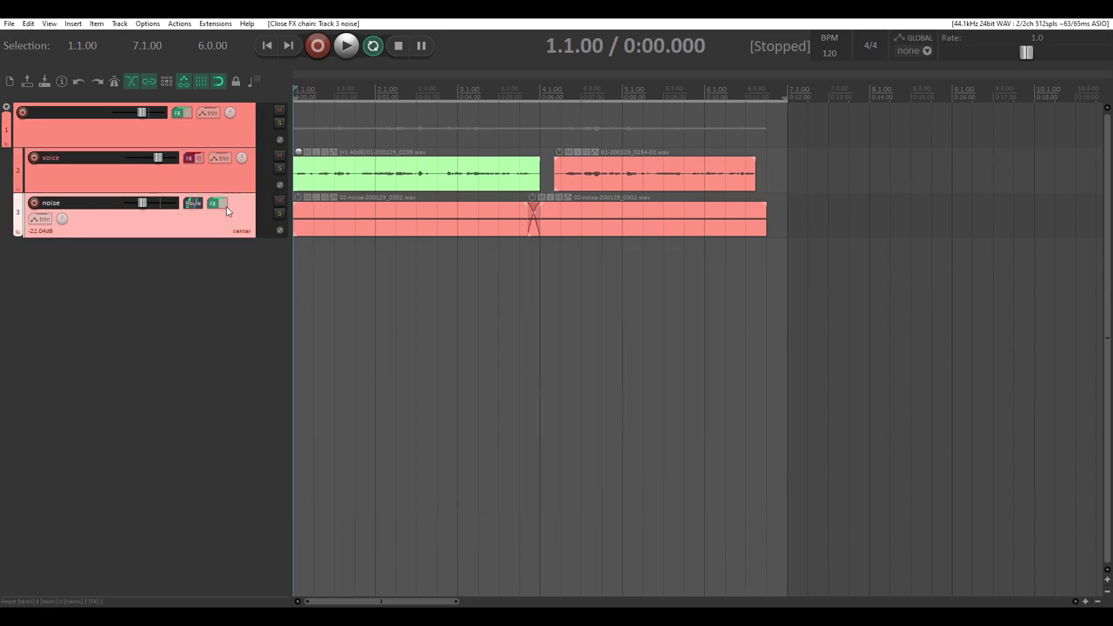
click(231, 306)
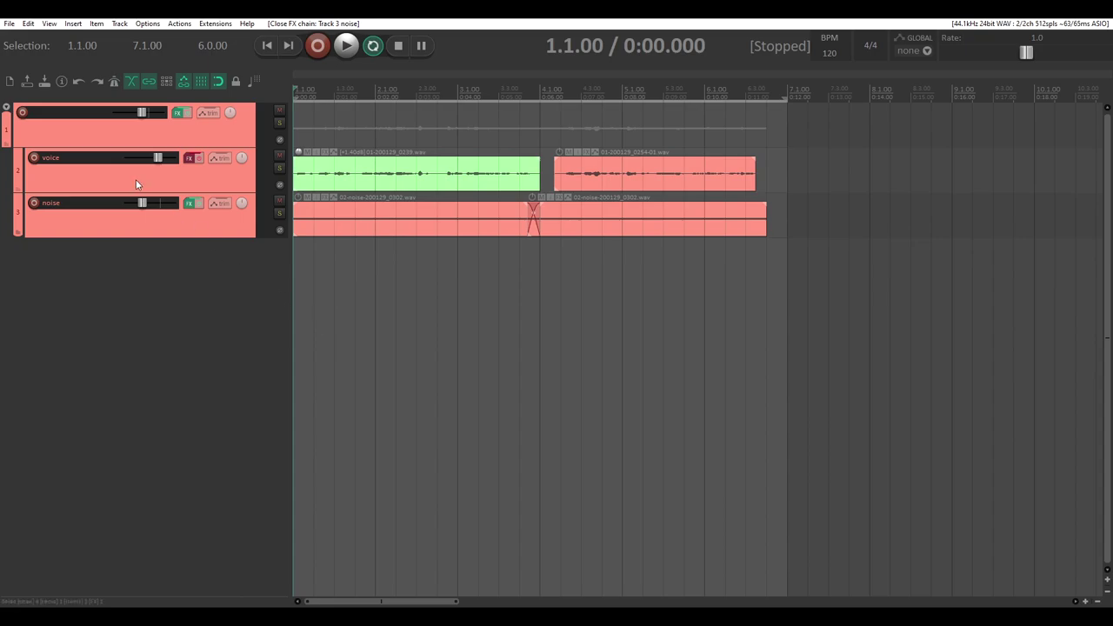
Step: Copy the noise clip twice along its track with overlapping crossfades, and extend the time selection from 1.1.00 to 12.2.00
click(619, 234)
drag(598, 229, 959, 236)
click(620, 217)
drag(611, 233, 1012, 213)
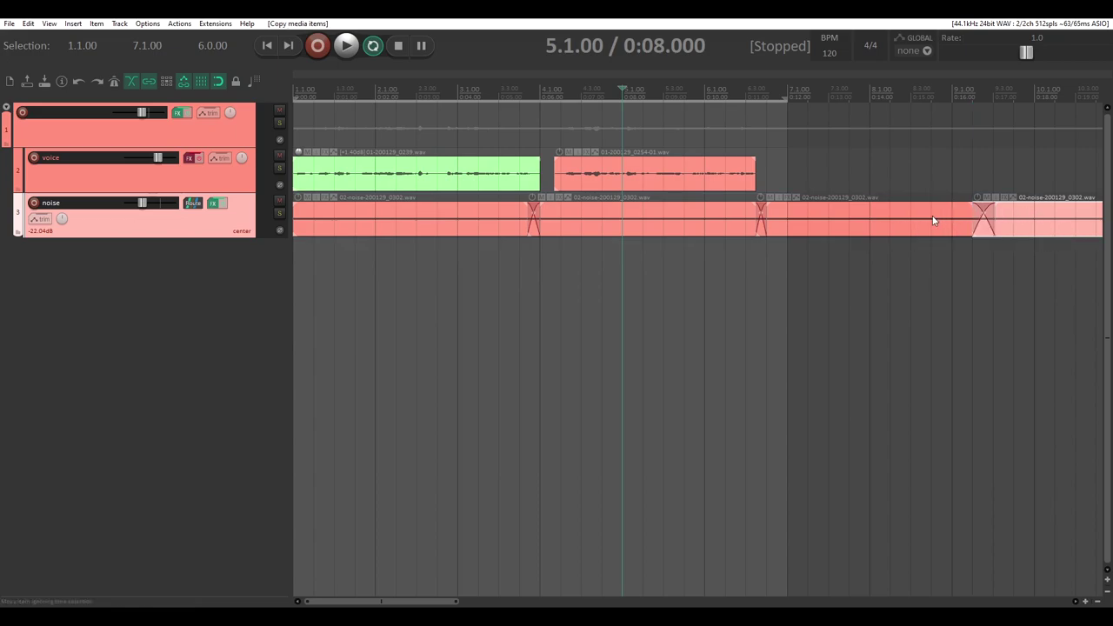
scroll(629, 205, down, 3)
drag(624, 102, 252, 121)
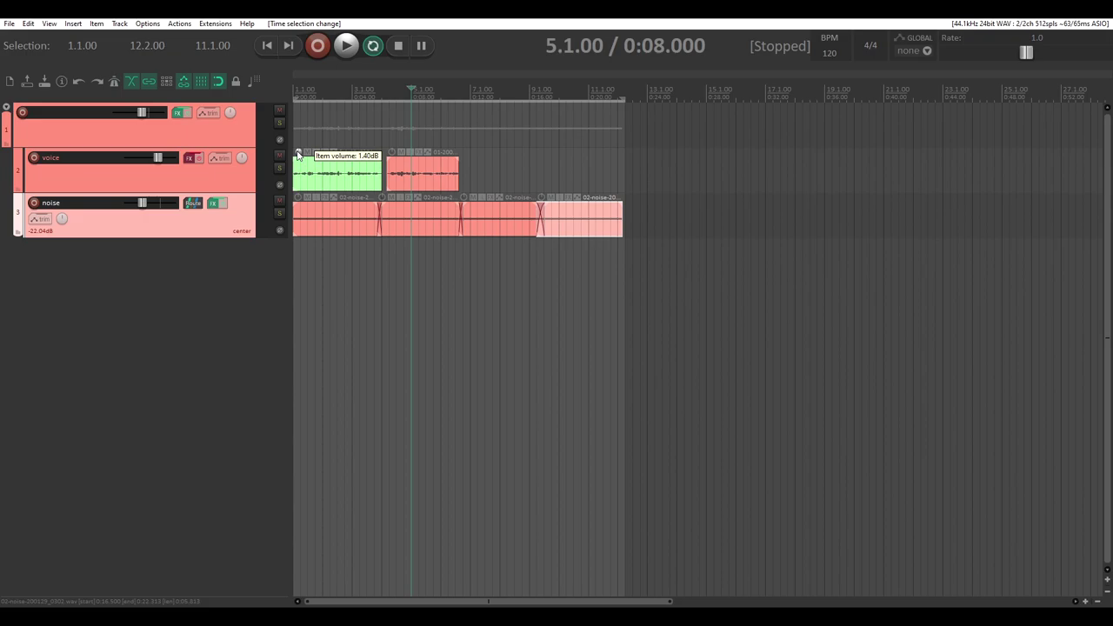
Step: Delete both clips on the voice track and arm the track for recording from the project start
click(362, 181)
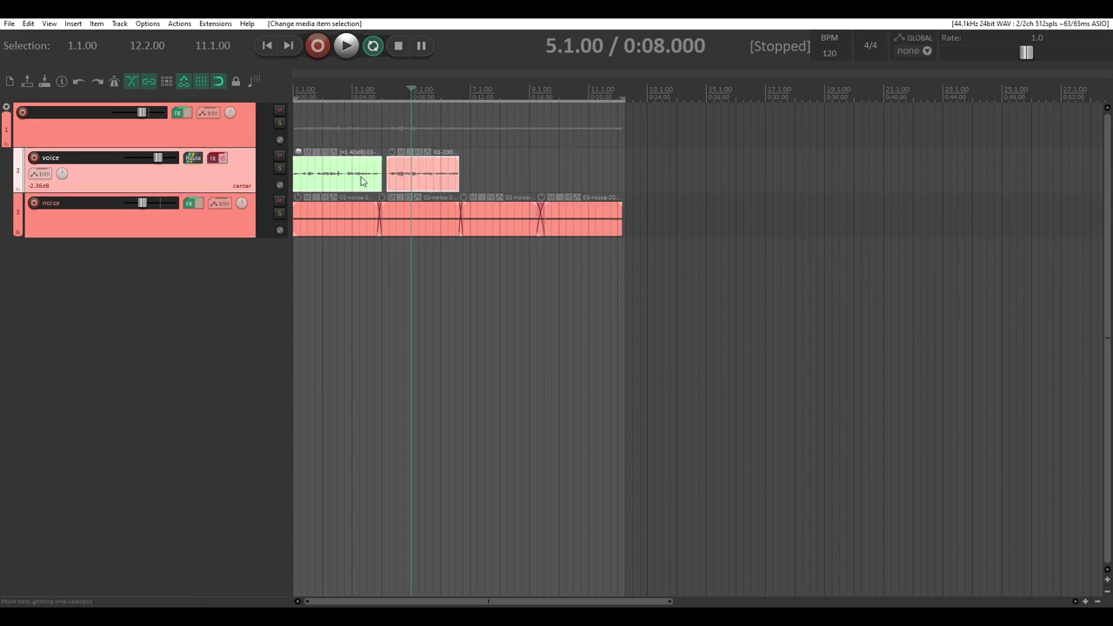
key(Delete)
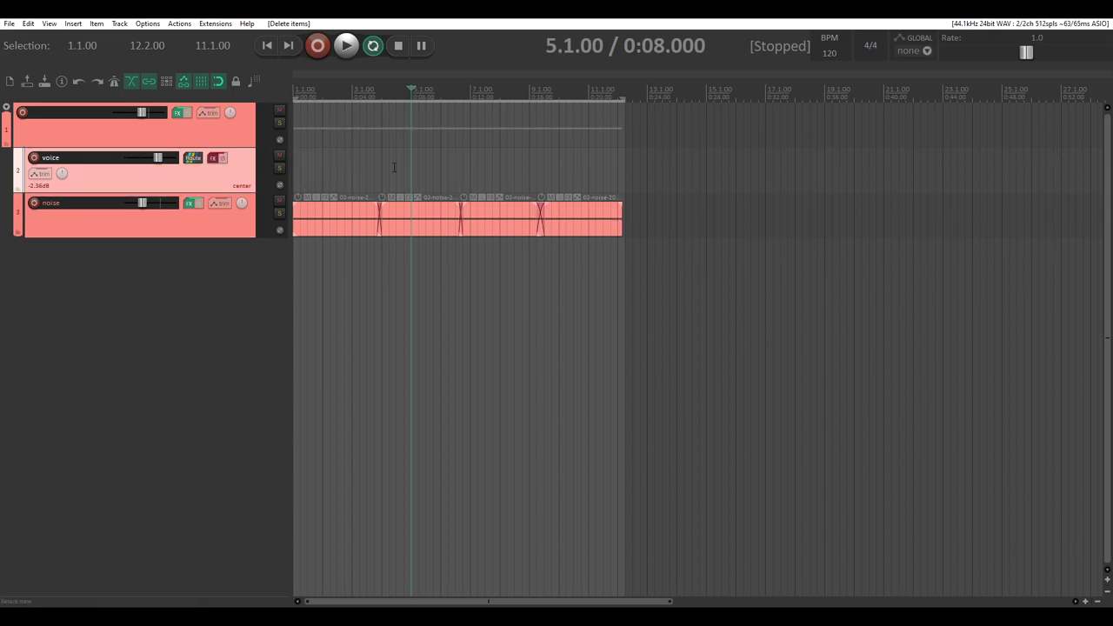
click(265, 45)
click(34, 157)
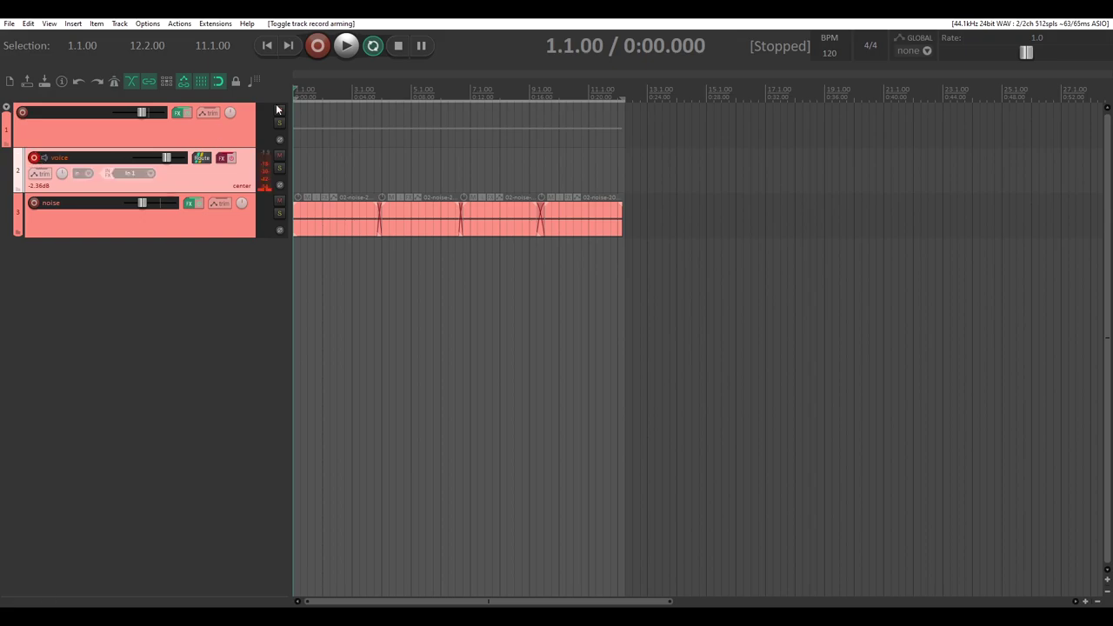
Step: Record a new voice take over the ducked noise and play it back from the project start
click(317, 45)
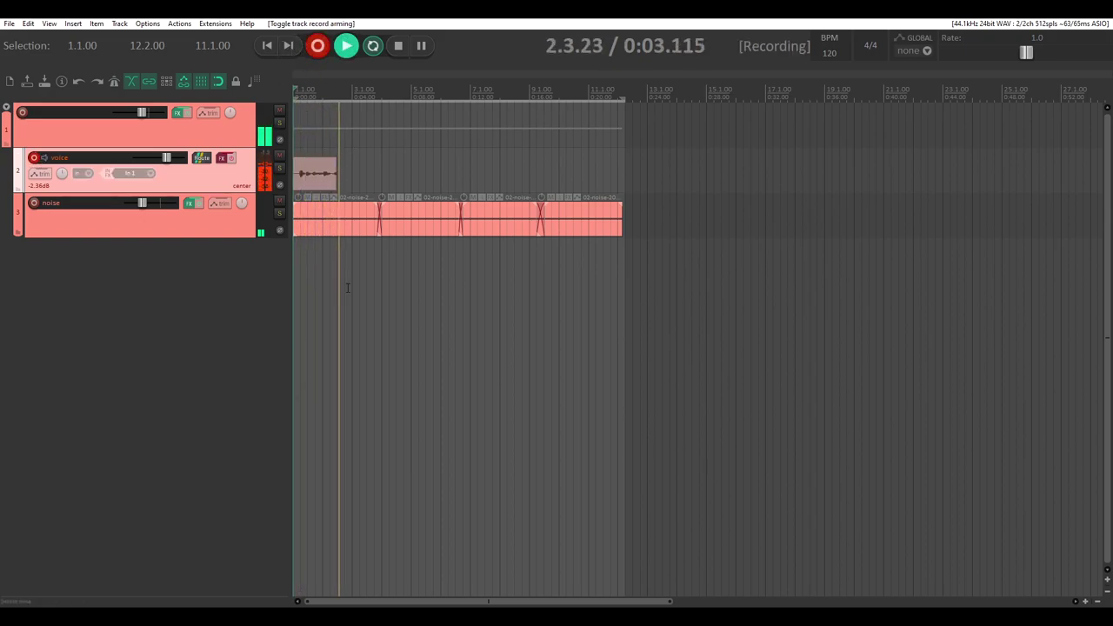
scroll(348, 252, up, 2)
scroll(346, 247, down, 2)
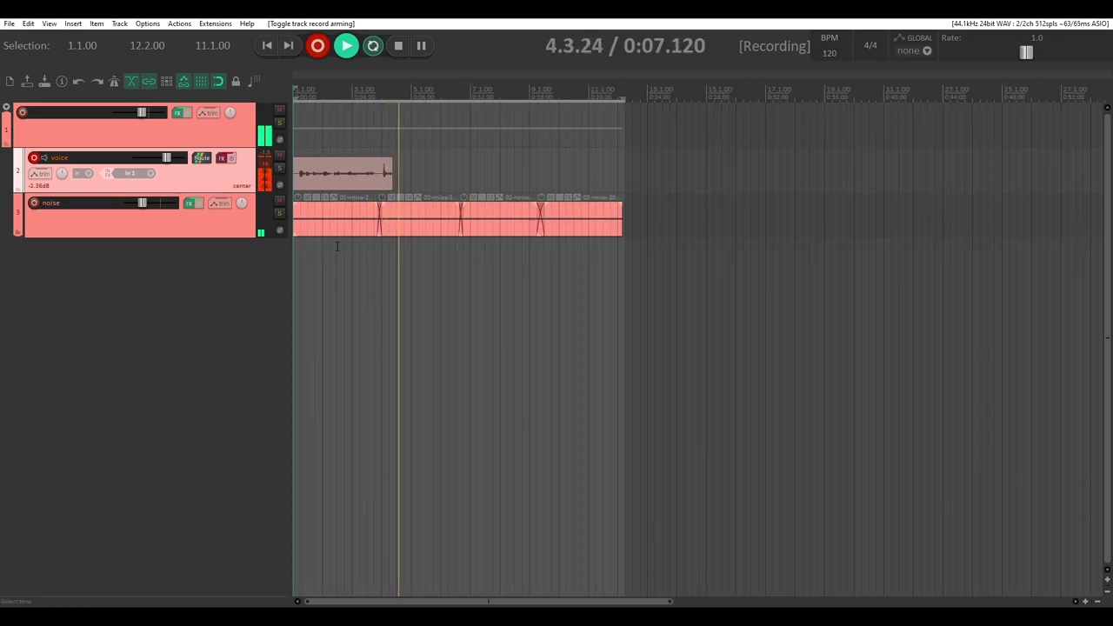
click(393, 47)
click(511, 388)
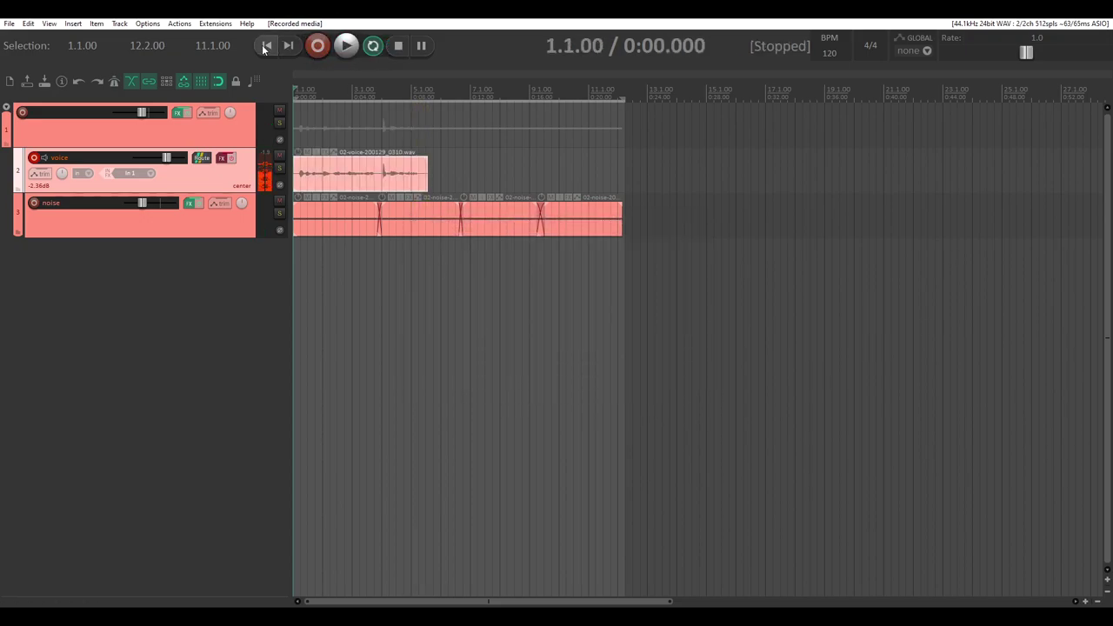
click(345, 46)
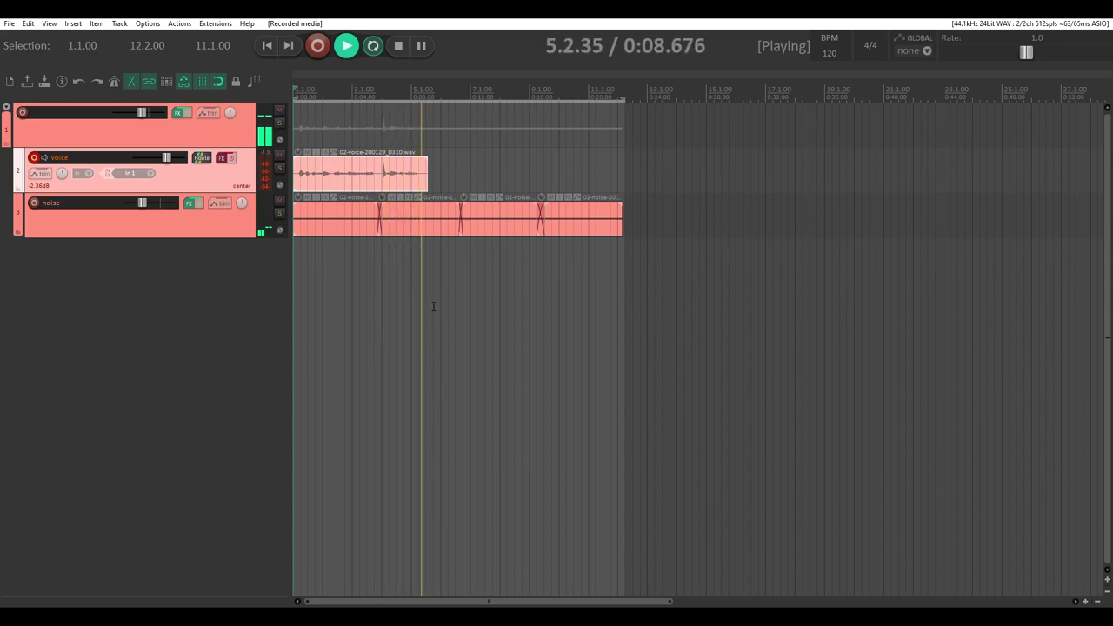
key(space)
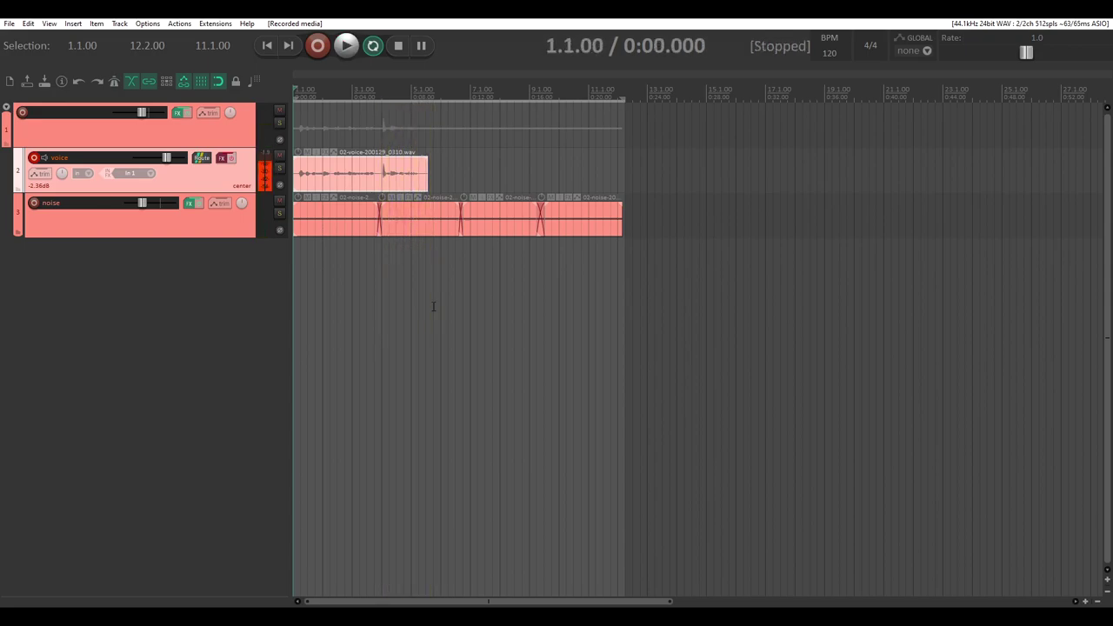